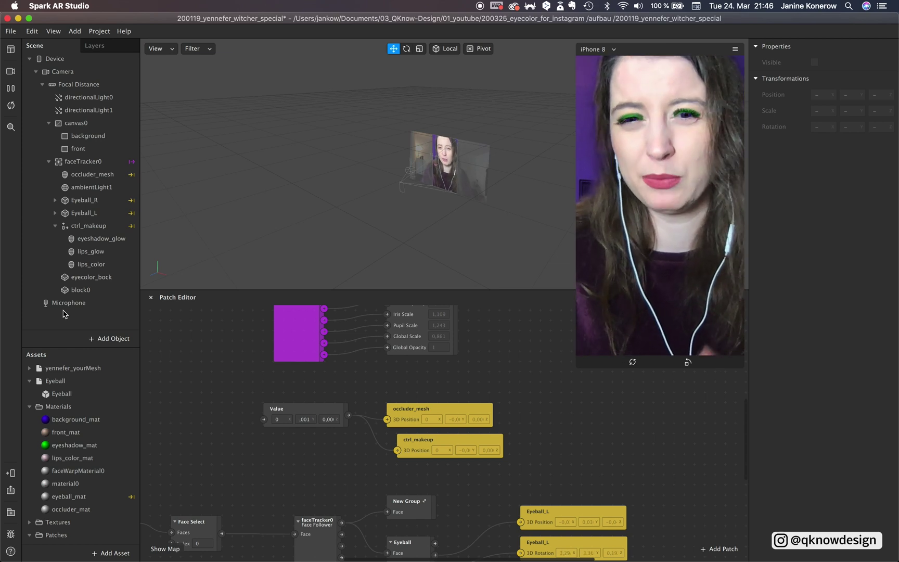
Select eyecolor_bock and drag its Global Scale down from about 0,86 to 0,6352
click(97, 279)
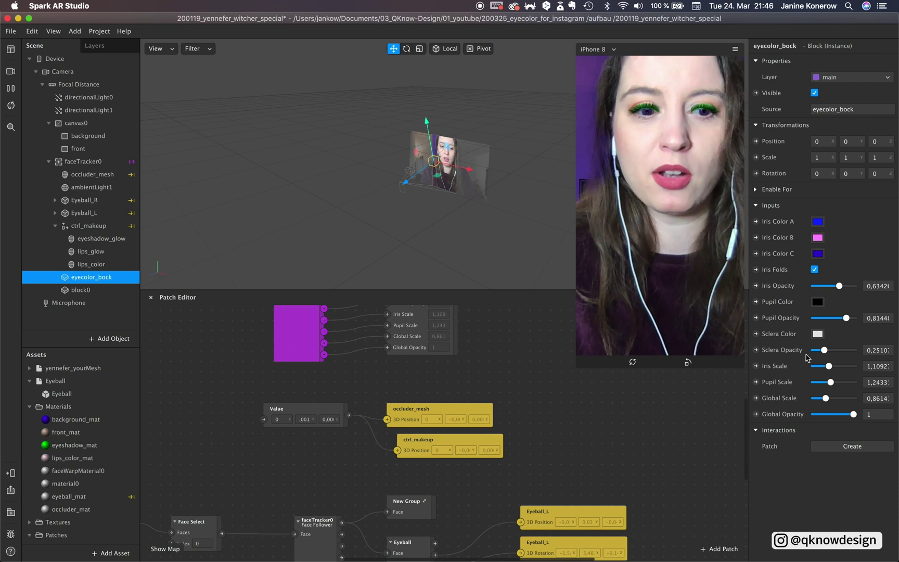
drag(827, 398, 825, 366)
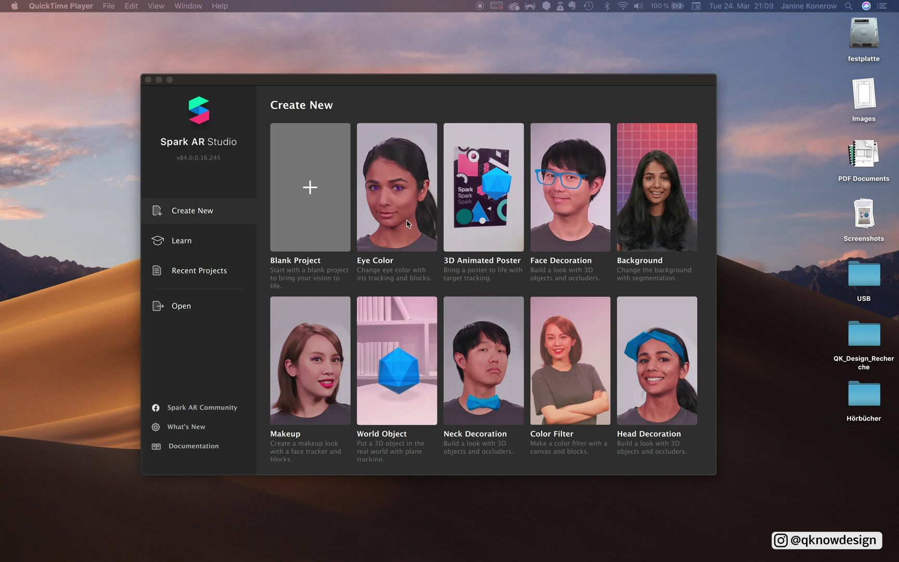
Create a new project from the Eye Color template in a maximized window
click(408, 218)
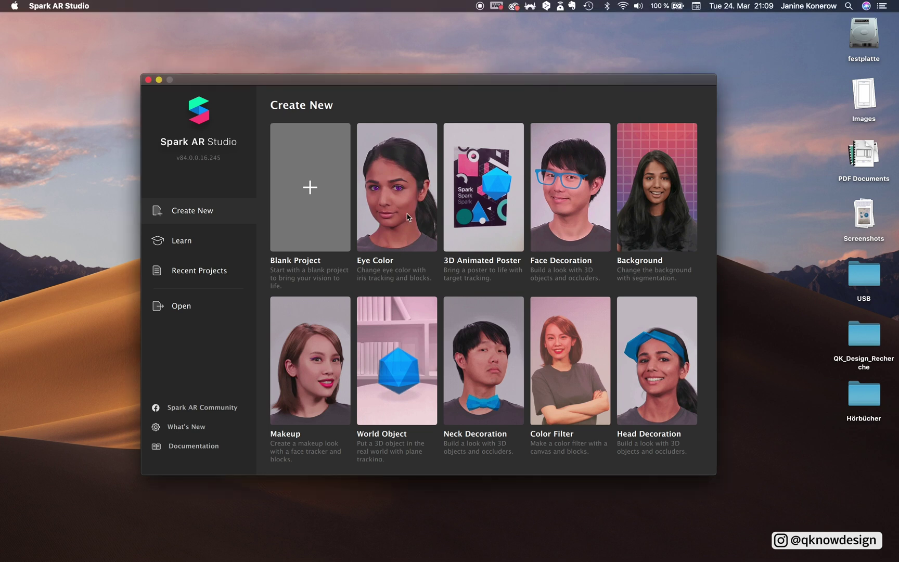
click(407, 217)
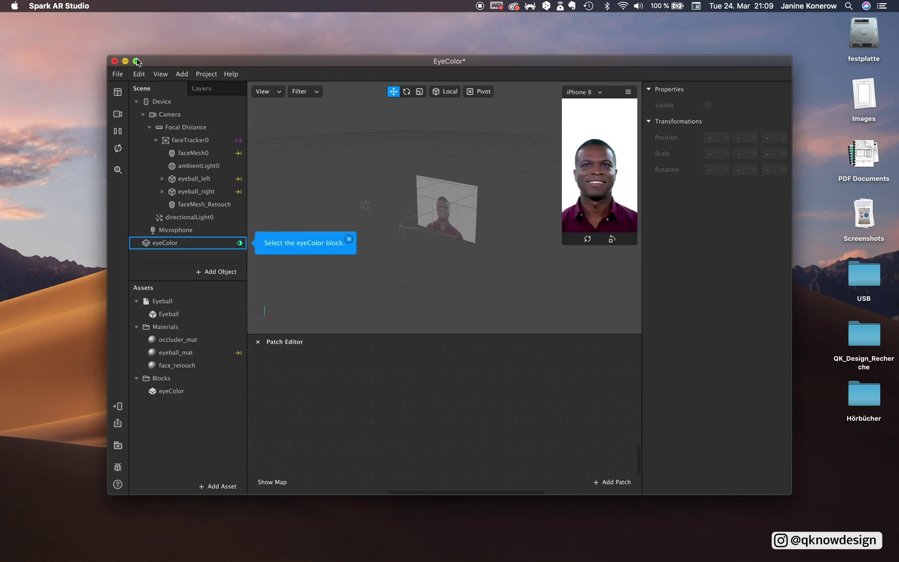
click(136, 61)
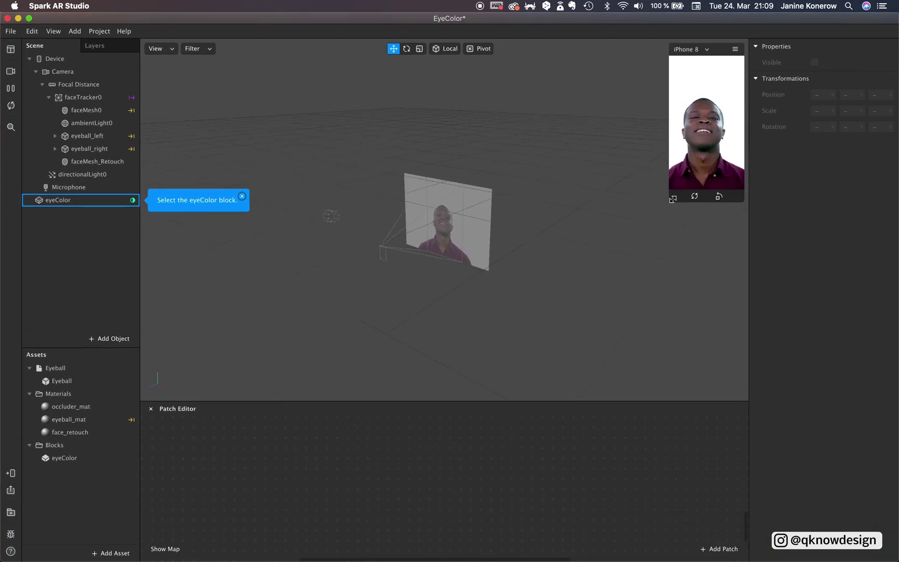
Enlarge the simulator and preview it on the FaceTime HD Camera webcam feed
drag(673, 199, 560, 349)
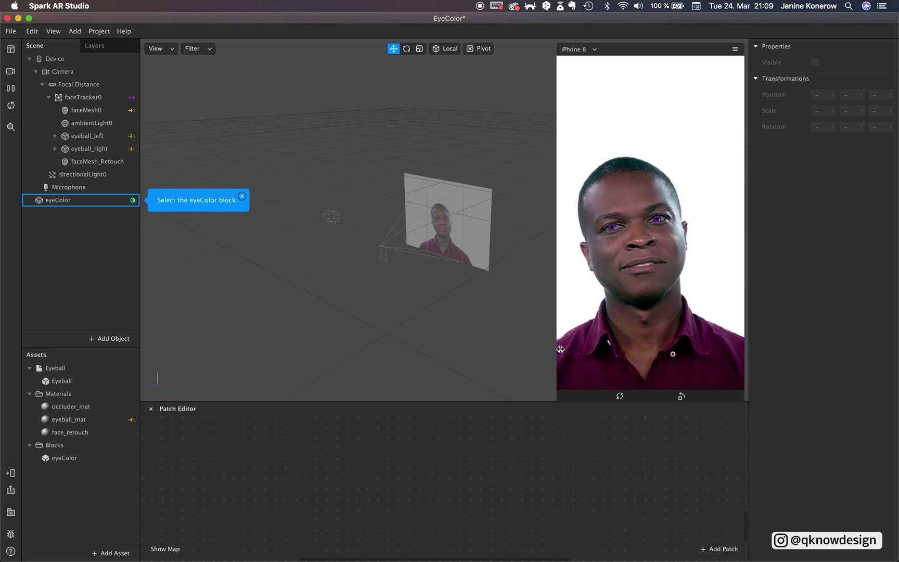
click(11, 71)
click(65, 90)
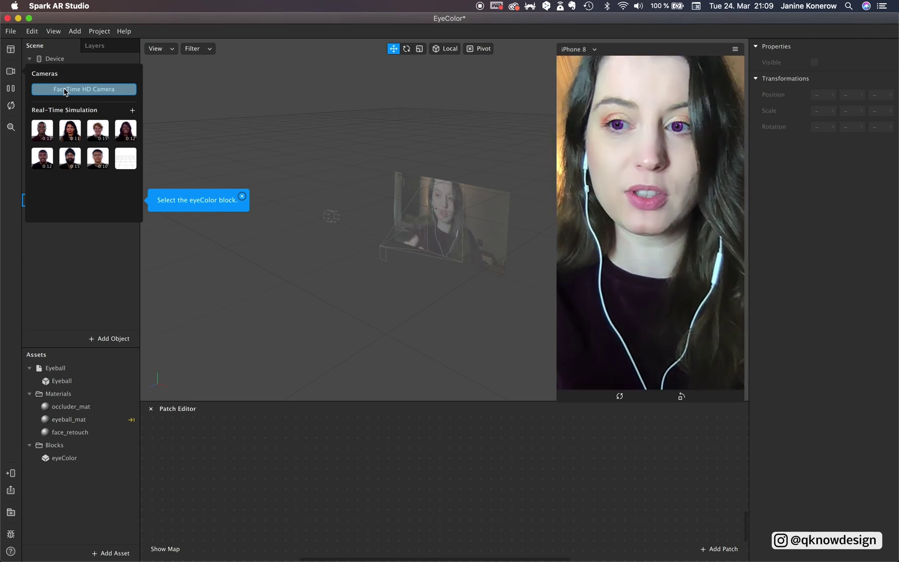
click(113, 266)
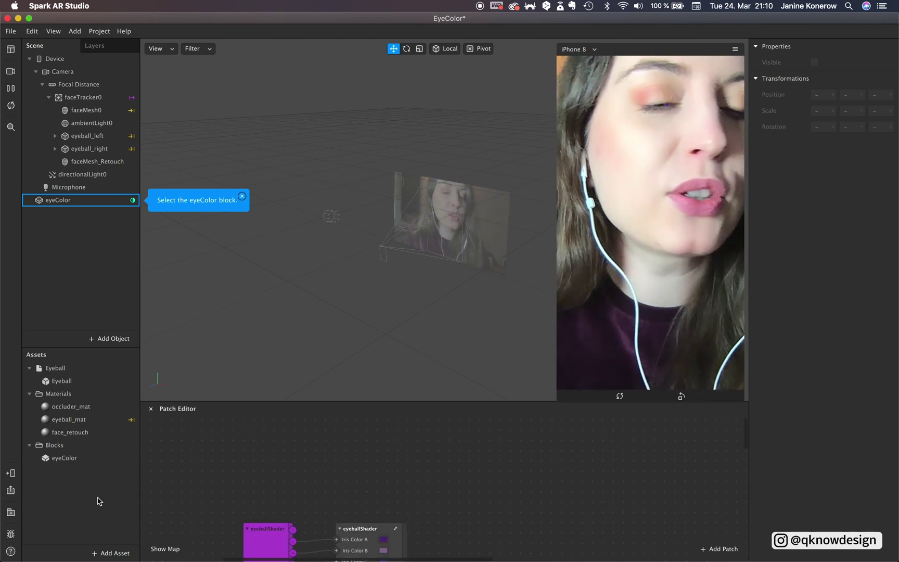
scroll(256, 544, down, 4)
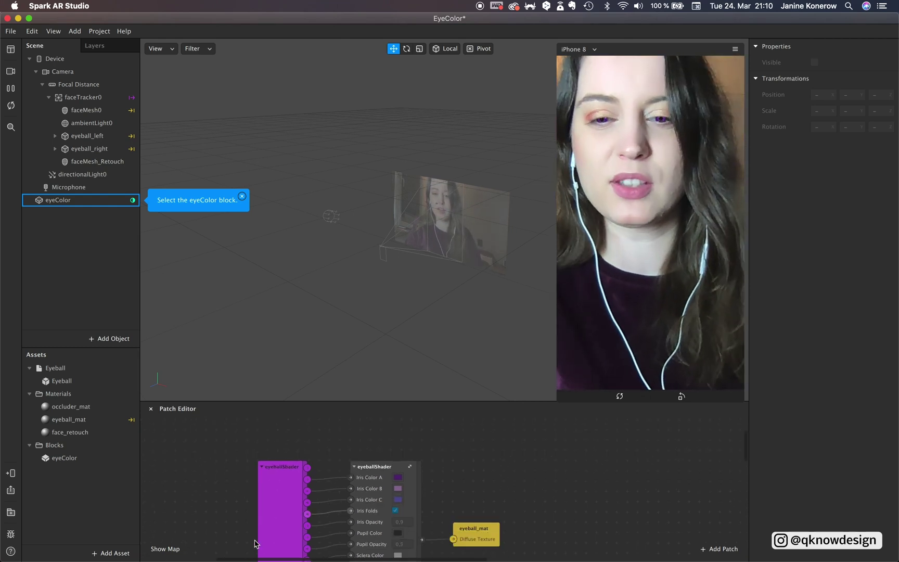
scroll(255, 544, down, 5)
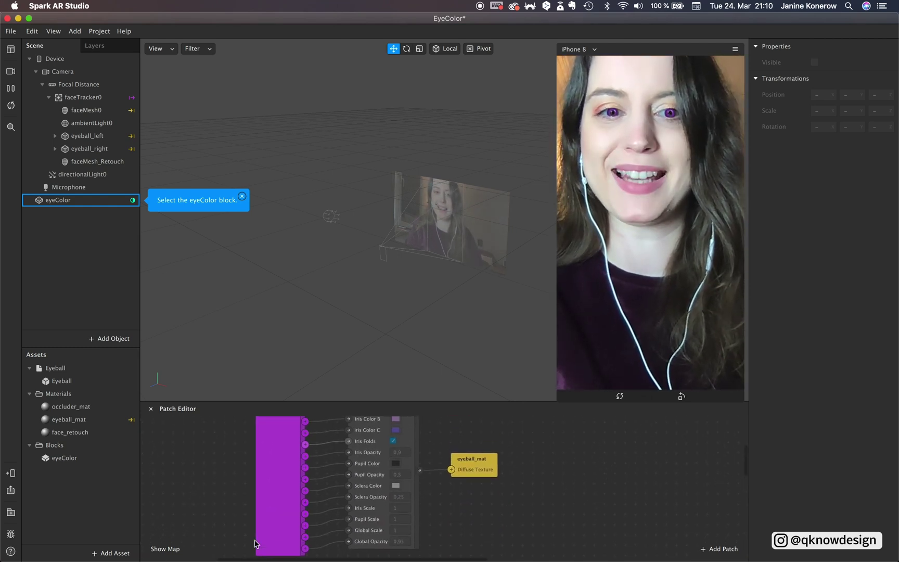
scroll(255, 544, up, 1)
scroll(255, 544, up, 2)
scroll(255, 544, down, 10)
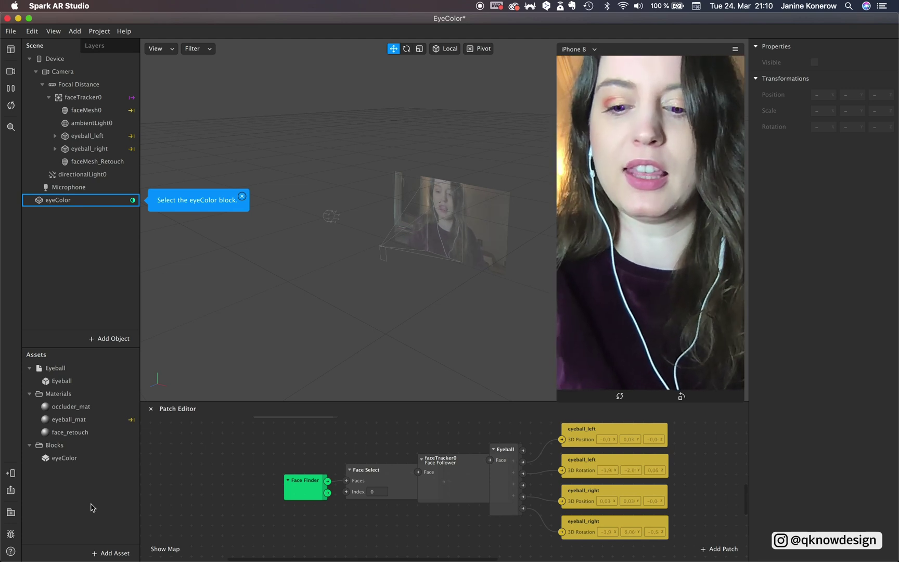
Save the project as EyeColor in the aufbau folder and close it
click(11, 31)
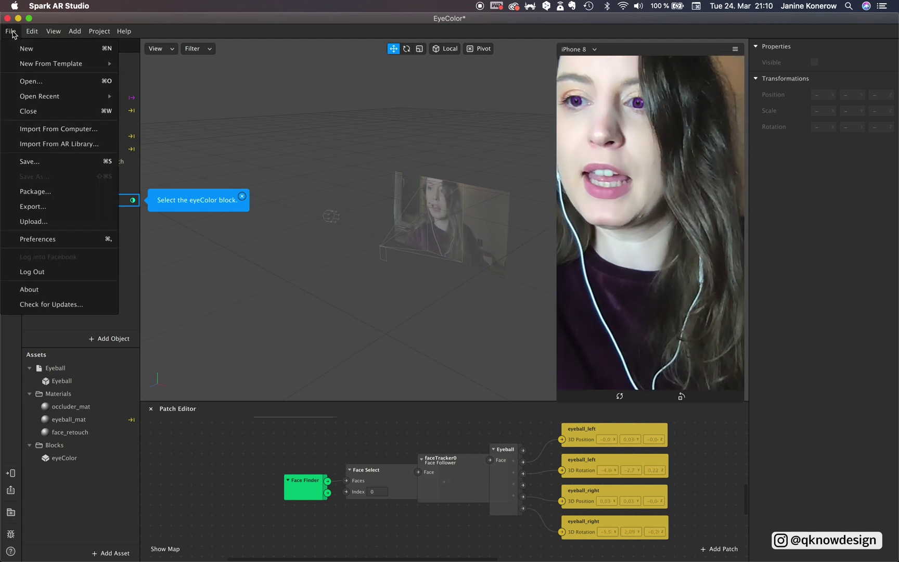
click(66, 166)
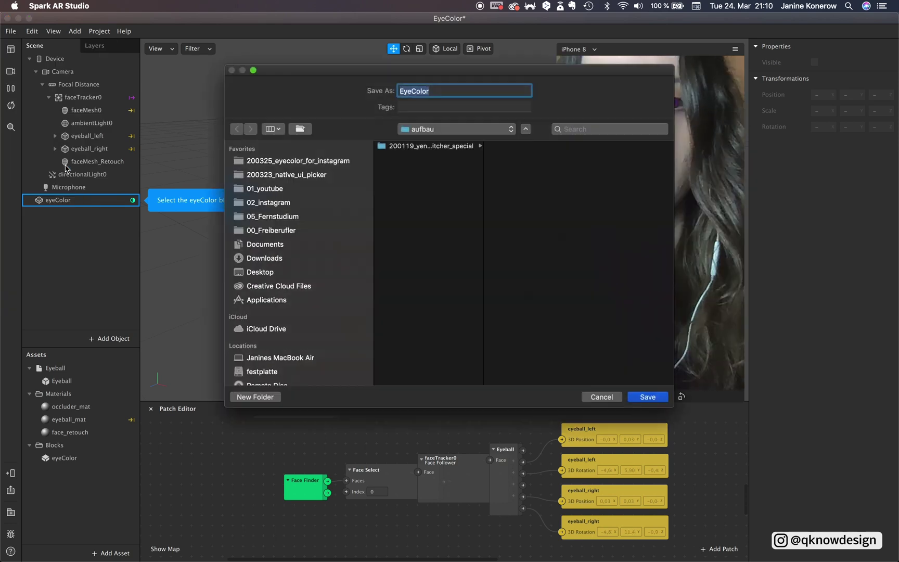
click(648, 397)
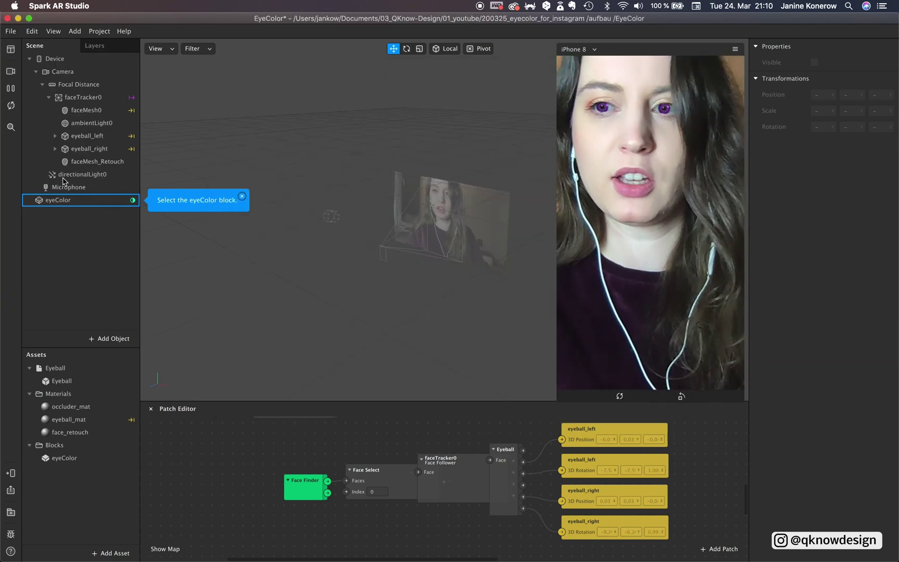
click(7, 18)
click(493, 78)
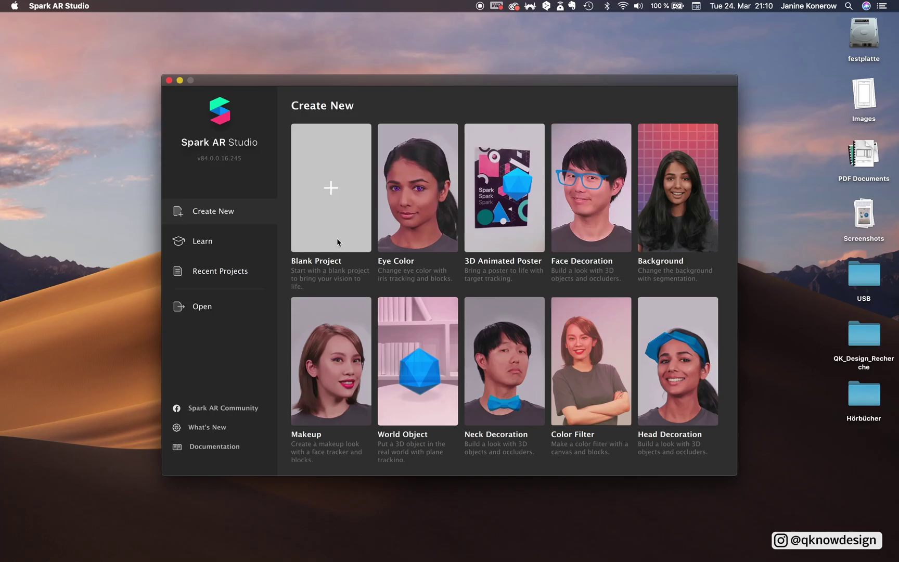
Open 200119_yennefer_witcher_special.arproj from the aufbau folder
click(207, 309)
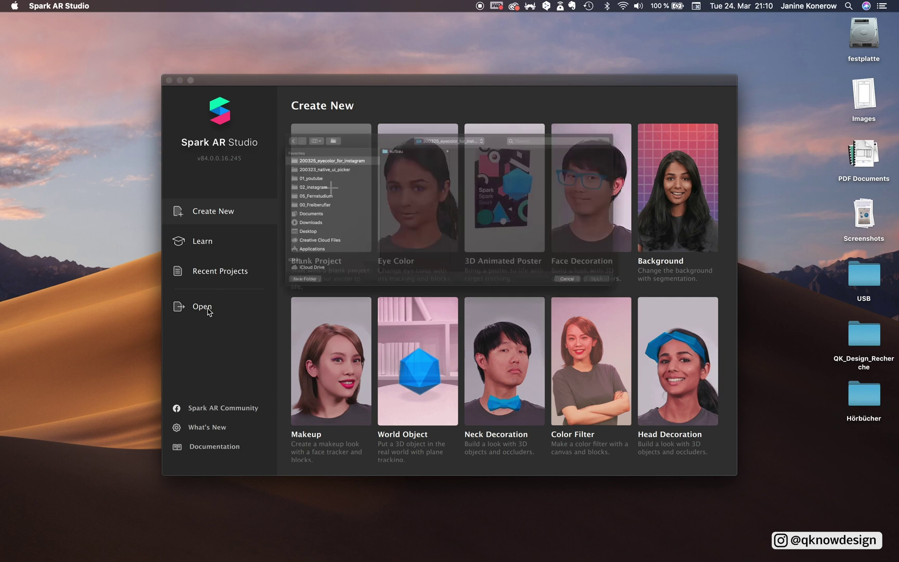
click(376, 118)
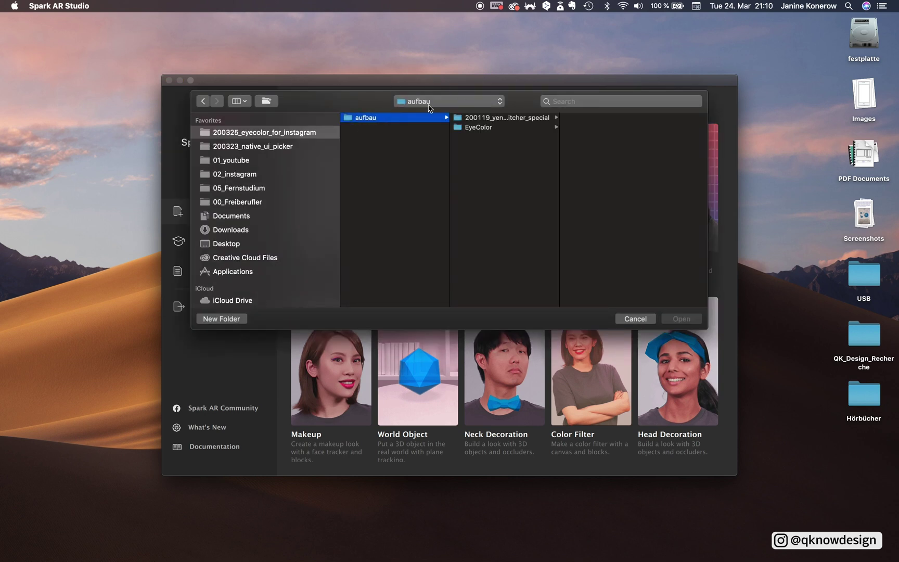
click(484, 127)
click(513, 117)
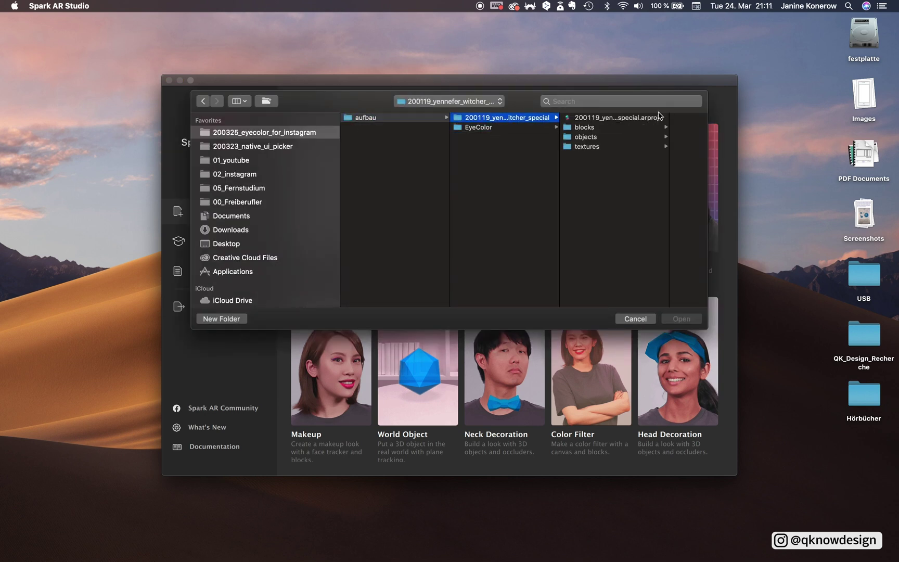
click(610, 118)
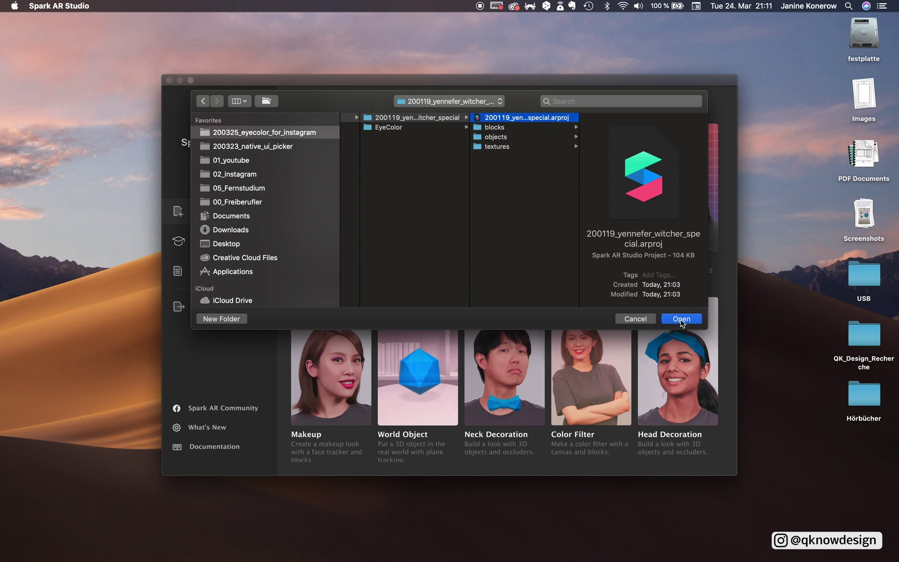
click(682, 319)
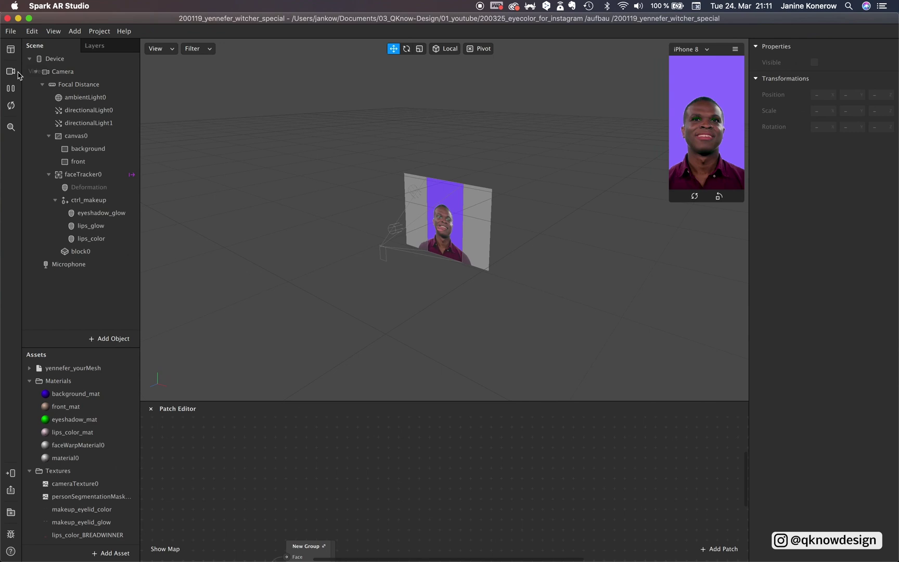
Preview on the FaceTime HD Camera, enlarge the simulator, and collapse the Materials and Textures folders
click(13, 72)
click(62, 94)
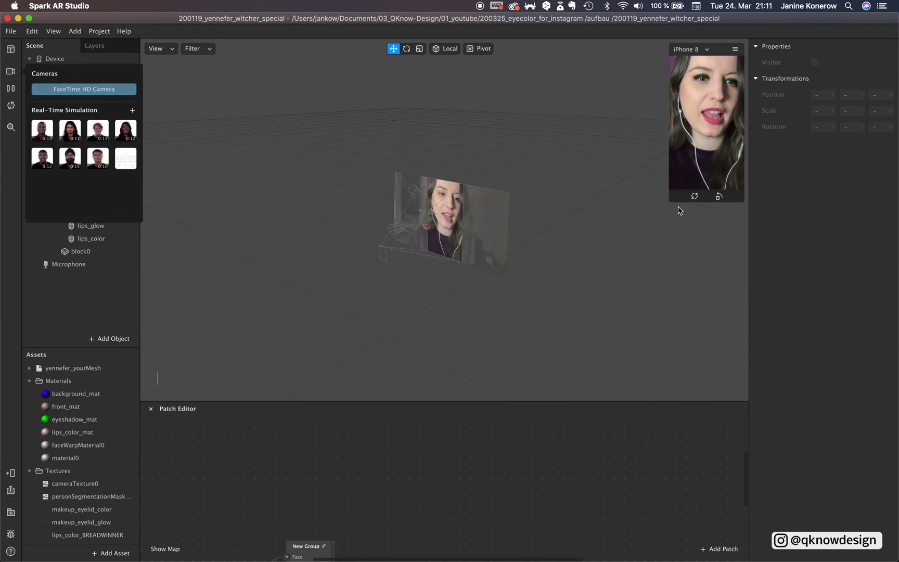
drag(672, 201, 629, 254)
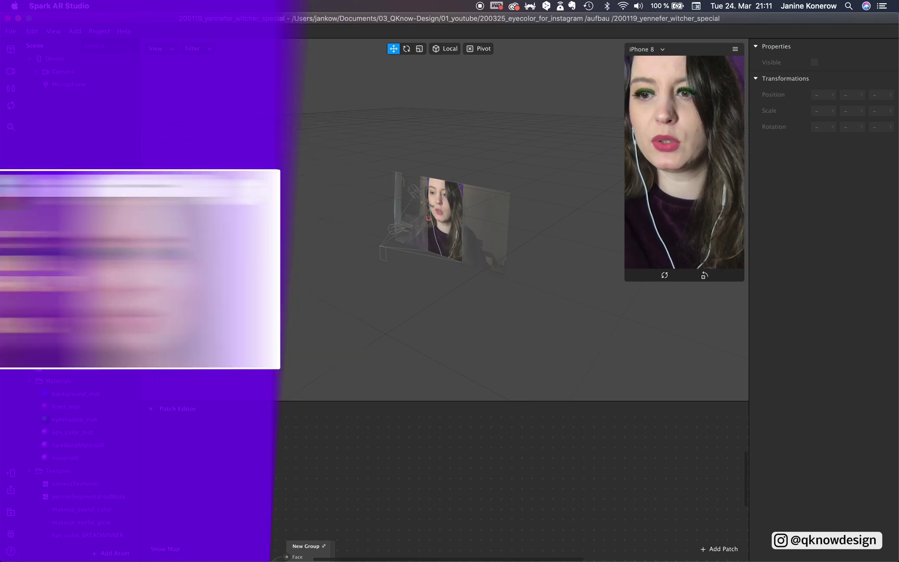
click(30, 381)
click(30, 394)
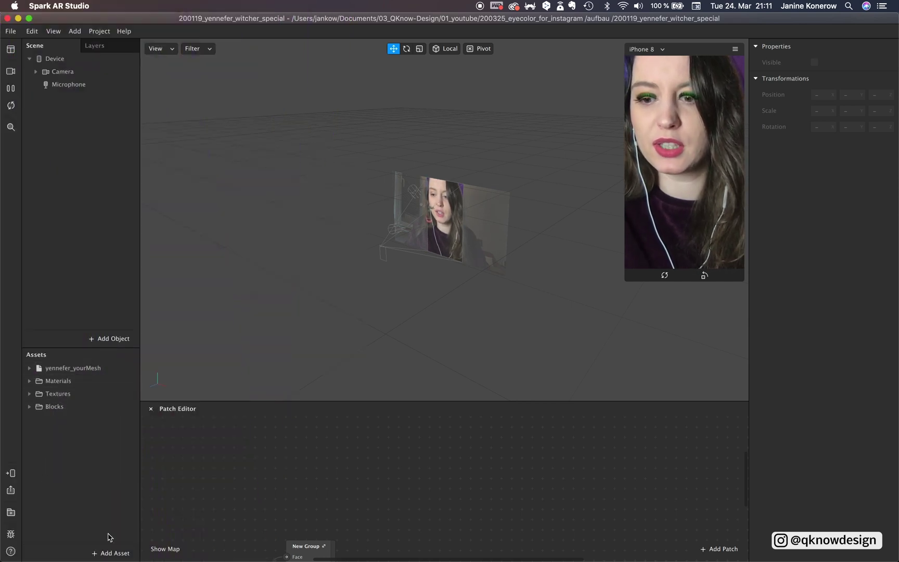
Import block0.arblock from the EyeColor project's blocks folder into the witcher project's Assets
mouse_move(307, 557)
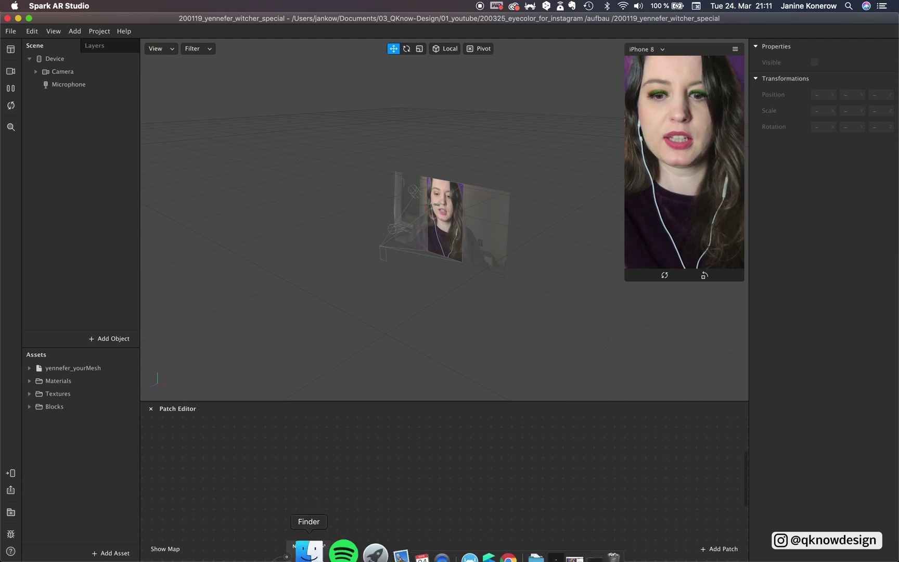
click(314, 551)
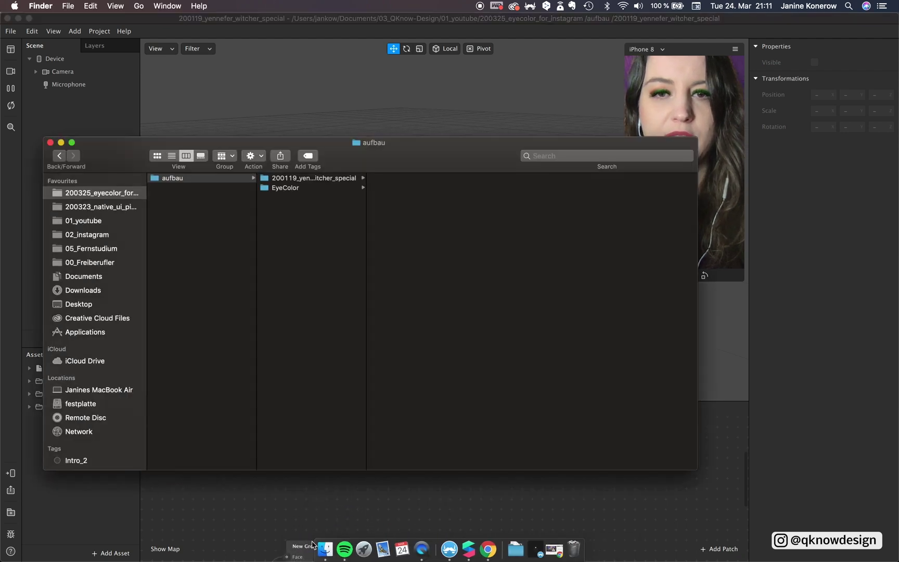
click(301, 188)
click(413, 180)
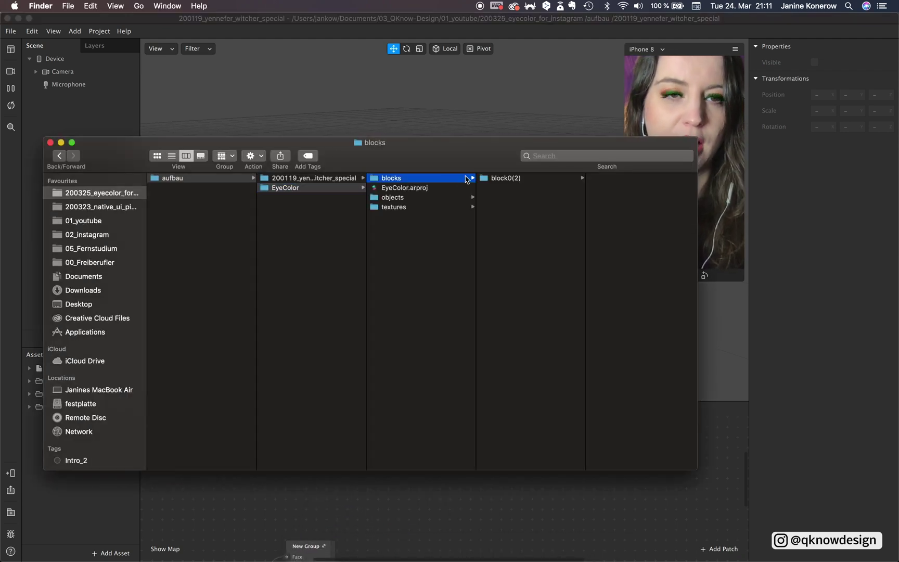
drag(464, 170, 446, 115)
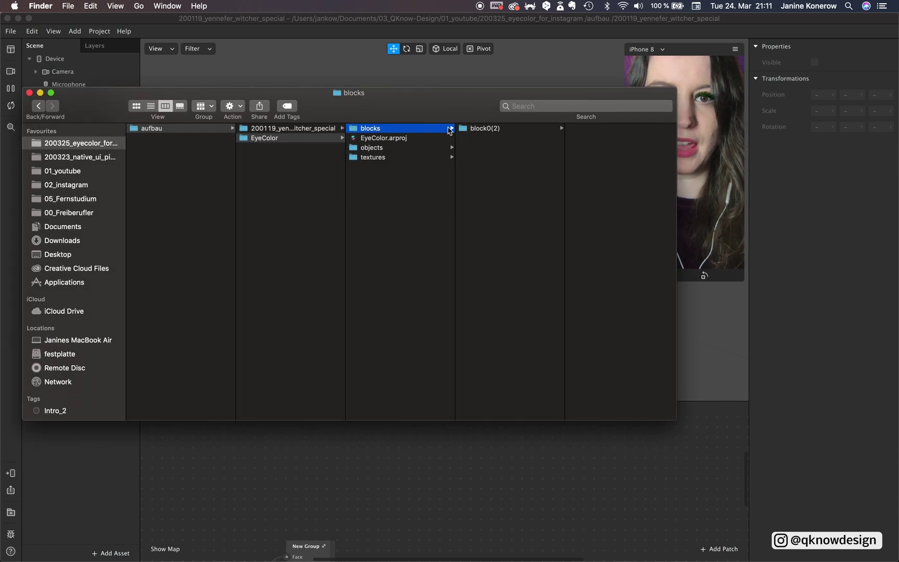
click(479, 128)
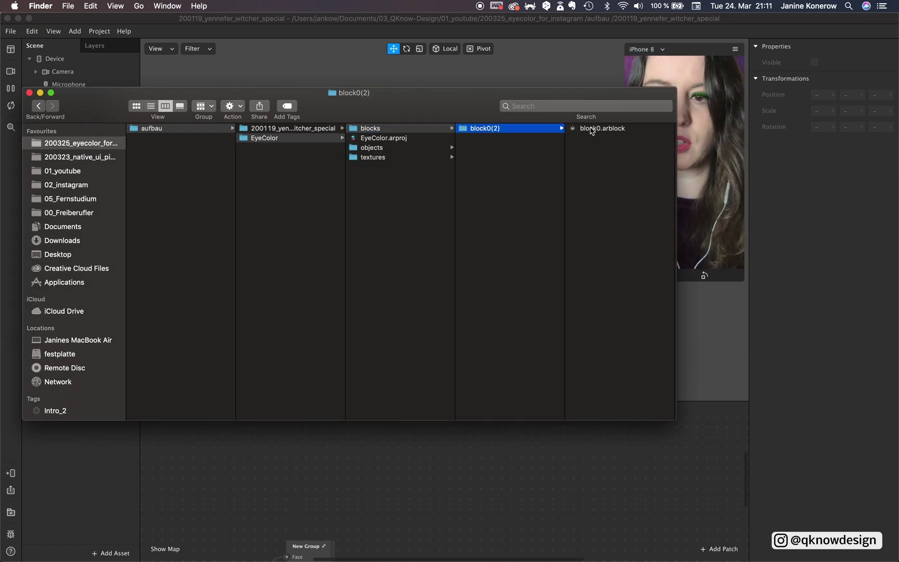
drag(484, 112, 662, 99)
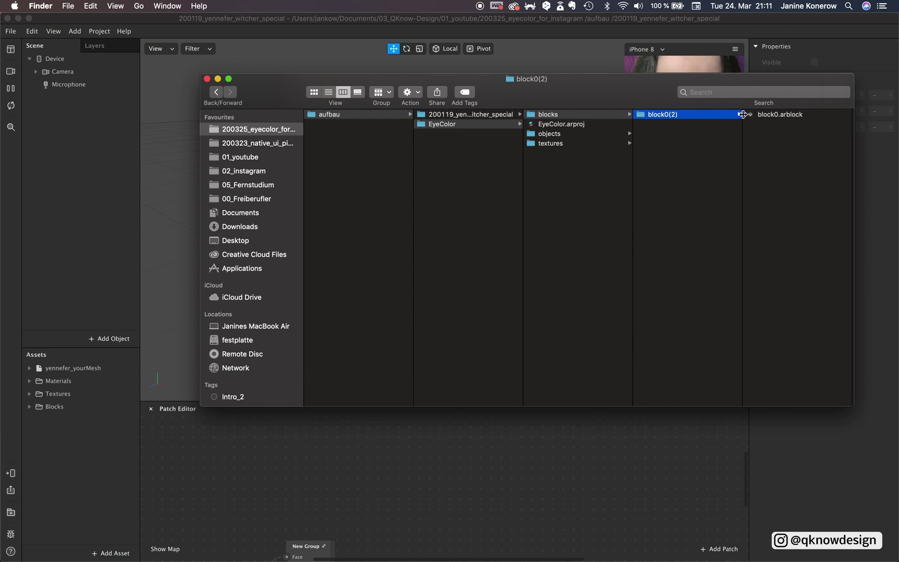
drag(766, 120, 58, 446)
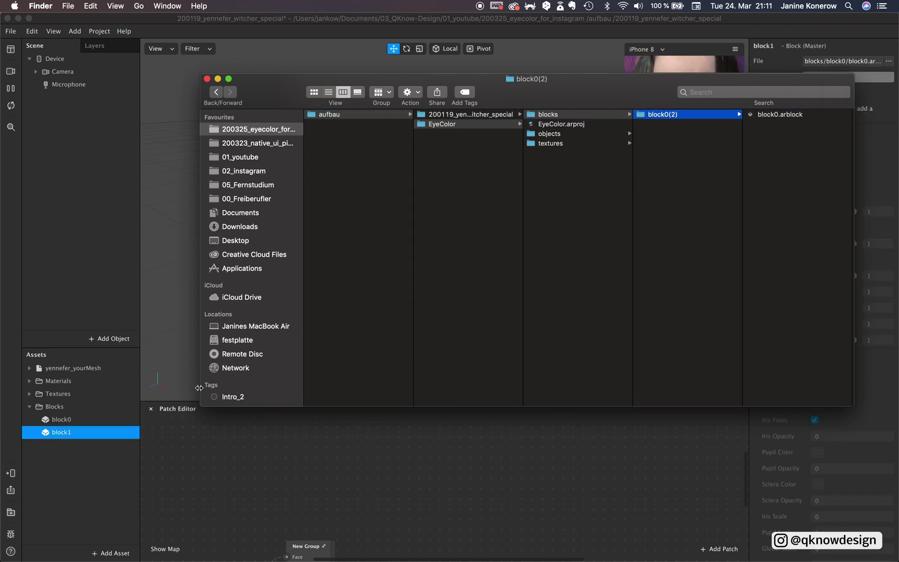
Import Eyeball.gltf from the objects > Eyeball folder into Assets
click(550, 133)
click(659, 114)
drag(769, 120, 90, 480)
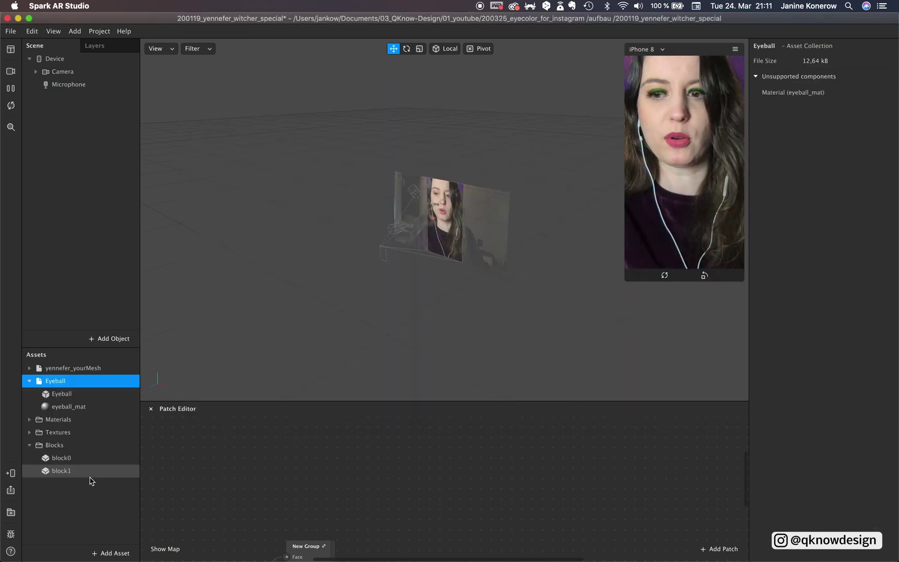
Rename the block1 asset to eyecolor_bock
click(72, 498)
click(71, 475)
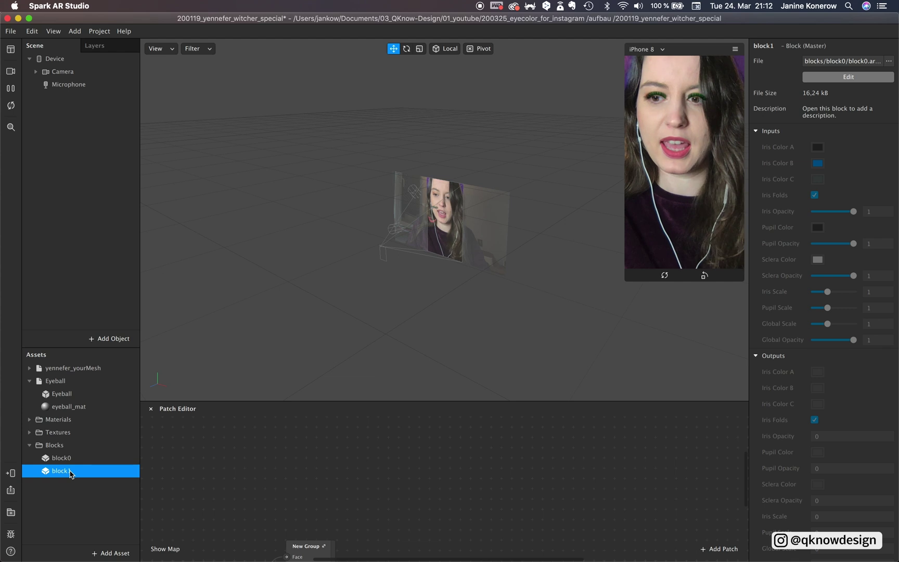
double_click(71, 473)
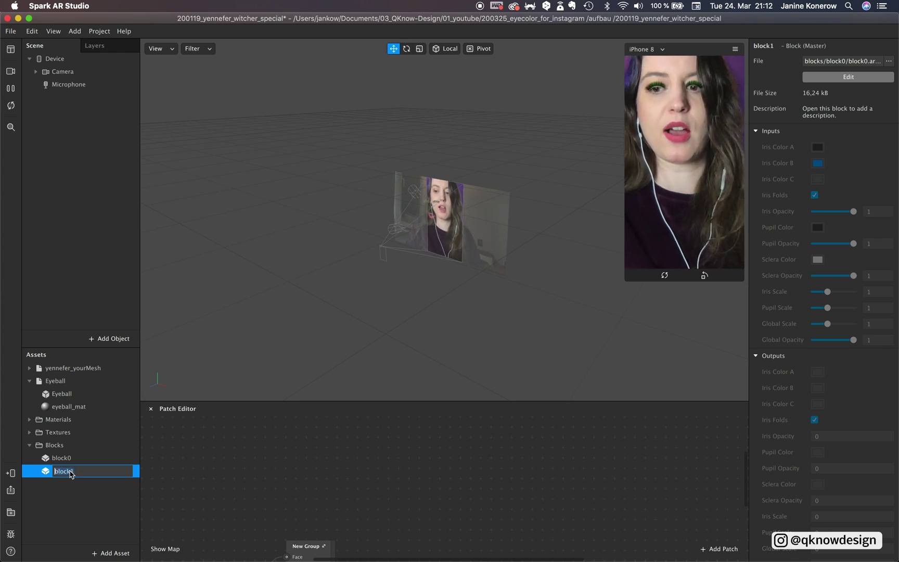
text(eyecolor_bo)
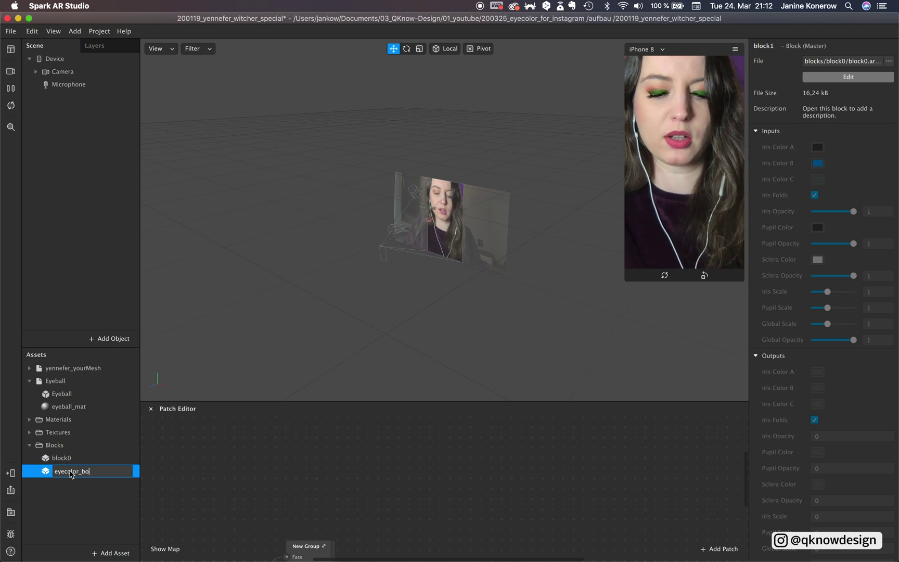
text(ck)
click(78, 490)
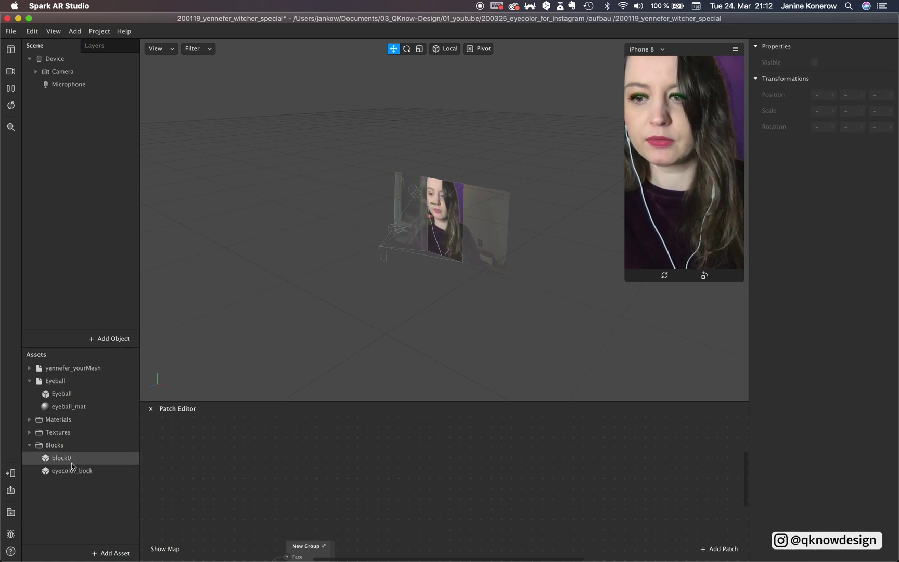
Rename the block0 asset to eyelashes_block
click(71, 461)
click(72, 462)
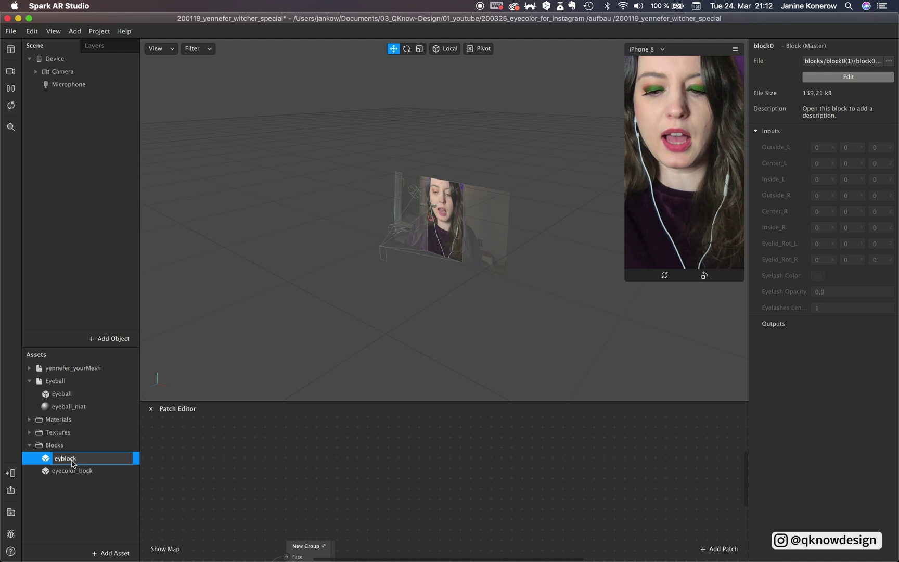
text(eyelashes)
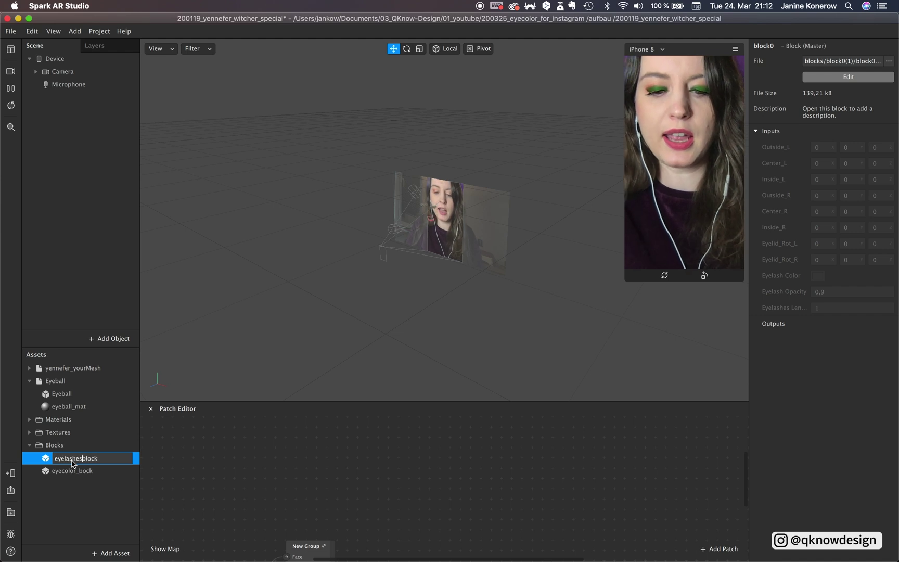
text(_)
click(28, 158)
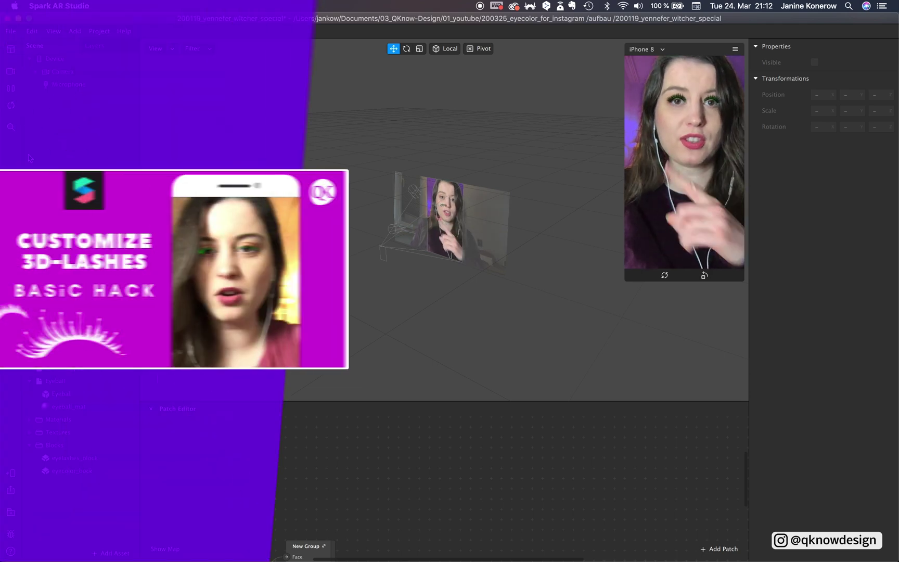
Enlarge the phone preview and inspect eyeball_mat, the Eyeball collection and its Eyeball 3D object
drag(627, 275, 579, 317)
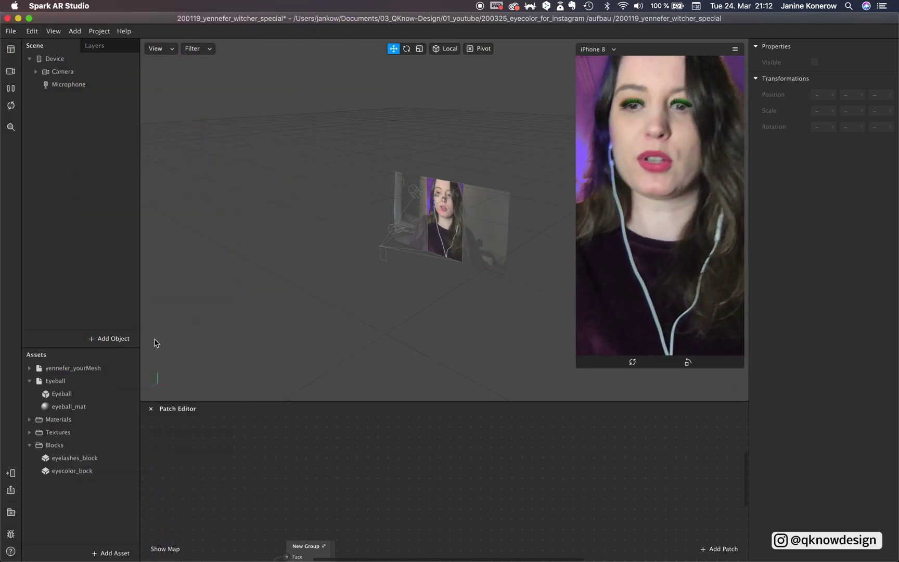
click(65, 406)
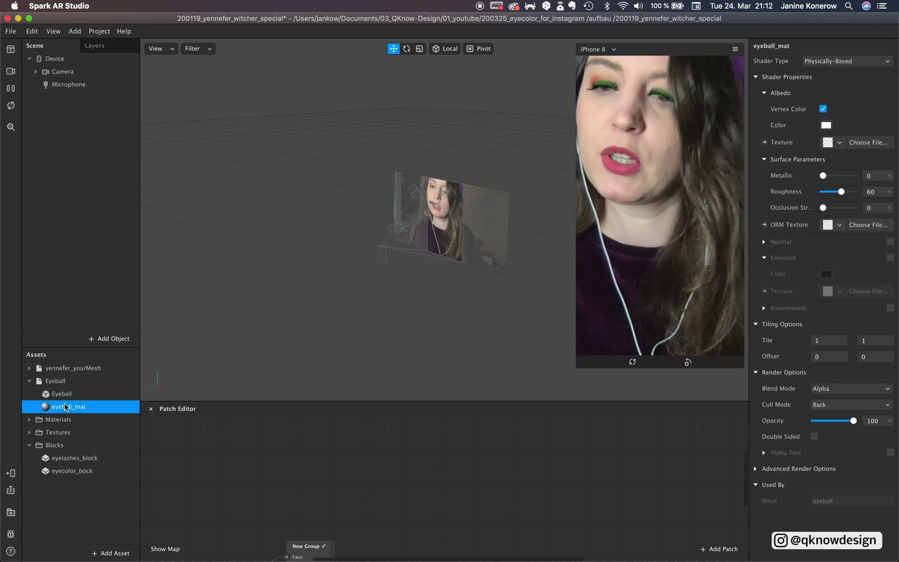
click(65, 384)
click(65, 394)
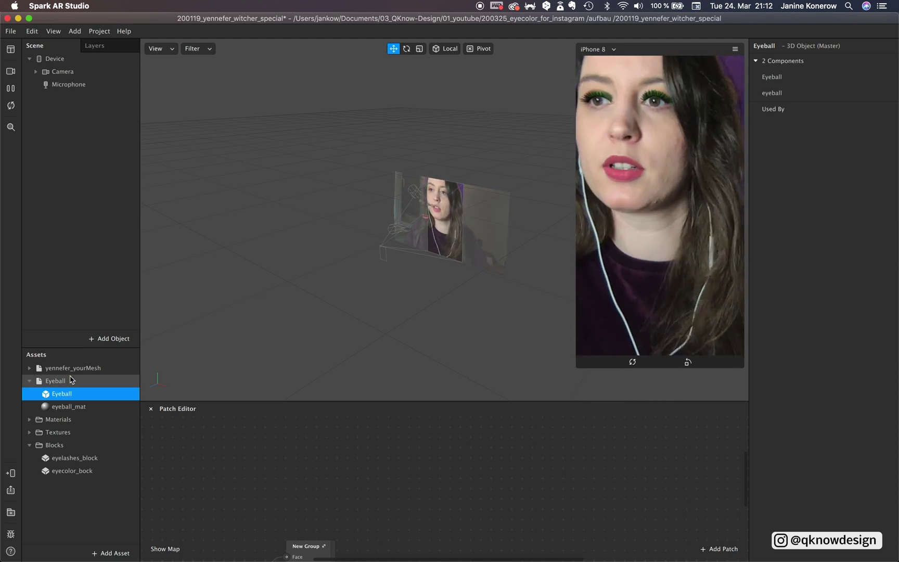
Place the Eyeball model into the scene under Camera, then select faceTracker0
click(37, 72)
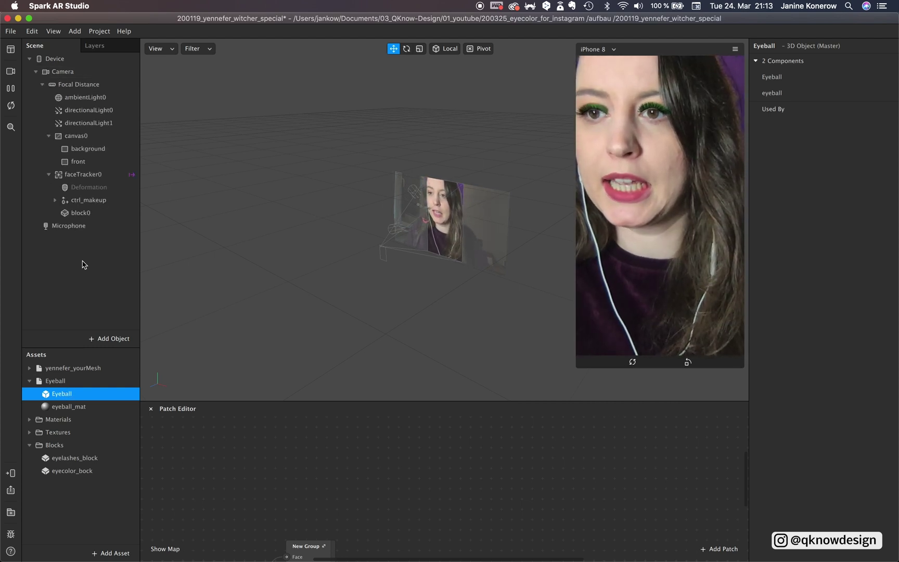
drag(61, 396, 76, 282)
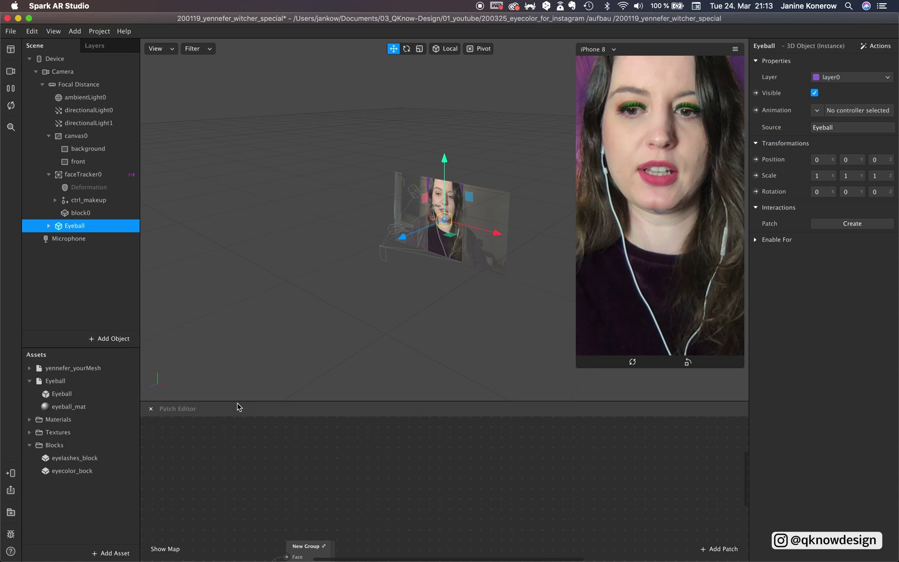
click(68, 279)
click(83, 175)
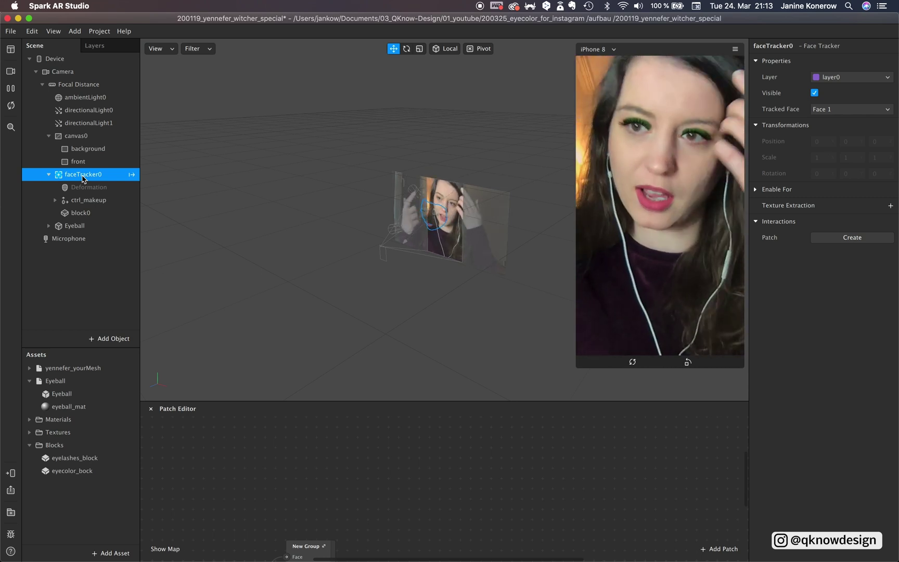
Add faceTracker0 to the Patch Editor and wire its Face output into a new Eyeball patch
drag(89, 179, 298, 488)
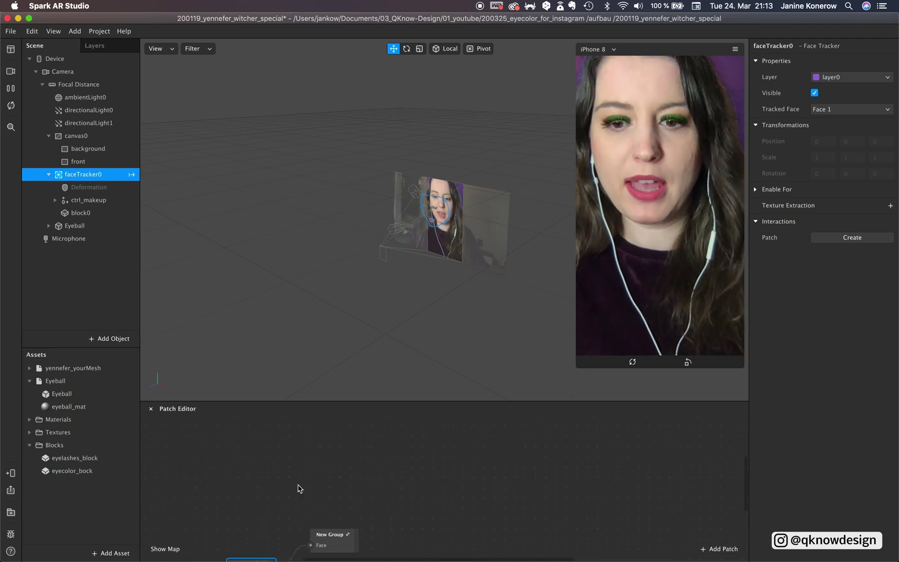
scroll(336, 467, up, 3)
scroll(341, 419, down, 5)
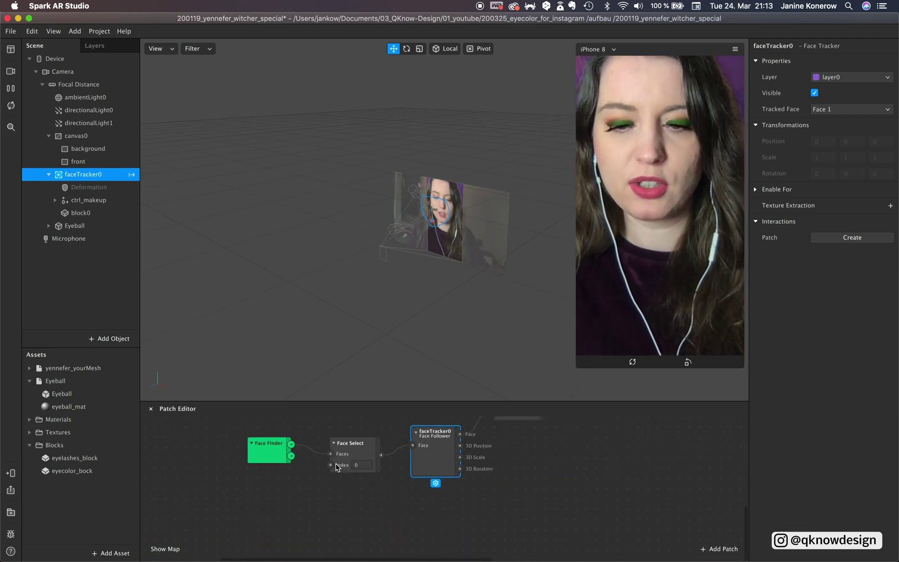
drag(347, 408, 347, 290)
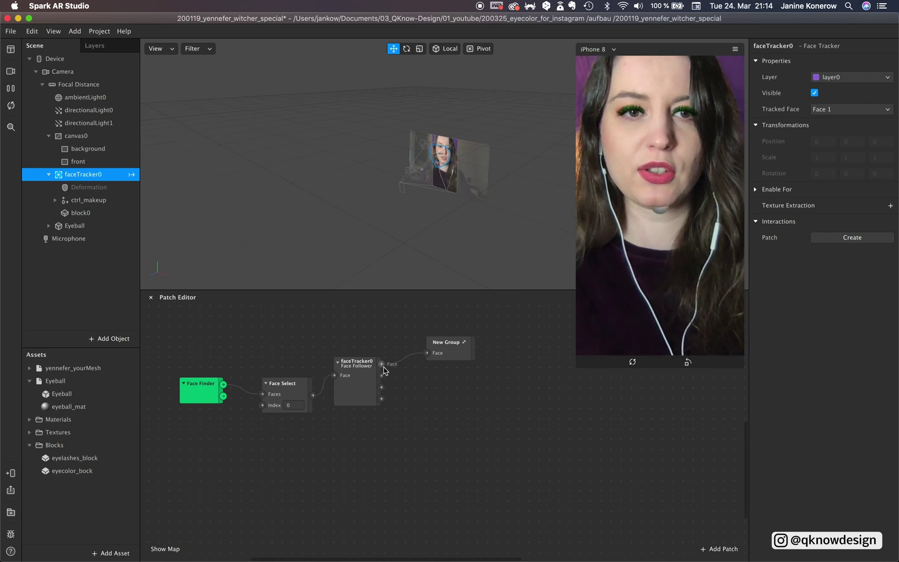
drag(383, 366, 442, 398)
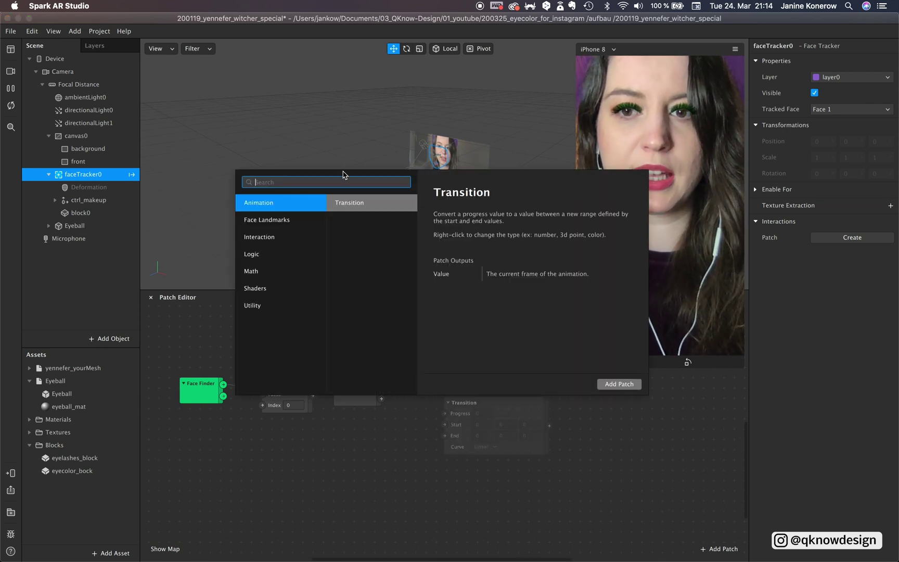
text(eye)
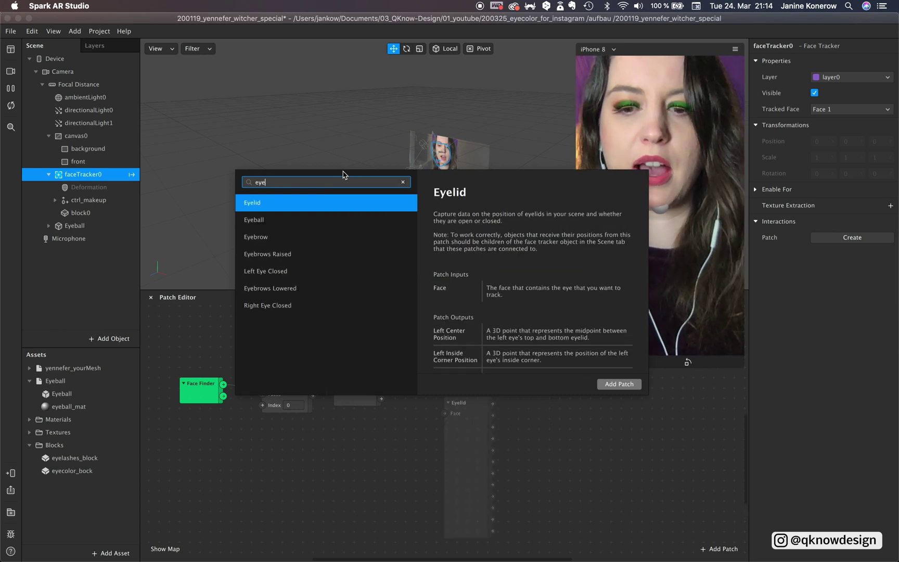
click(298, 227)
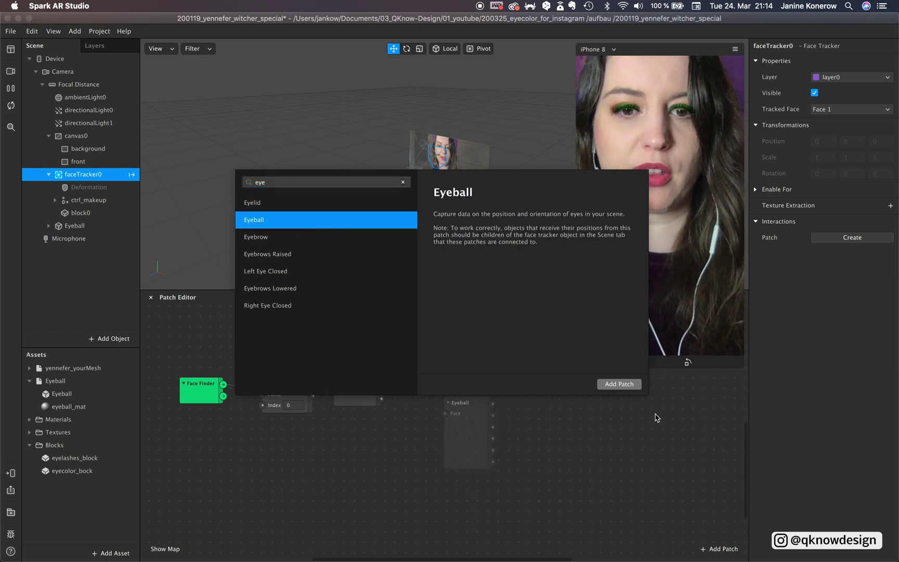
click(619, 384)
drag(436, 412, 428, 395)
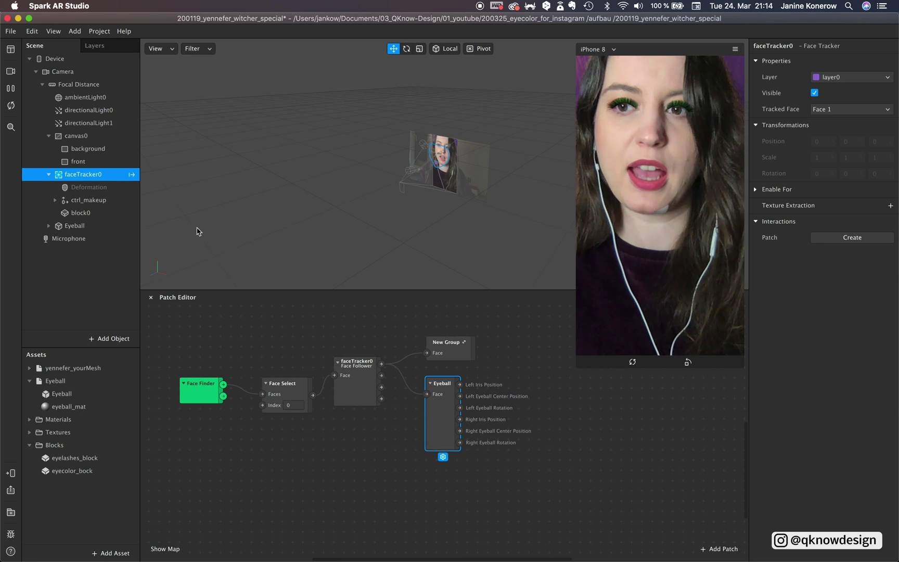
click(84, 269)
Rename Eyeball to Eyeball_R and duplicate it as Eyeball_L
click(78, 227)
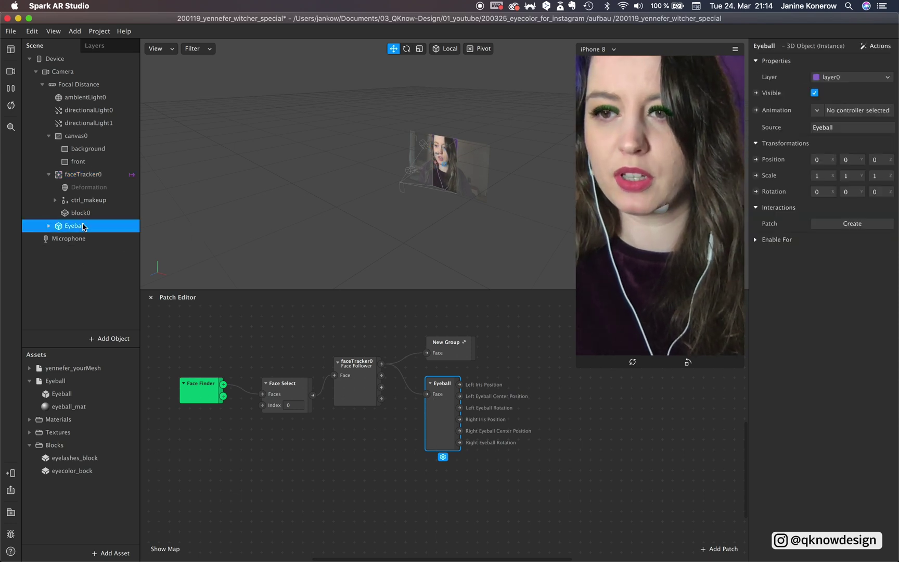
click(76, 229)
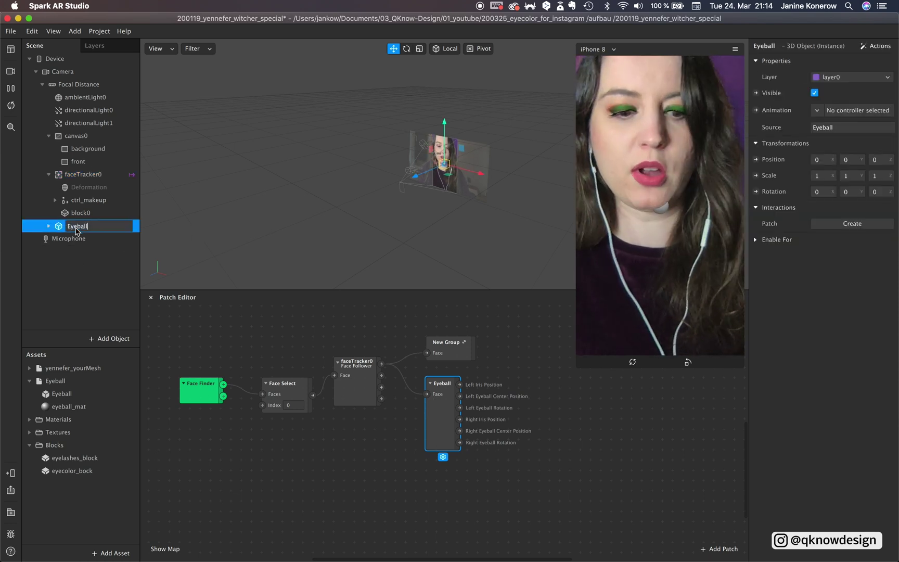
text(_R)
key(Return)
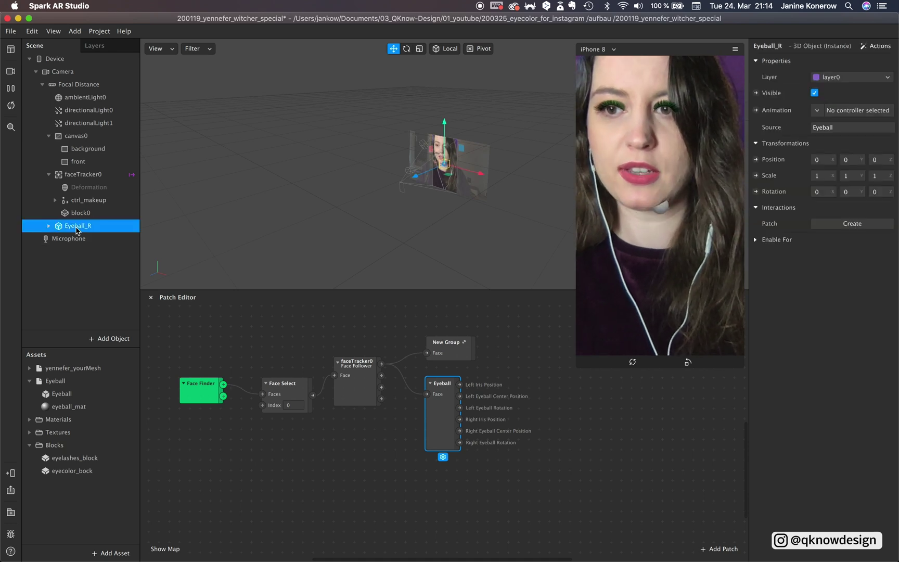
key(super+d)
click(93, 241)
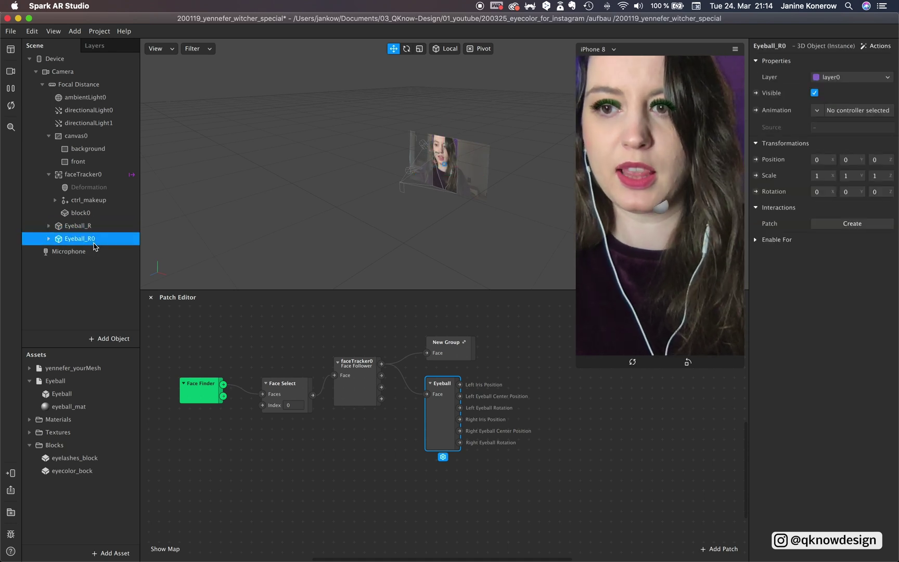
click(94, 241)
click(94, 246)
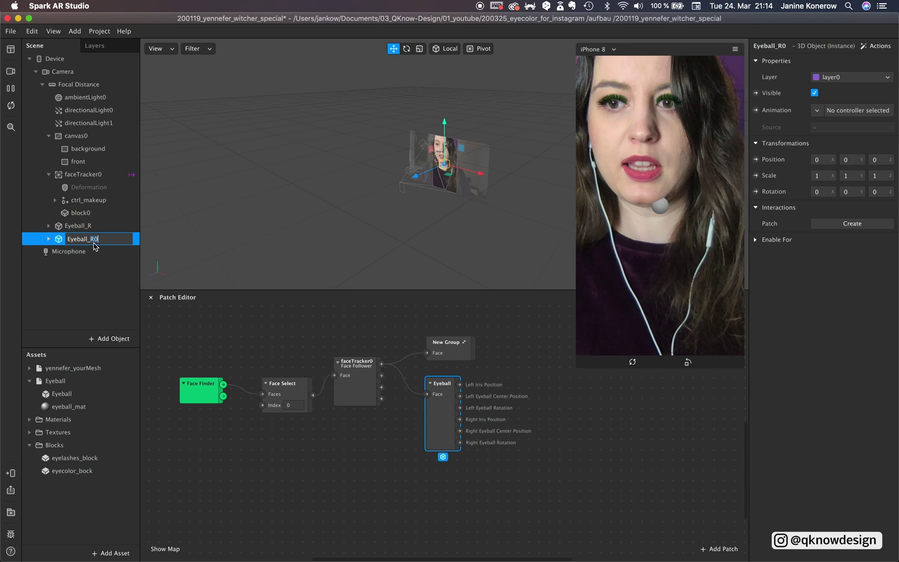
key(Return)
Move Eyeball_R and Eyeball_L together under faceTracker0
click(83, 227)
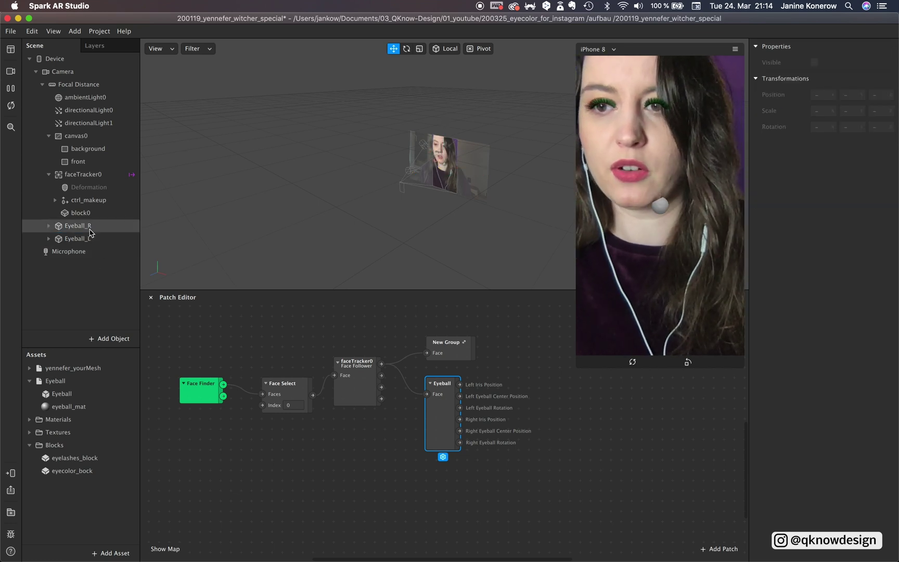
shift+click(86, 238)
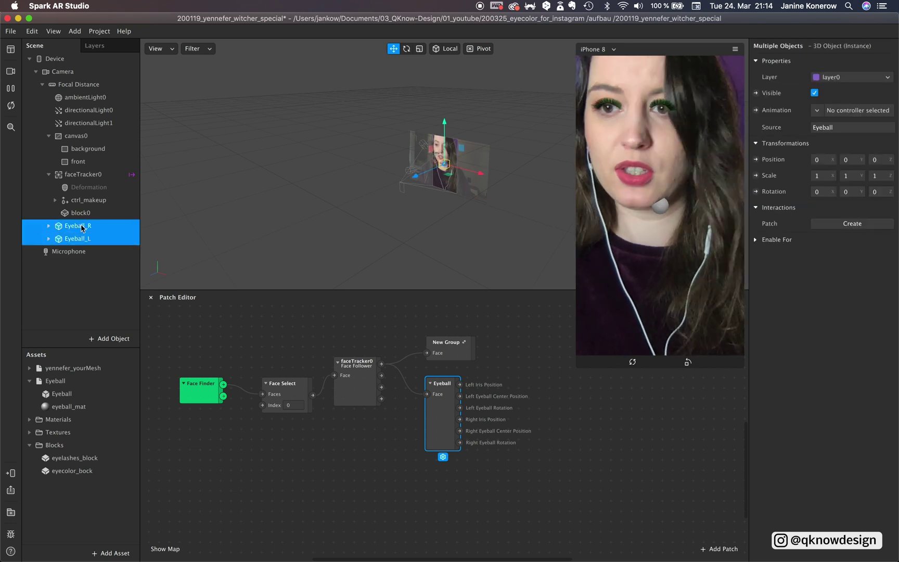
drag(81, 228, 85, 179)
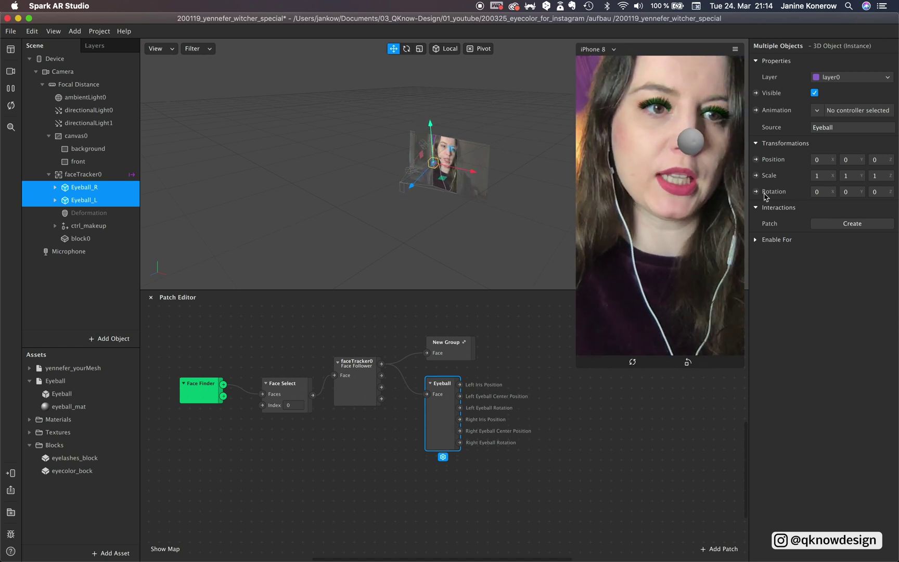
Create position and rotation patches for both eyeballs and spread them out in the graph
click(756, 160)
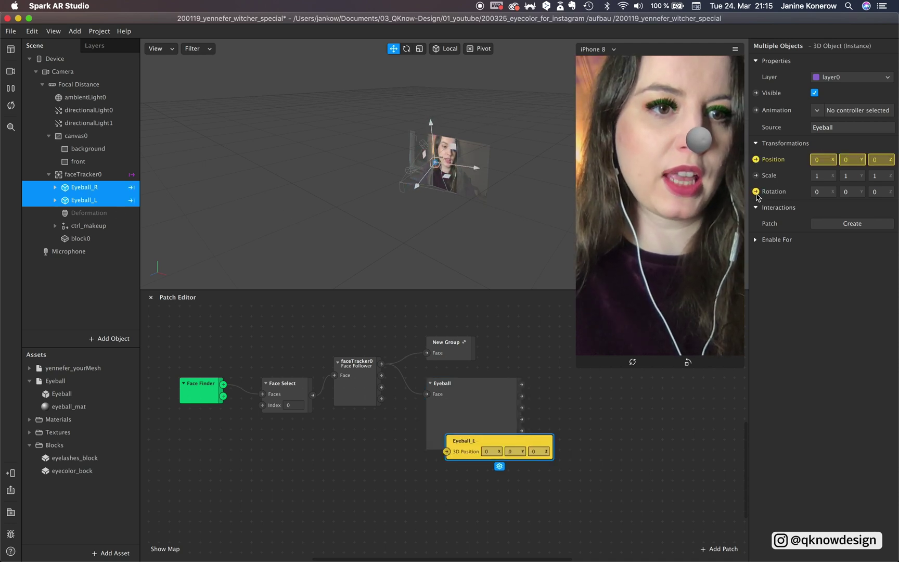
click(756, 192)
drag(499, 442, 646, 432)
drag(504, 447, 621, 486)
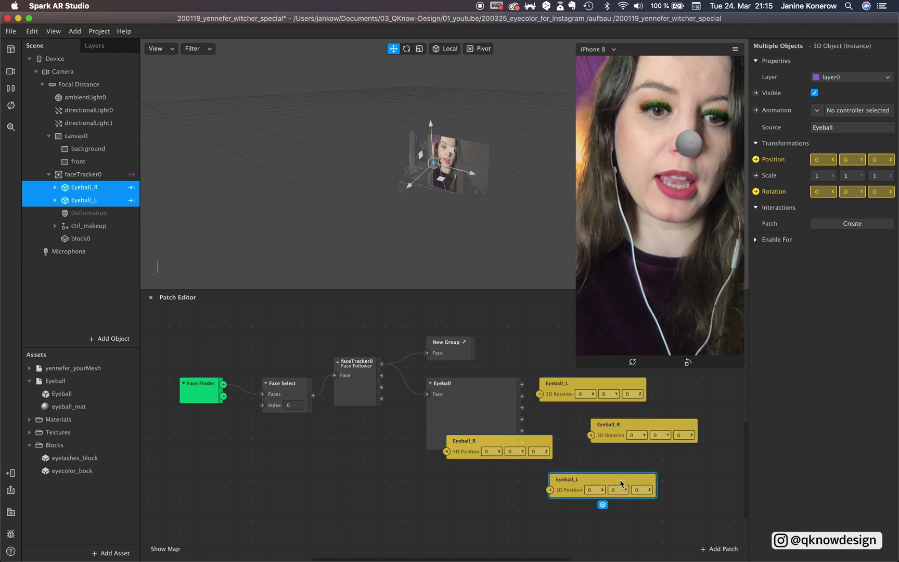
drag(572, 383, 604, 497)
drag(604, 380, 568, 440)
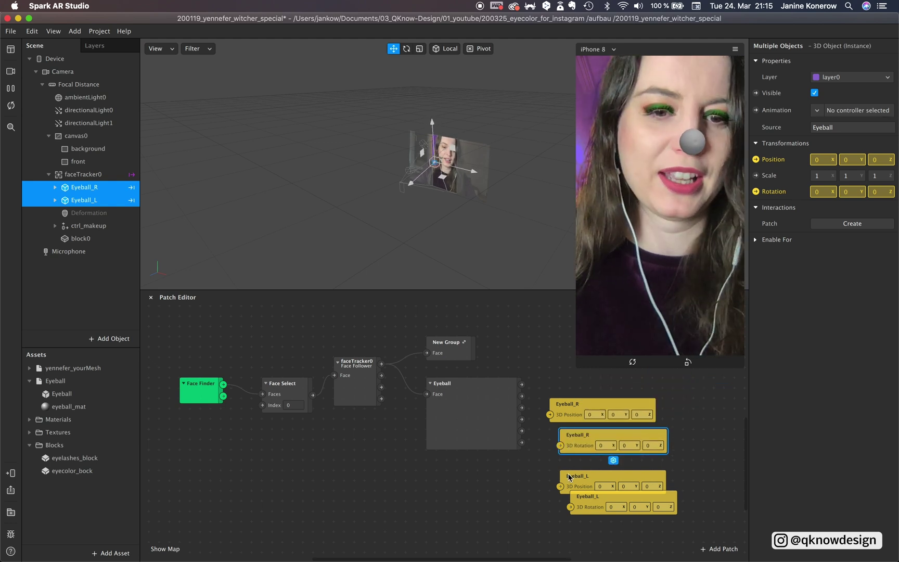
drag(569, 477, 560, 383)
Wire the Eyeball patch's left eye position and rotation into Eyeball_L's patches
drag(565, 411, 502, 504)
drag(576, 450, 493, 490)
drag(589, 495, 576, 401)
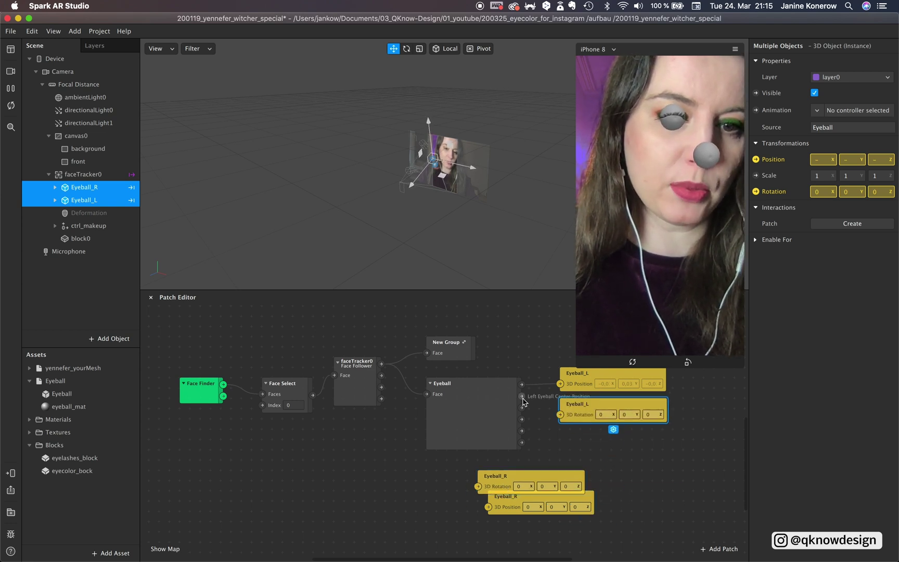
drag(522, 396, 530, 403)
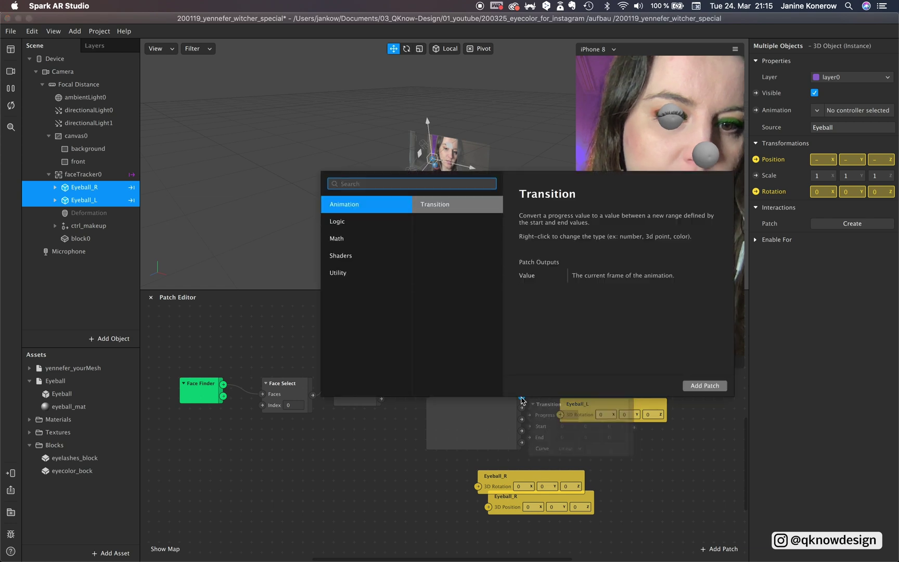
click(690, 458)
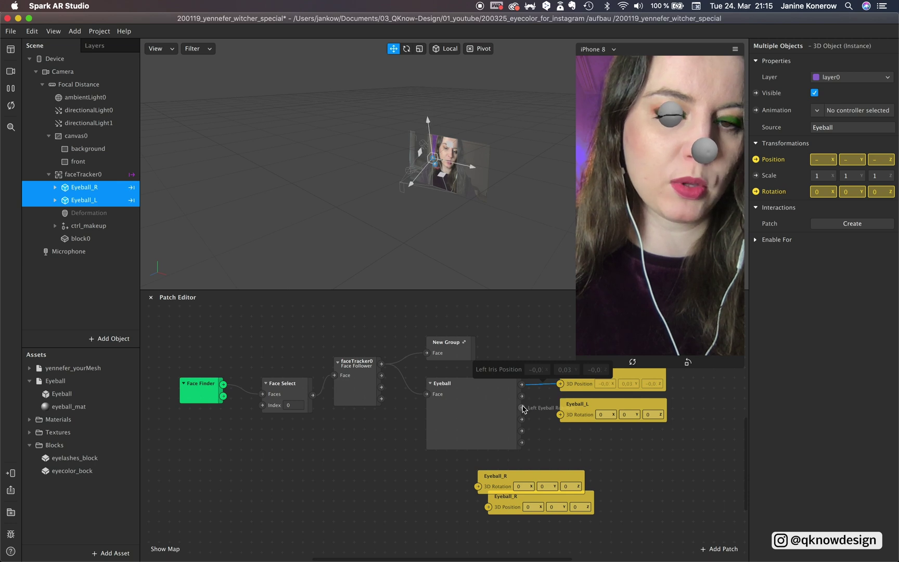
drag(522, 408, 576, 367)
Wire the right eye position into Eyeball_R's patch, then deselect the eyeballs
click(577, 387)
drag(573, 414, 568, 392)
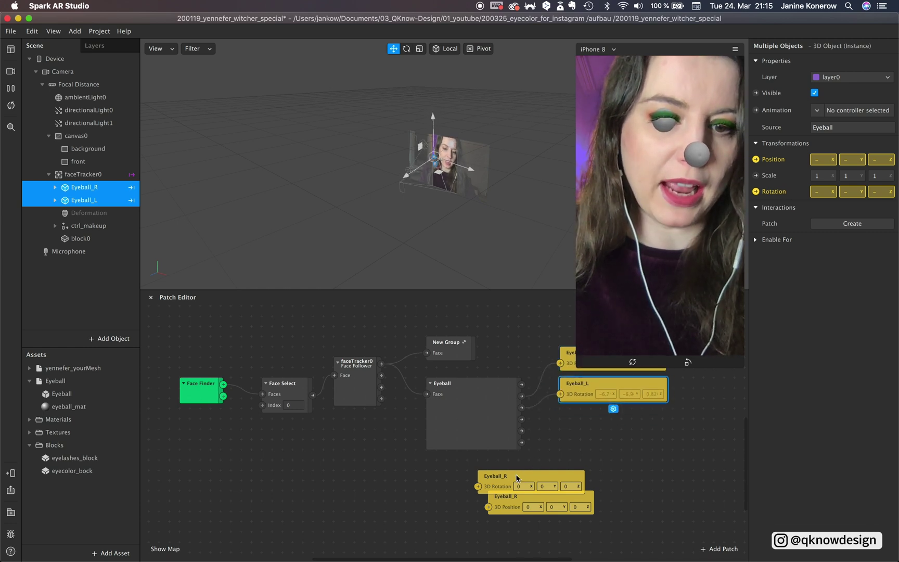
drag(517, 476, 590, 423)
drag(572, 474, 582, 454)
drag(521, 431, 561, 466)
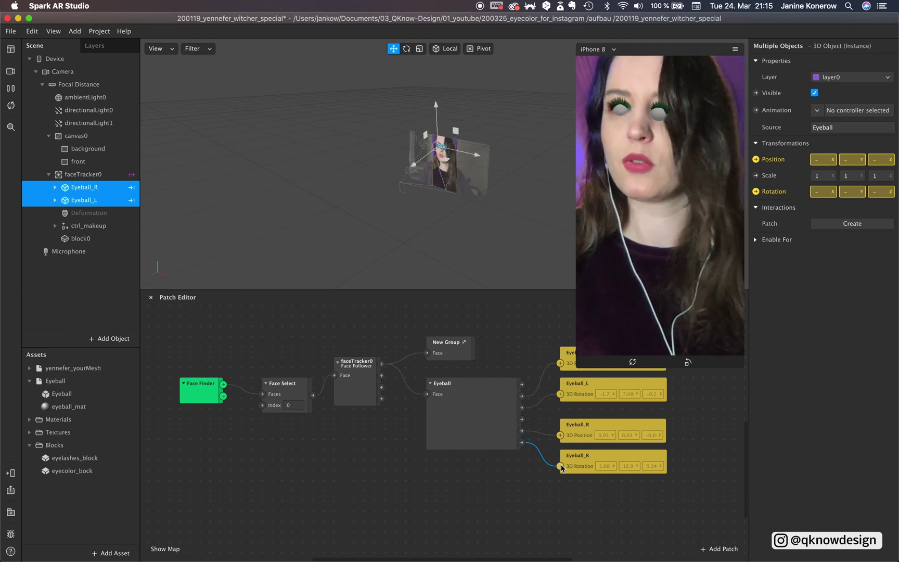
click(110, 345)
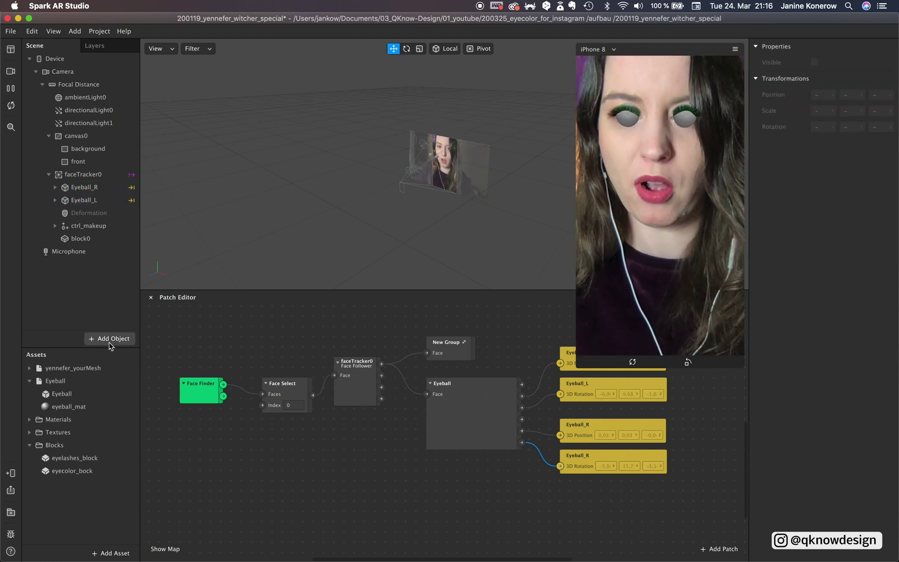
Drop eyecolor_bock from Assets > Blocks into the scene, then add its patch node to the Patch Editor
click(75, 474)
drag(75, 477, 87, 286)
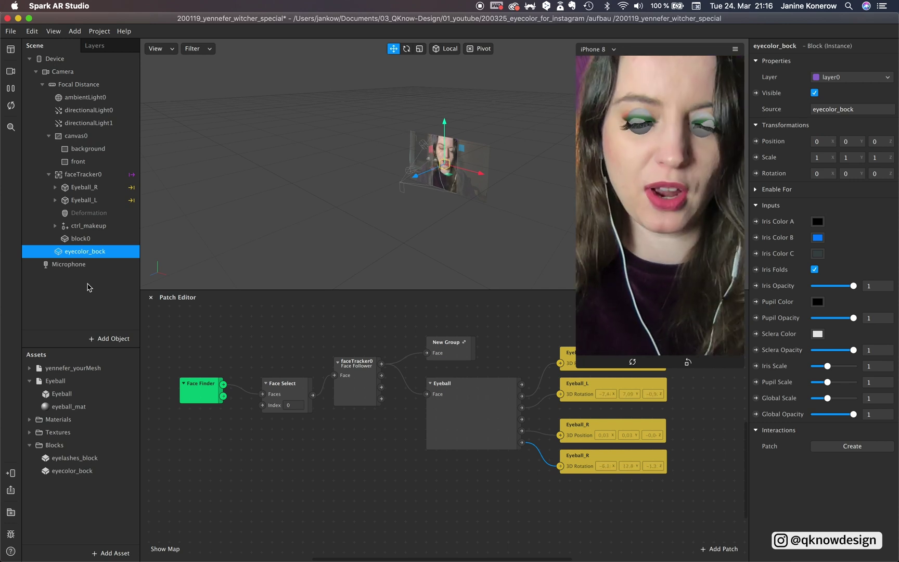
scroll(373, 481, up, 6)
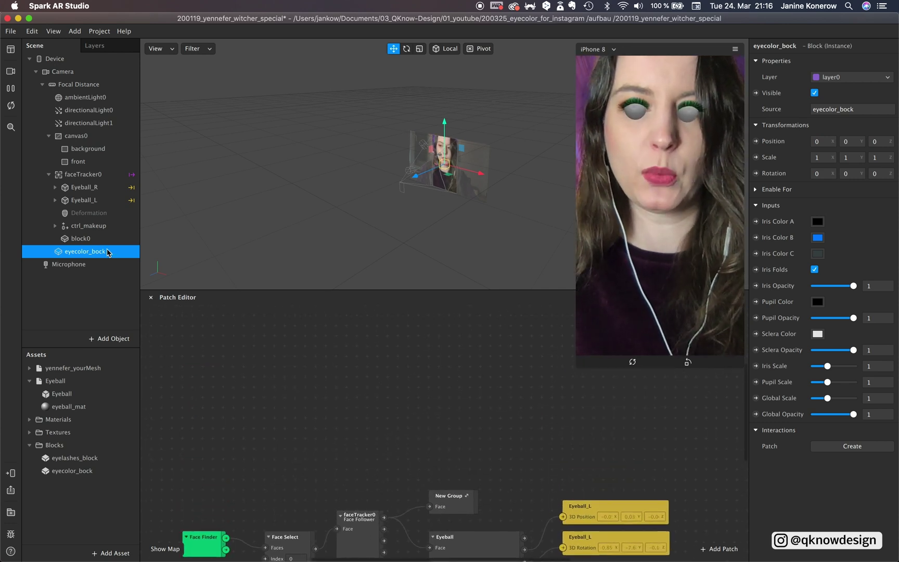
drag(108, 253, 363, 344)
scroll(438, 362, right, 2)
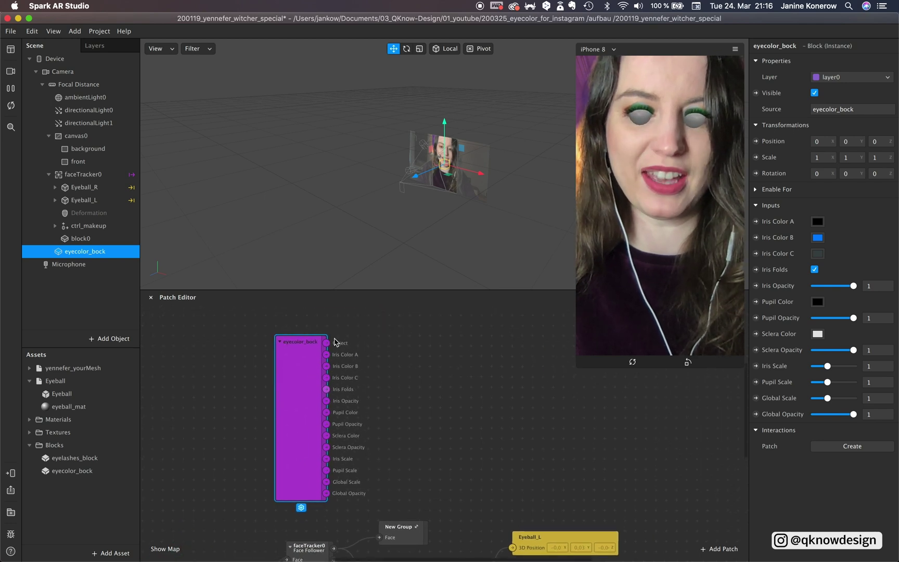
drag(300, 420, 310, 391)
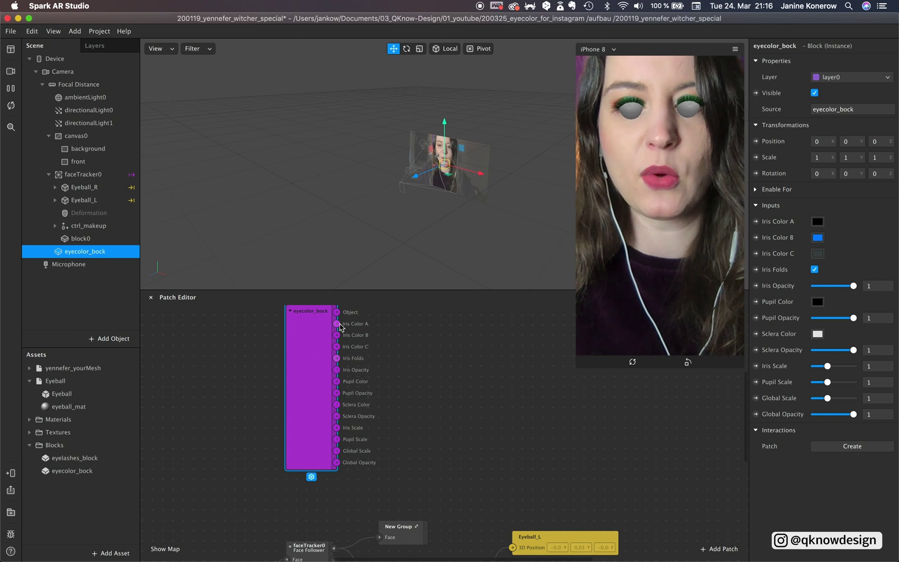
scroll(333, 328, up, 3)
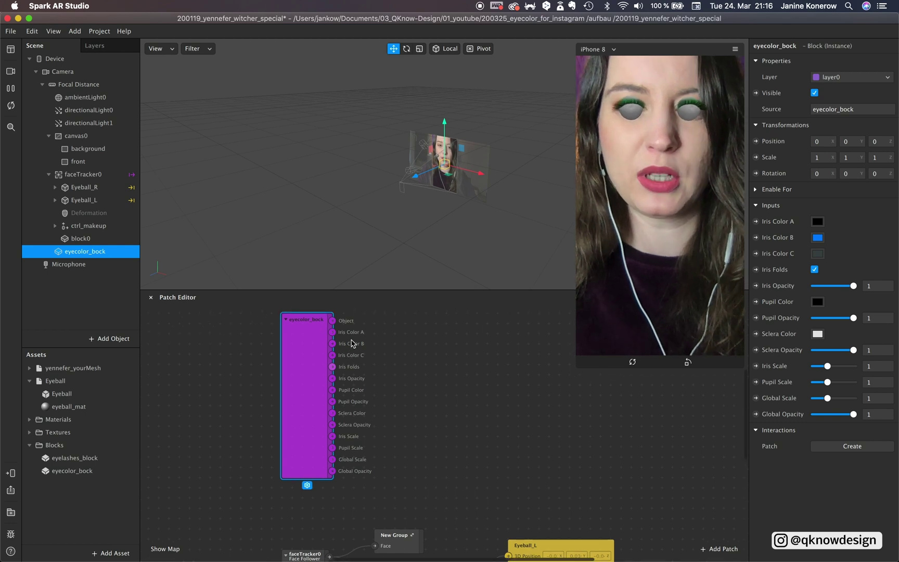
Import the free Eyeball Shader from the AR Library's Patch Assets into this project
click(13, 515)
drag(329, 128, 248, 143)
click(163, 250)
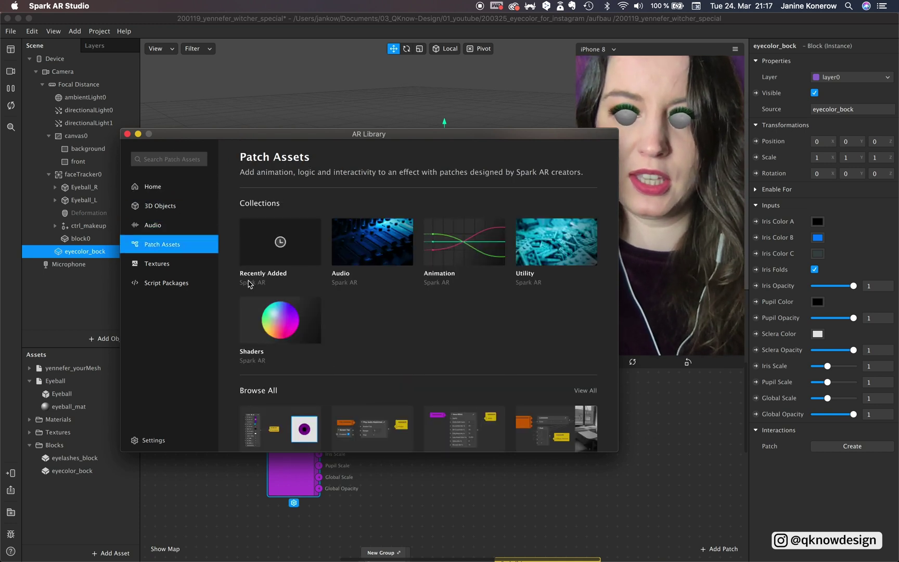
scroll(349, 347, down, 5)
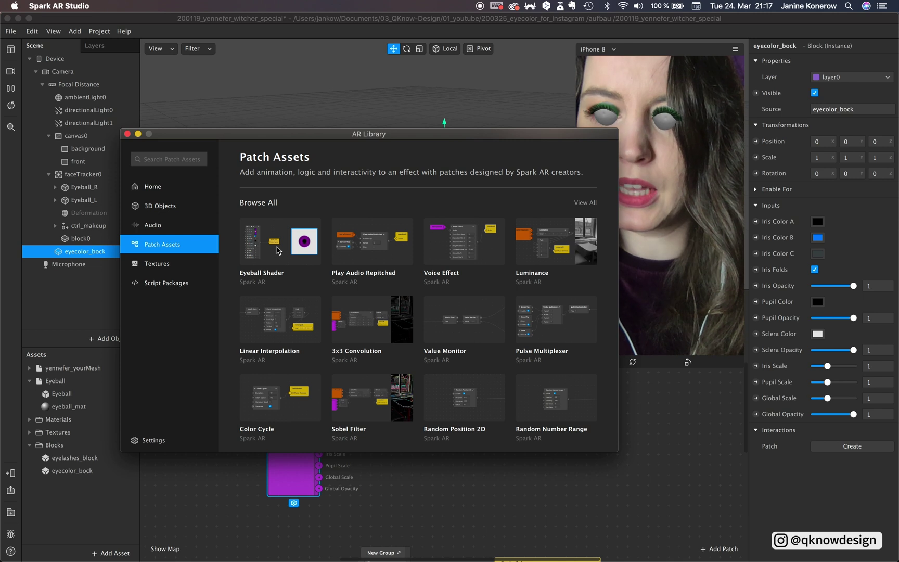
click(253, 251)
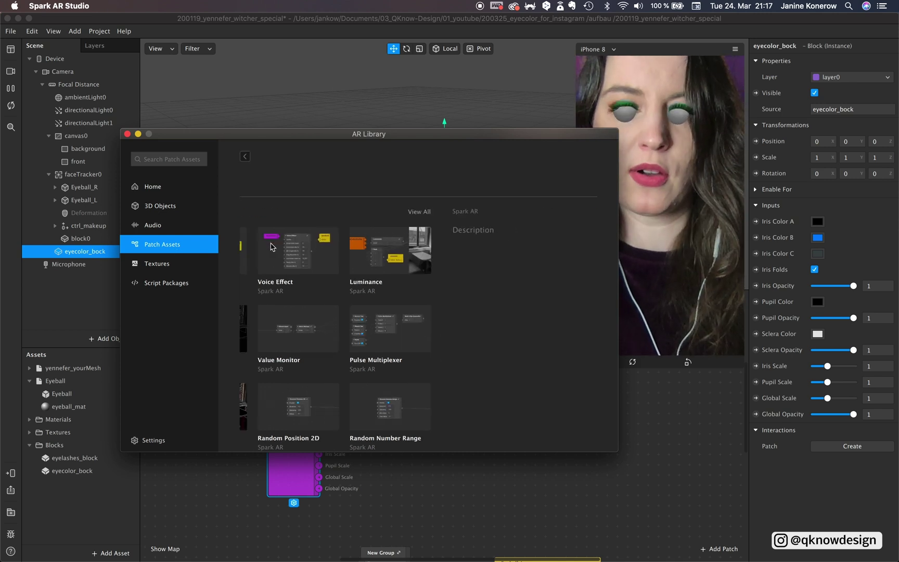
click(572, 180)
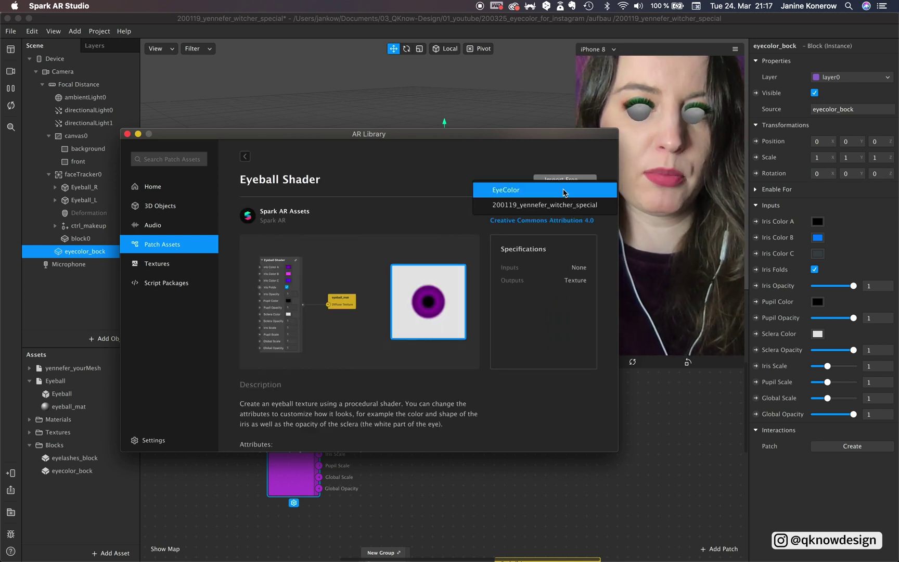
click(564, 205)
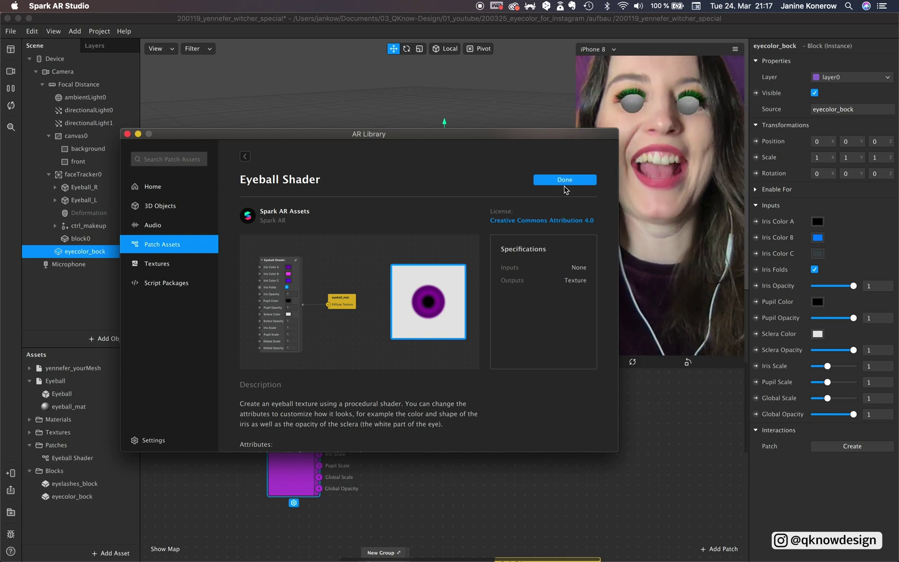
click(555, 183)
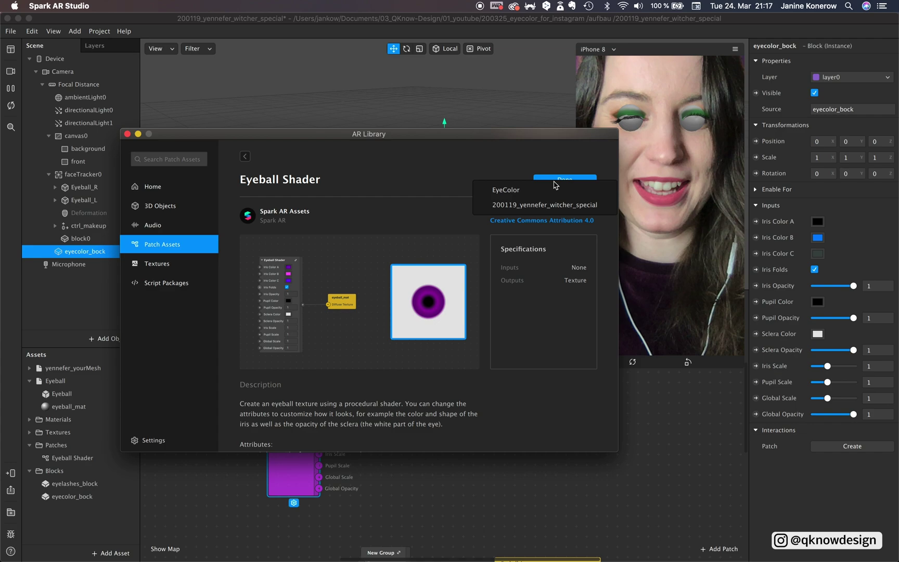
click(127, 133)
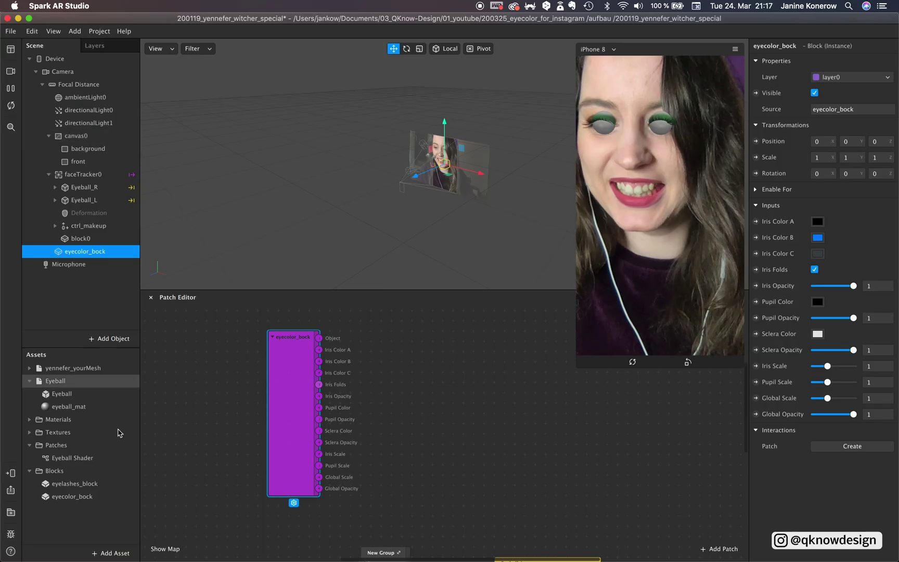
Drag the Eyeball Shader asset into the Patch Editor and place it beside eyecolor_bock
click(104, 458)
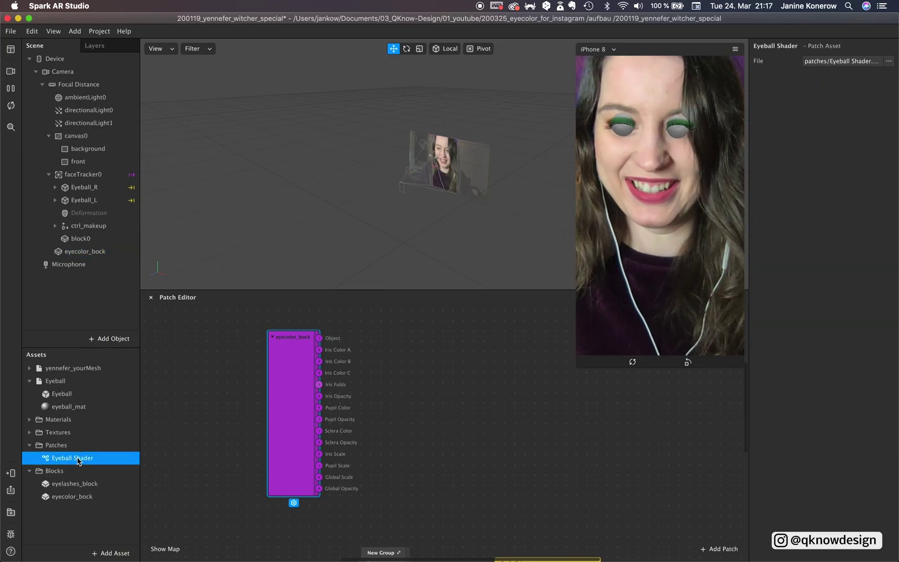
drag(104, 458, 422, 390)
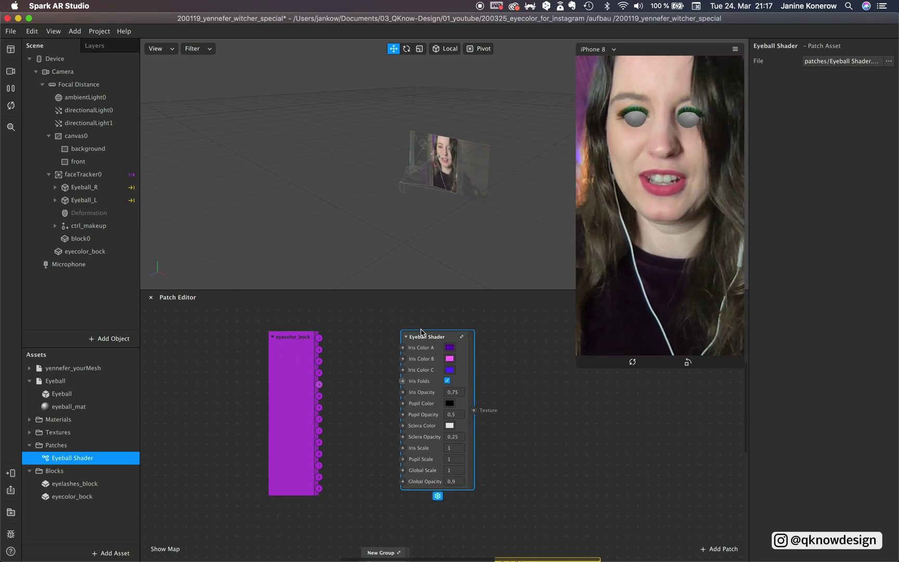
drag(421, 337, 394, 337)
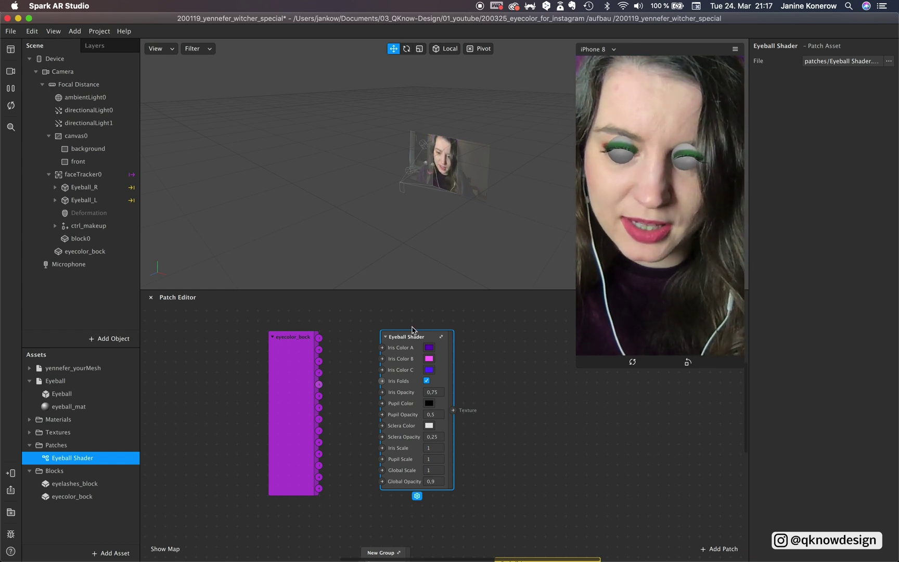
double_click(408, 339)
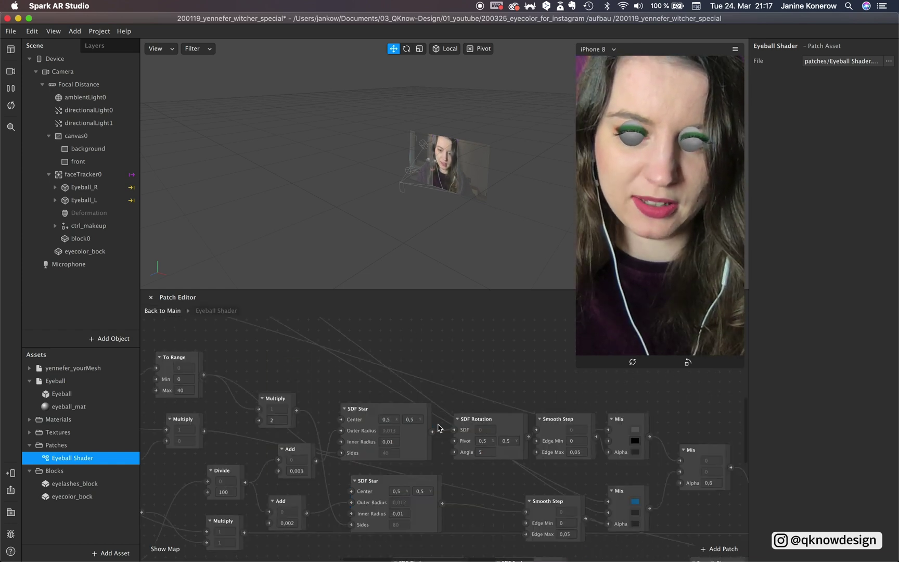
scroll(440, 426, up, 5)
scroll(439, 427, up, 3)
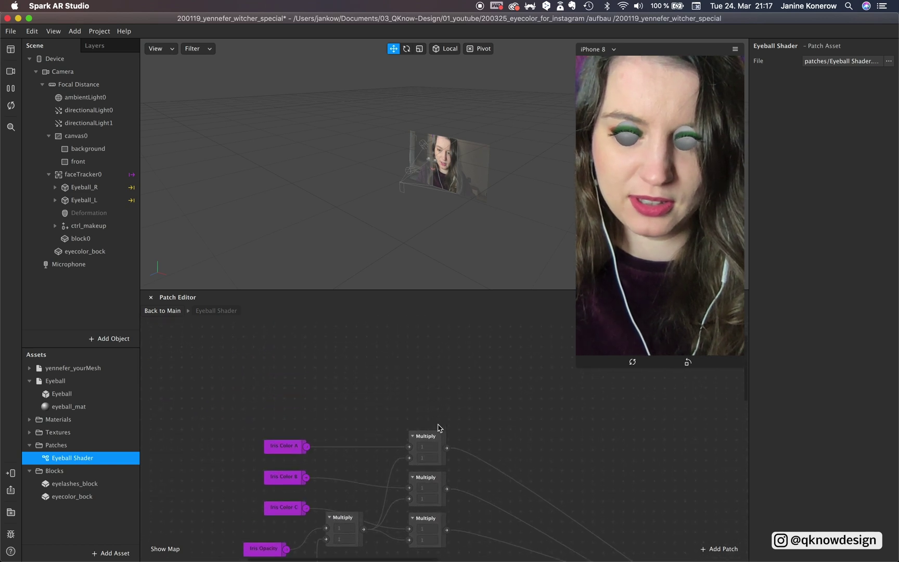
scroll(440, 428, right, 10)
scroll(440, 428, up, 3)
scroll(440, 428, right, 15)
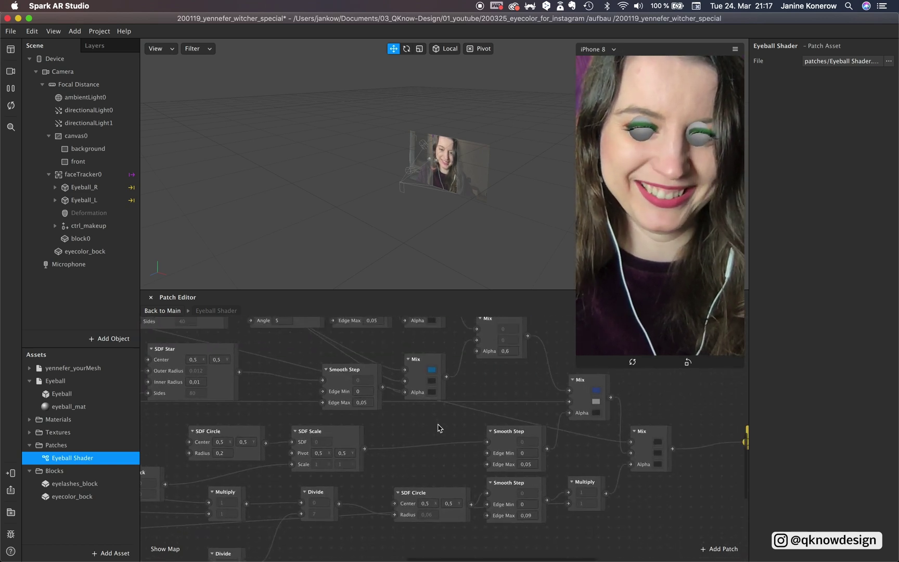
scroll(439, 427, down, 3)
scroll(439, 428, left, 12)
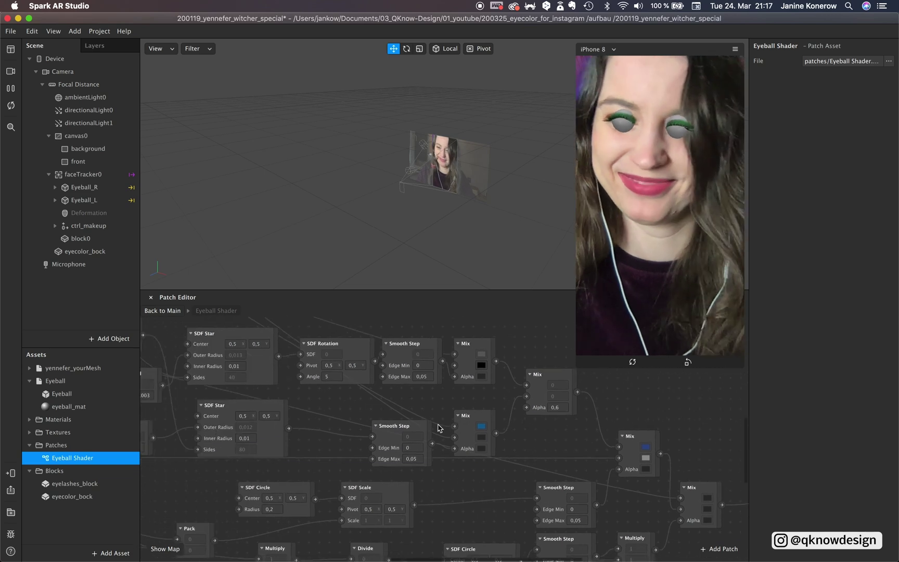
Wire eyecolor_bock's Iris Color A, B, C, Iris Folds and Iris Opacity into the Eyeball Shader
click(162, 312)
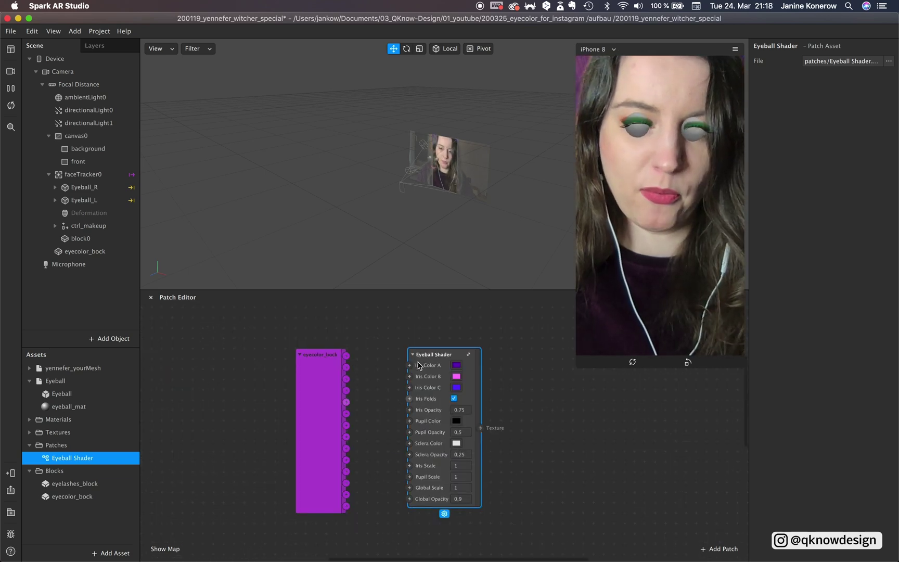
scroll(435, 473, right, 2)
scroll(434, 474, right, 3)
scroll(434, 474, down, 2)
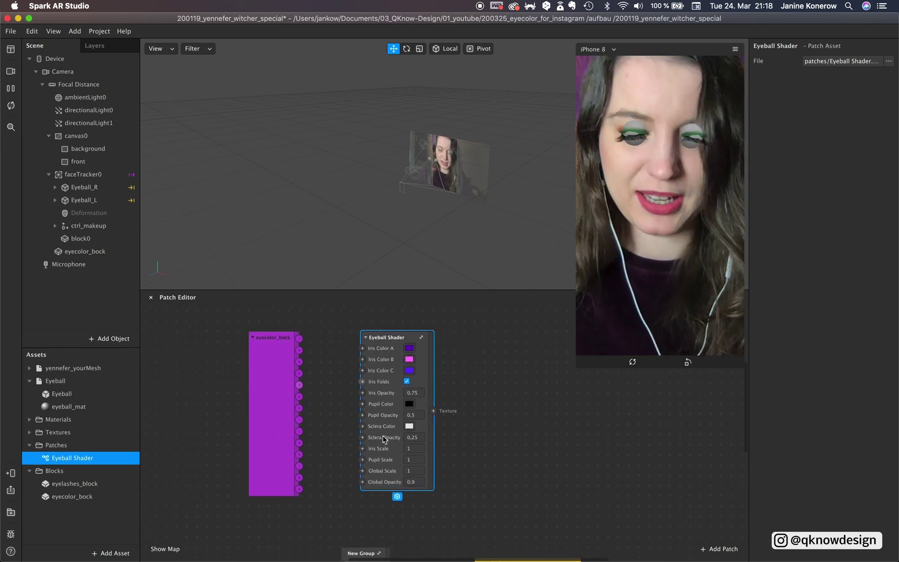
drag(299, 350, 363, 349)
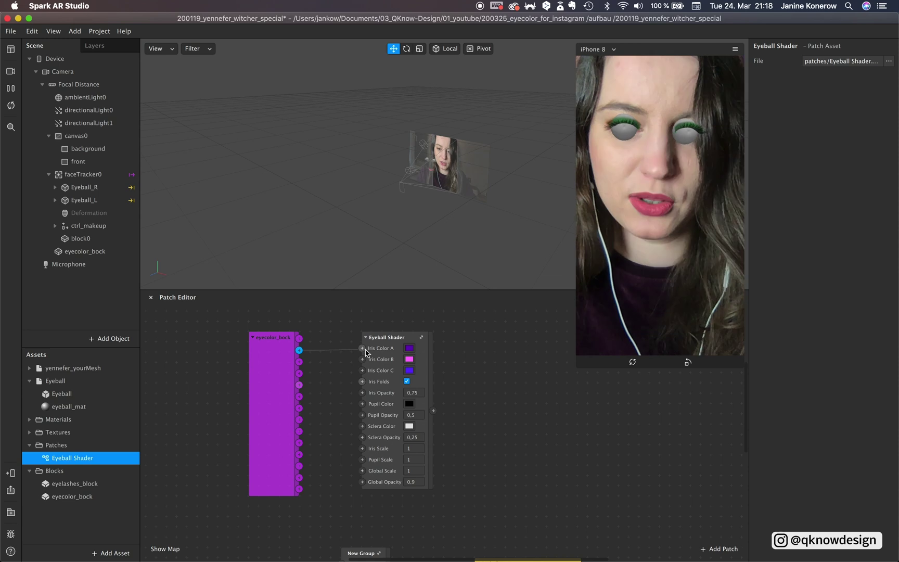
drag(300, 362, 363, 359)
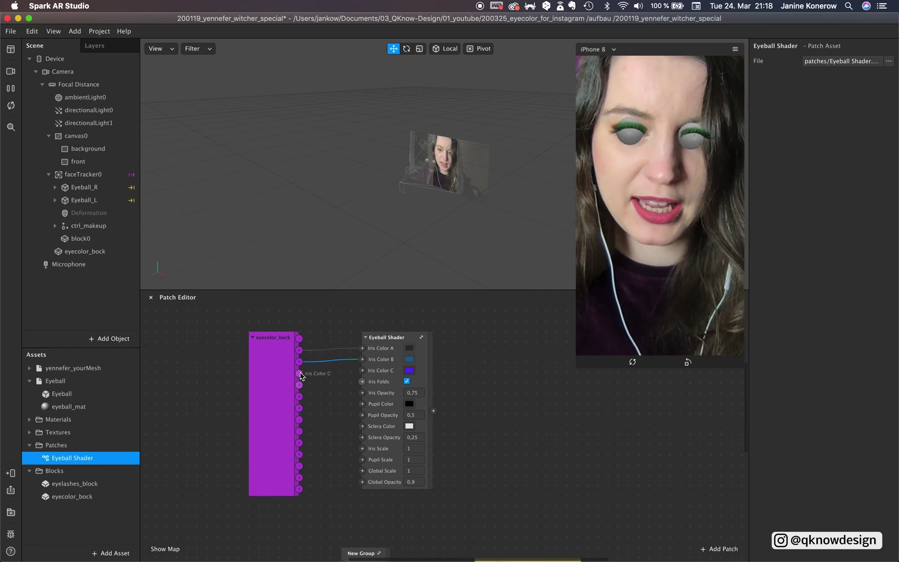
drag(299, 373, 363, 371)
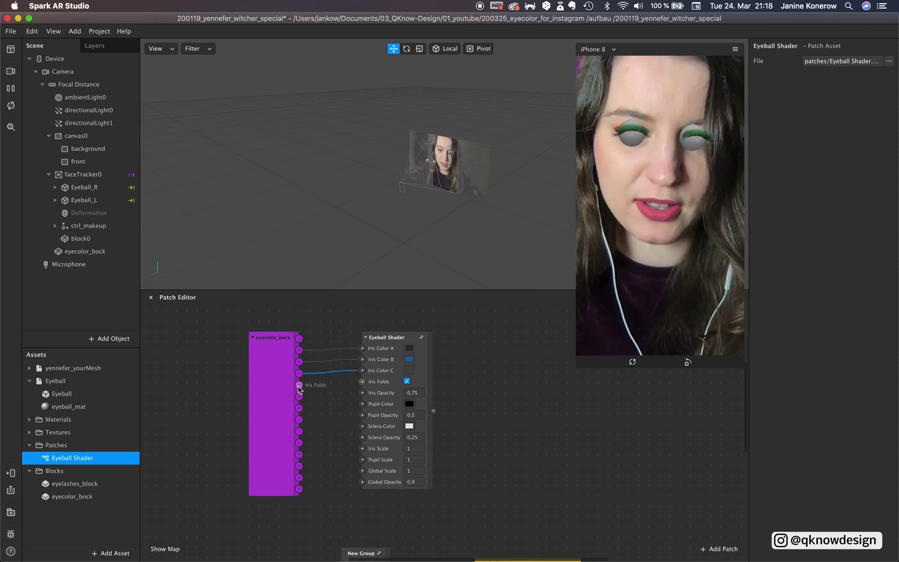
drag(300, 389, 363, 384)
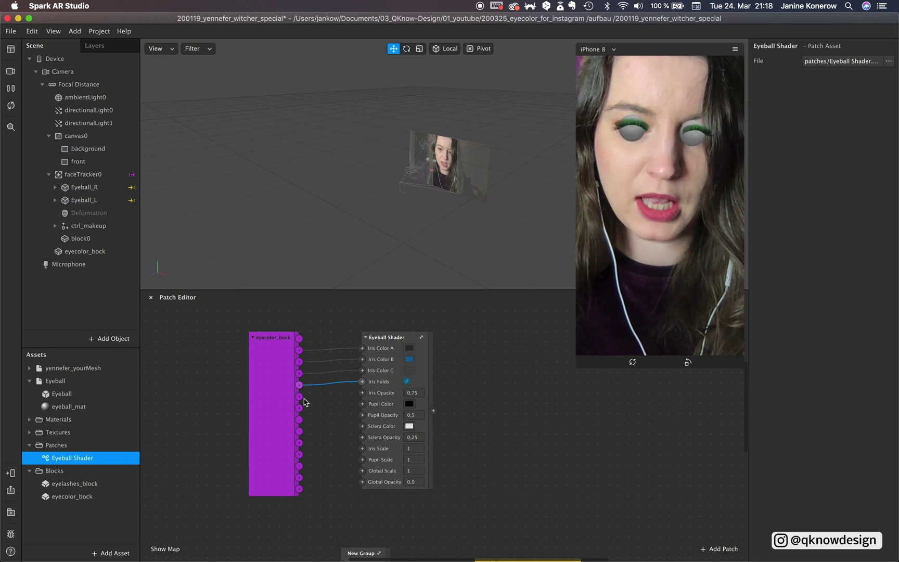
drag(300, 397, 362, 393)
Wire Pupil Color, Pupil Opacity, Sclera Color, Sclera Opacity and Global Scale into the shader
drag(300, 411, 363, 405)
drag(300, 420, 363, 417)
drag(299, 430, 363, 437)
drag(299, 454, 363, 460)
drag(299, 478, 363, 482)
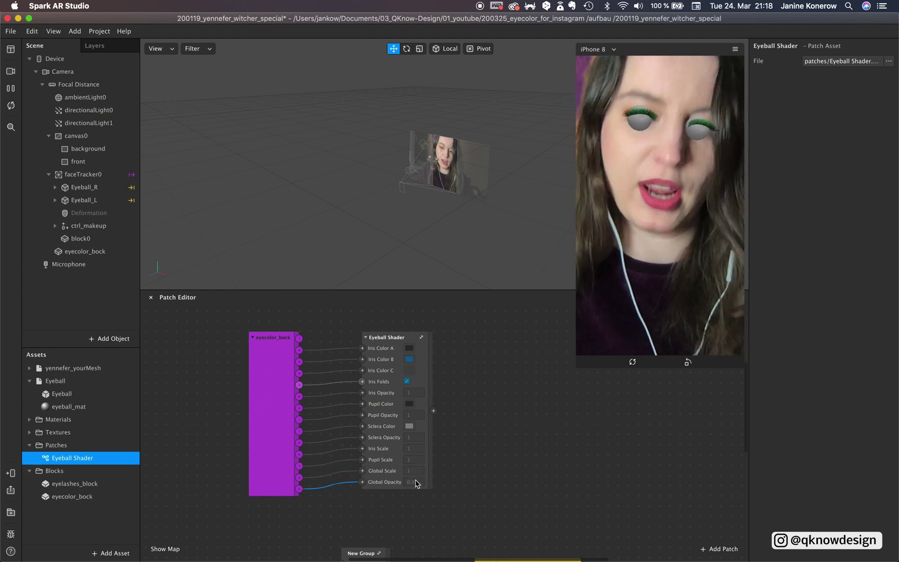
scroll(420, 481, right, 3)
scroll(420, 482, up, 2)
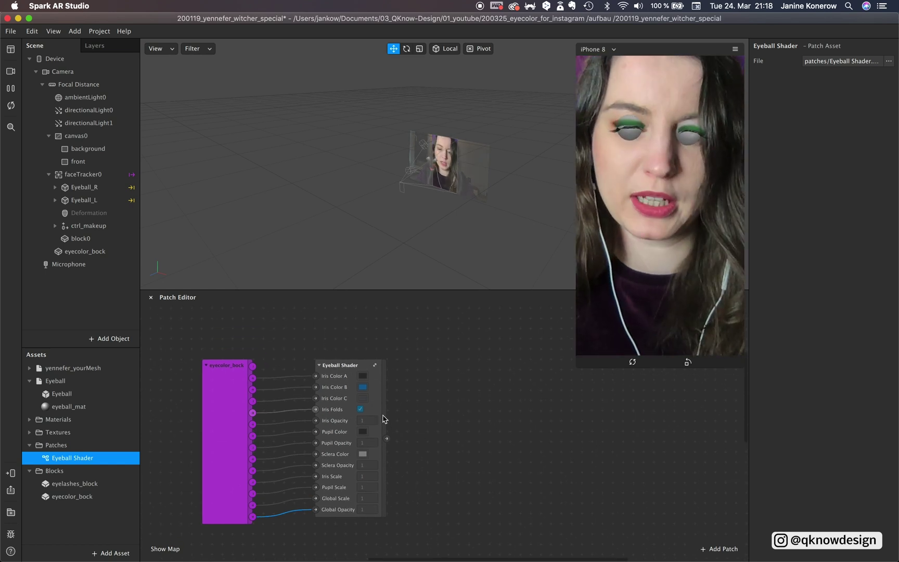
click(379, 394)
scroll(452, 466, down, 2)
scroll(452, 466, right, 2)
scroll(452, 466, down, 1)
scroll(451, 465, right, 1)
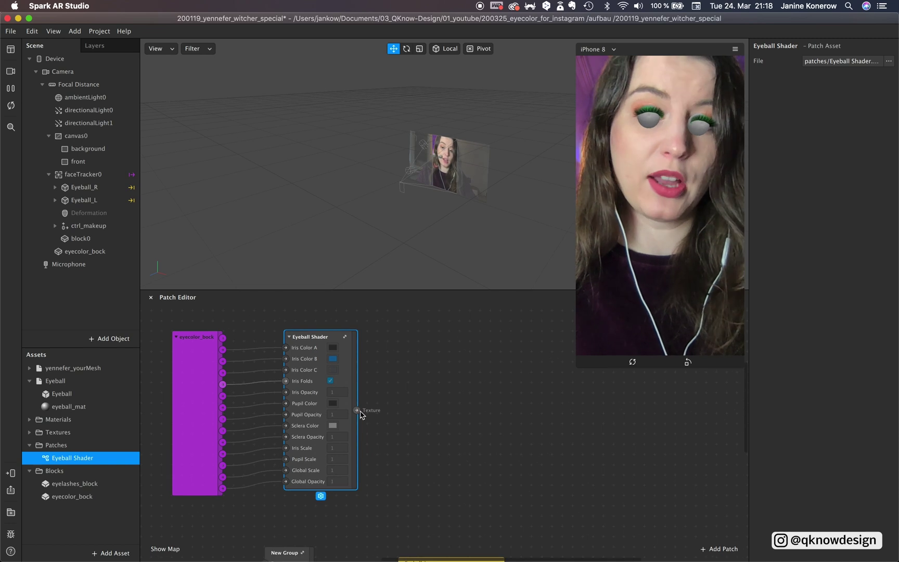
scroll(432, 436, down, 5)
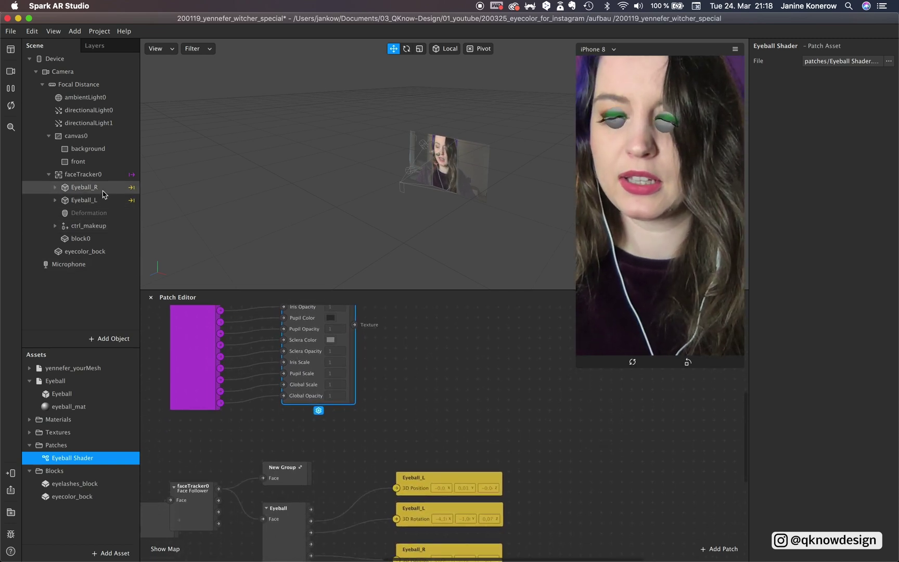
Create an eyeball_mat texture patch and wire the Eyeball Shader Texture into Base Color Texture
click(81, 407)
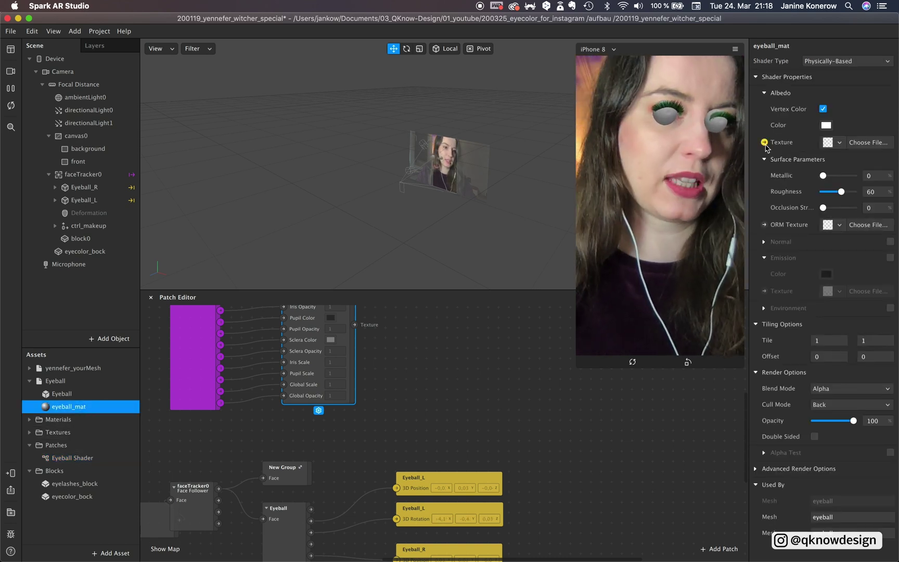
click(765, 142)
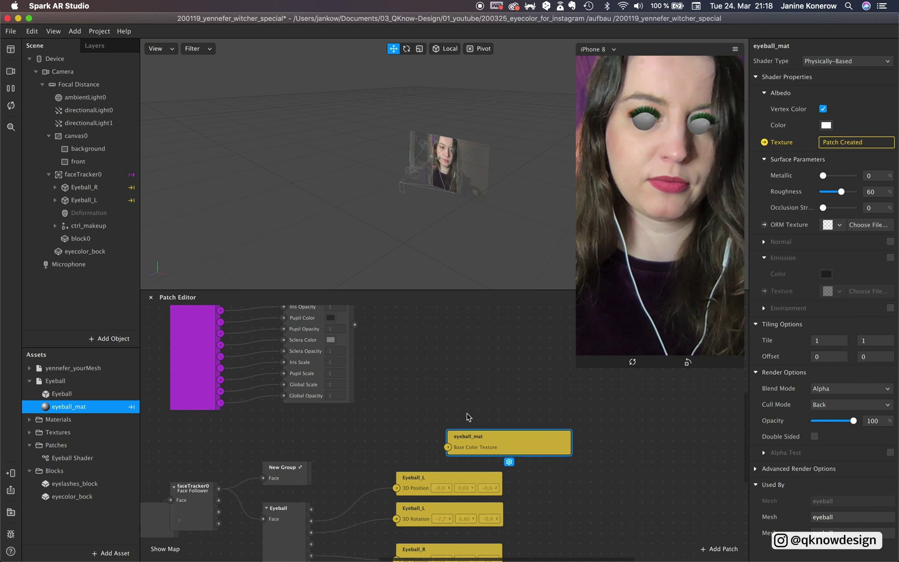
drag(468, 444, 424, 352)
scroll(449, 338, up, 2)
drag(354, 350, 407, 353)
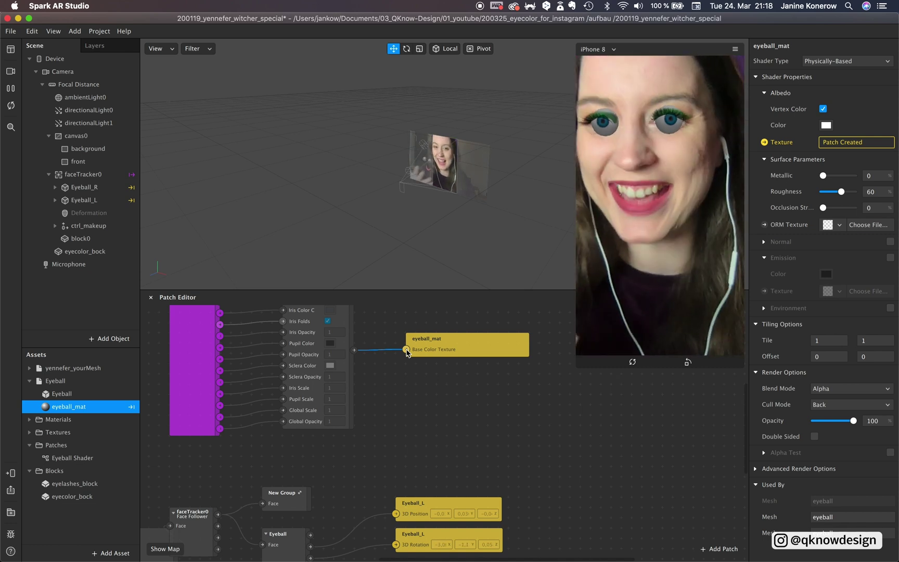
Select the eyeball_mat, Eyeball Shader and eyecolor_bock nodes together
scroll(383, 354, up, 3)
scroll(383, 354, left, 2)
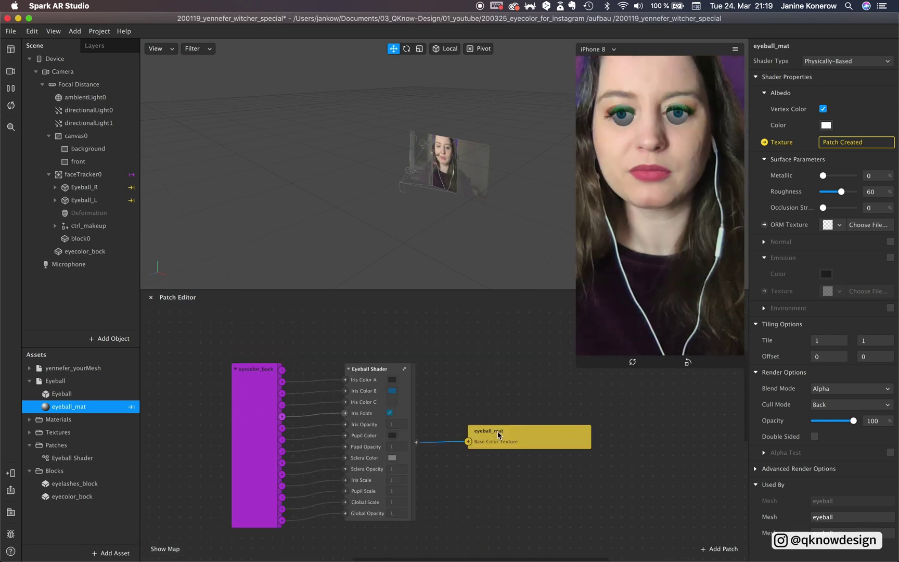
click(499, 433)
shift+click(412, 396)
shift+click(259, 420)
scroll(258, 421, down, 5)
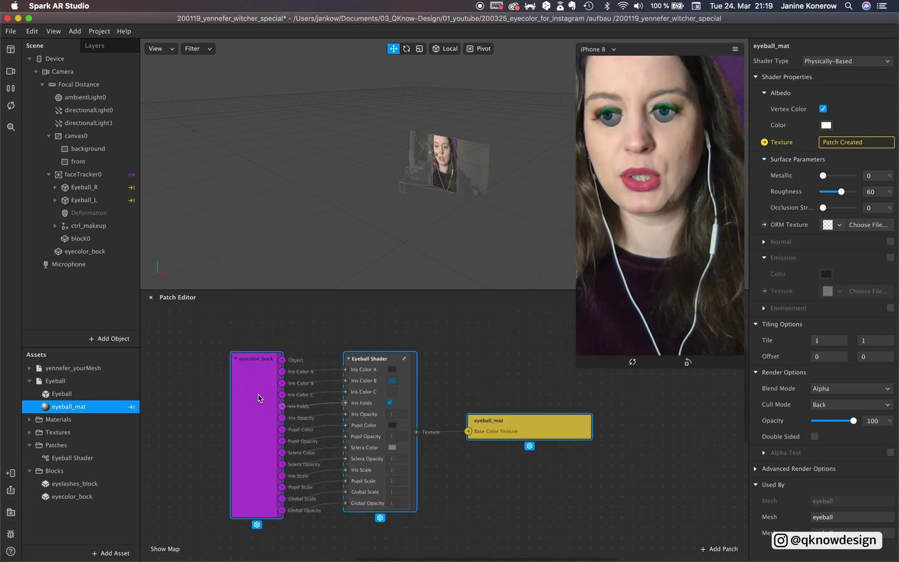
scroll(316, 489, left, 2)
scroll(316, 489, up, 3)
scroll(316, 490, left, 1)
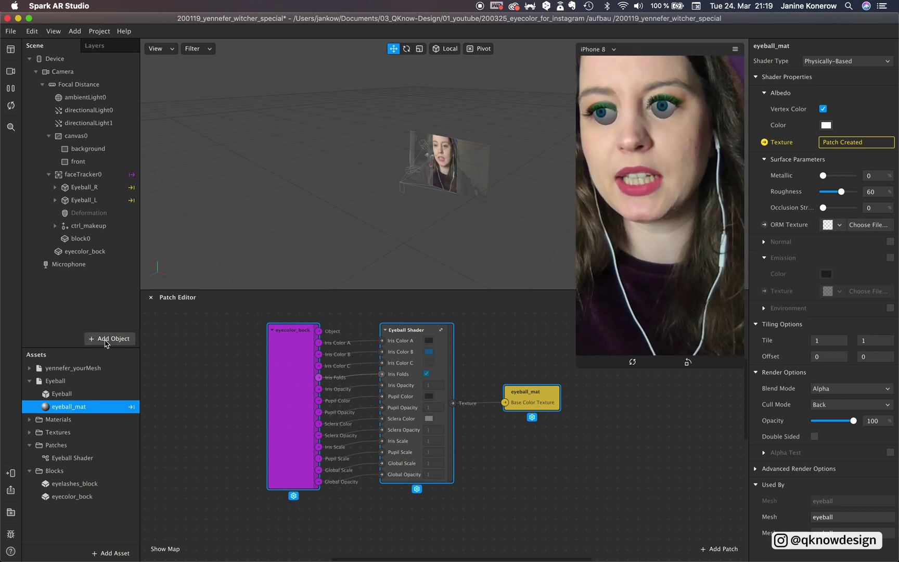
Insert a Face Mesh, rename it occluder_mesh, and nest it under faceTracker0
click(89, 176)
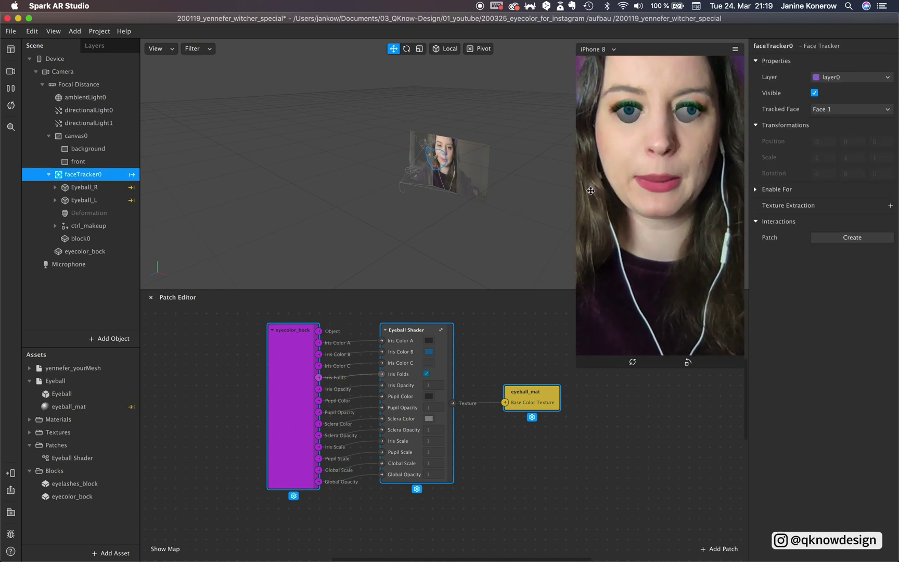
click(109, 338)
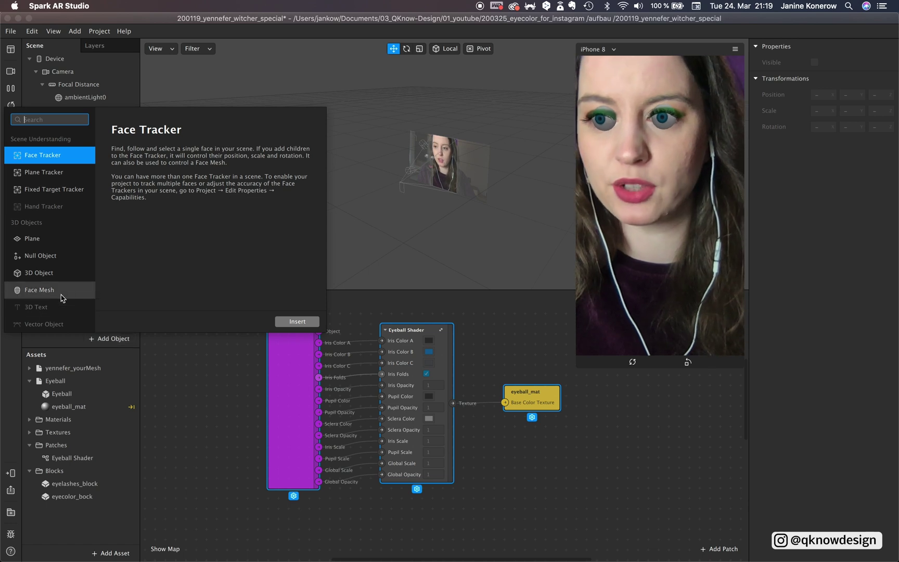
click(39, 289)
click(297, 321)
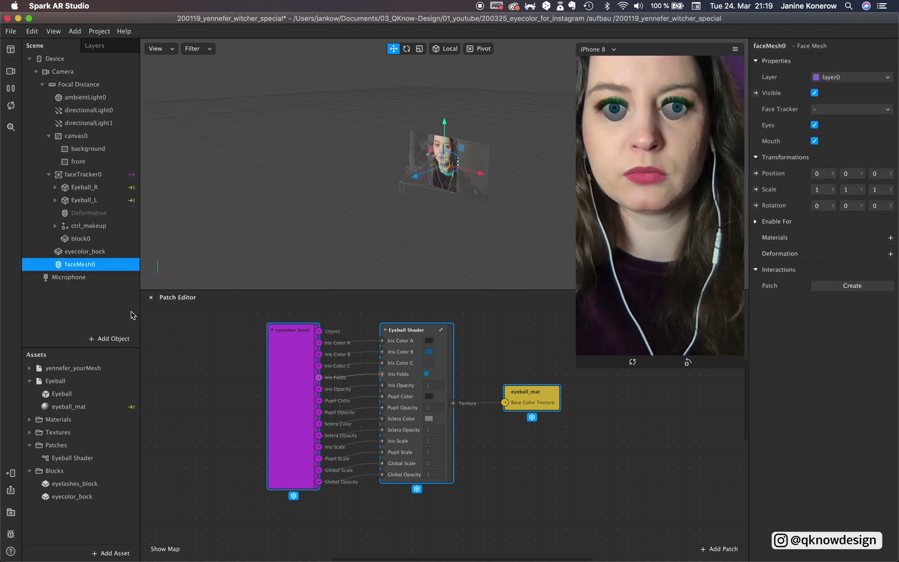
double_click(91, 265)
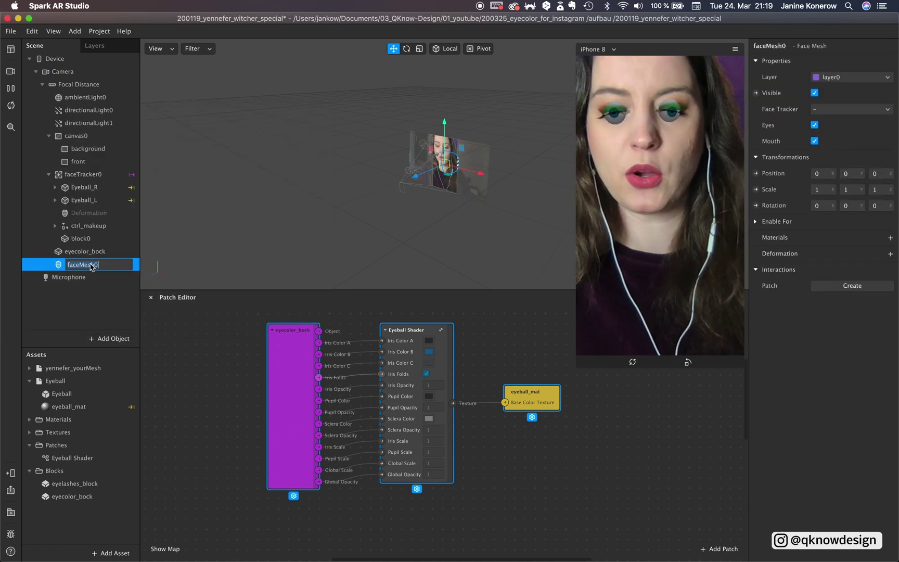
text(occluder)
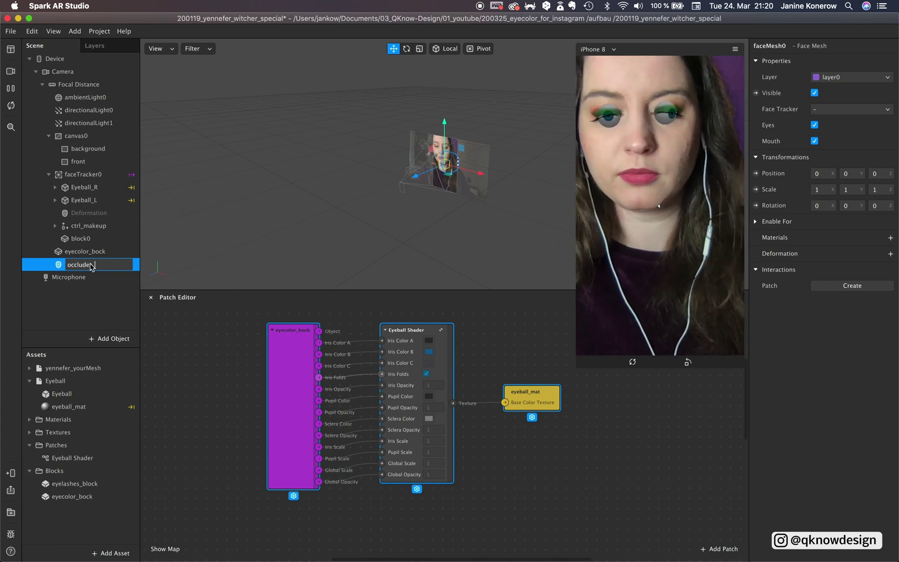
text(_mes)
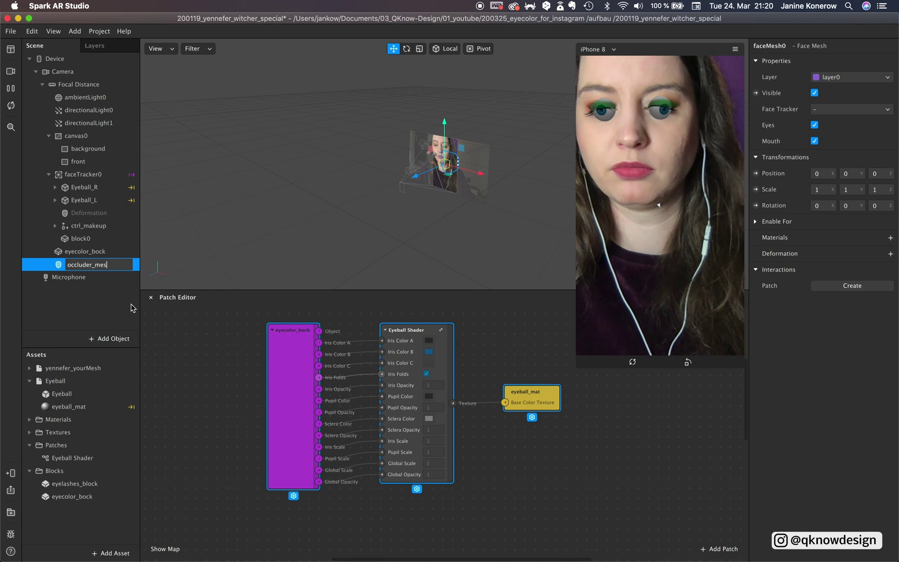
text(h)
click(119, 309)
drag(100, 268, 94, 182)
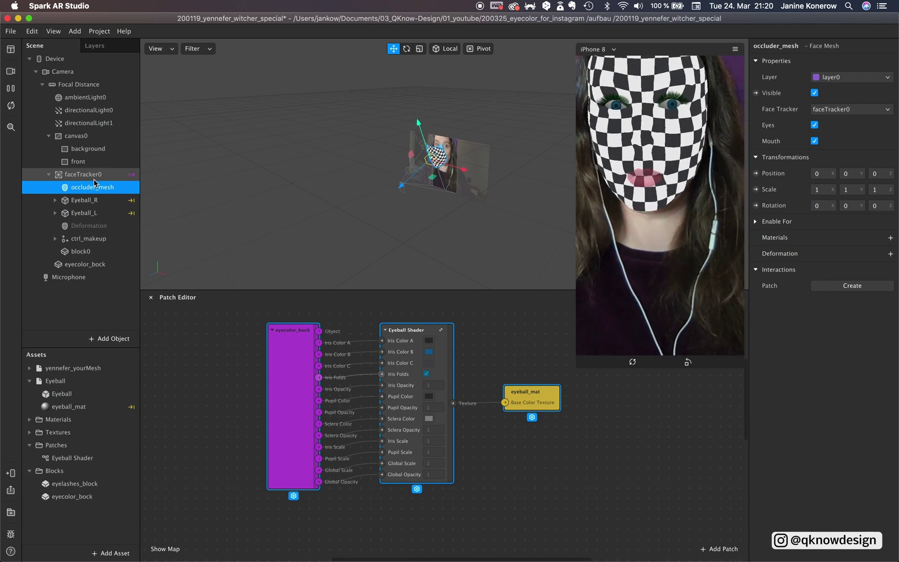
Create a new material for the face mesh and rename it occluder_mat
click(890, 239)
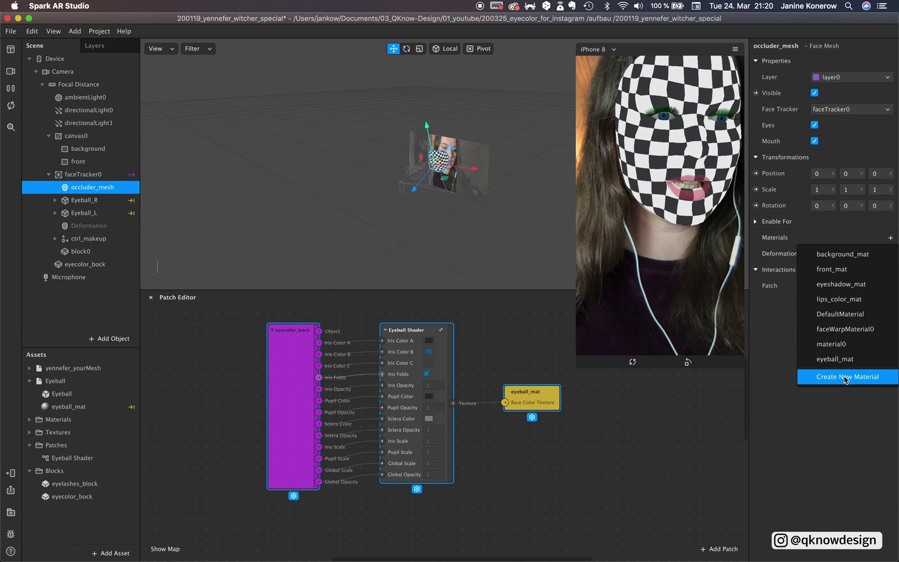
click(846, 377)
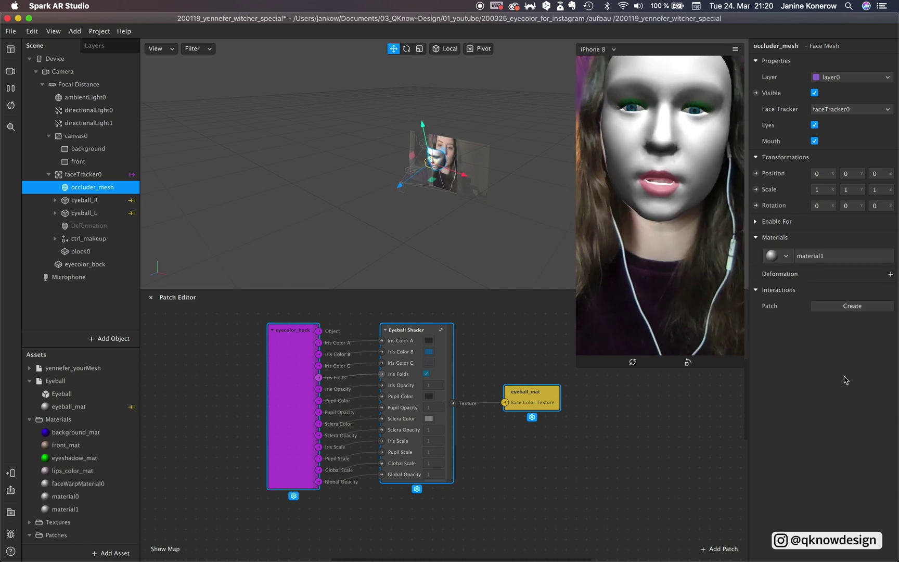
click(85, 514)
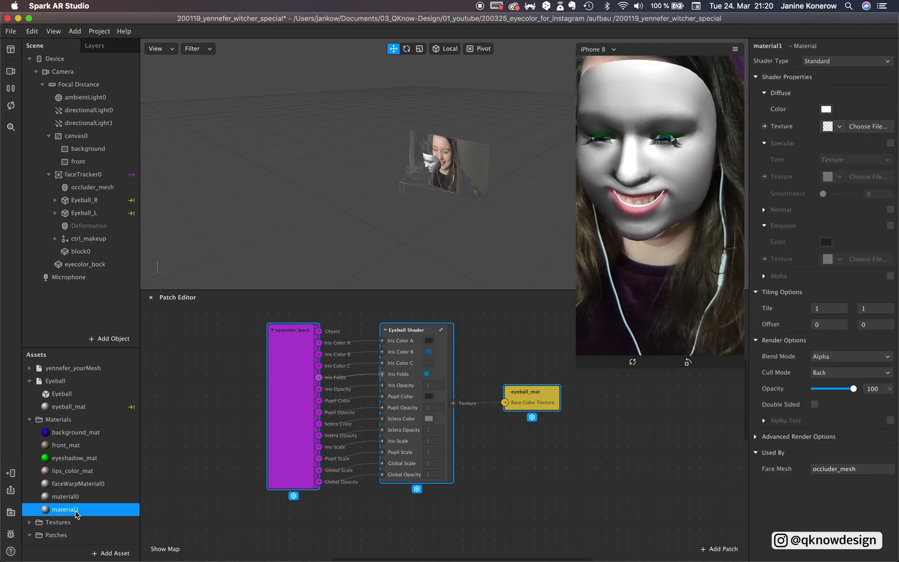
double_click(75, 513)
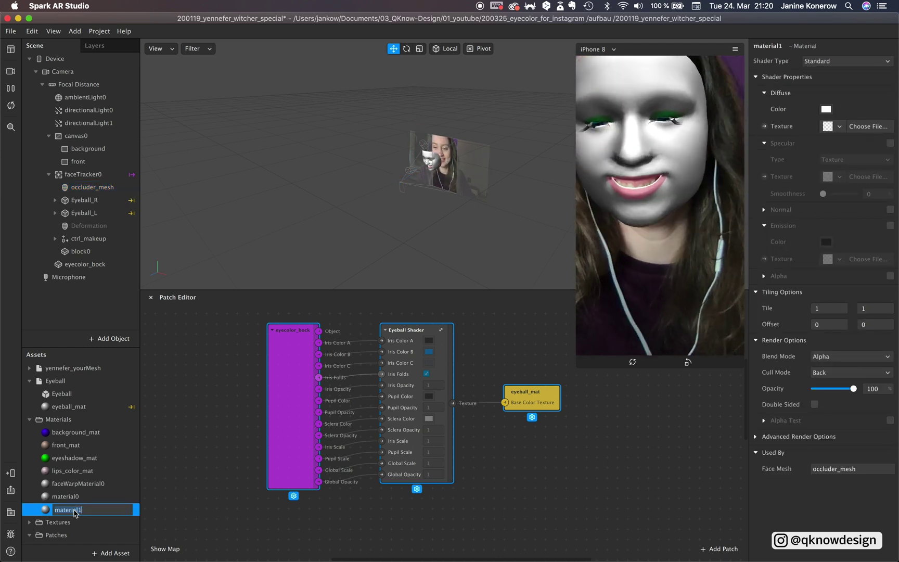
text(occluder_)
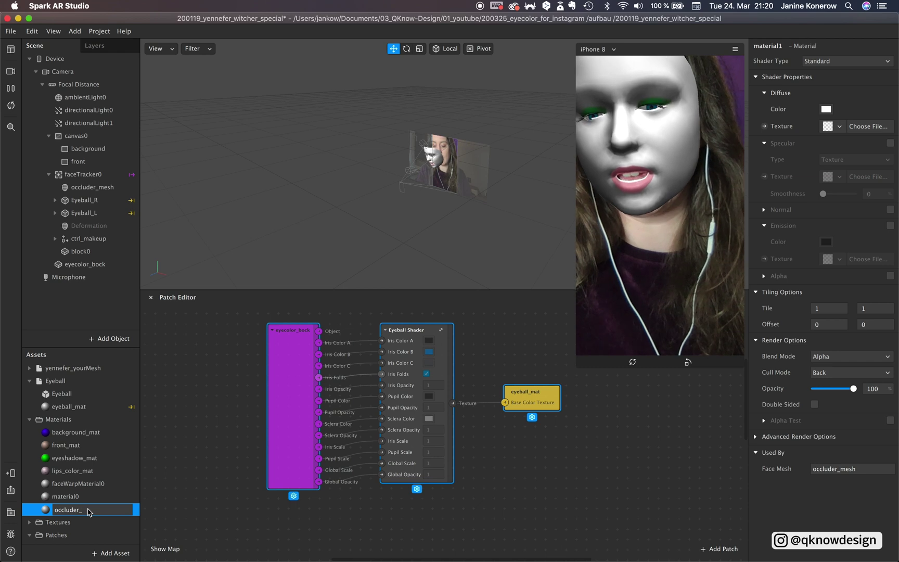
text(mat)
key(Return)
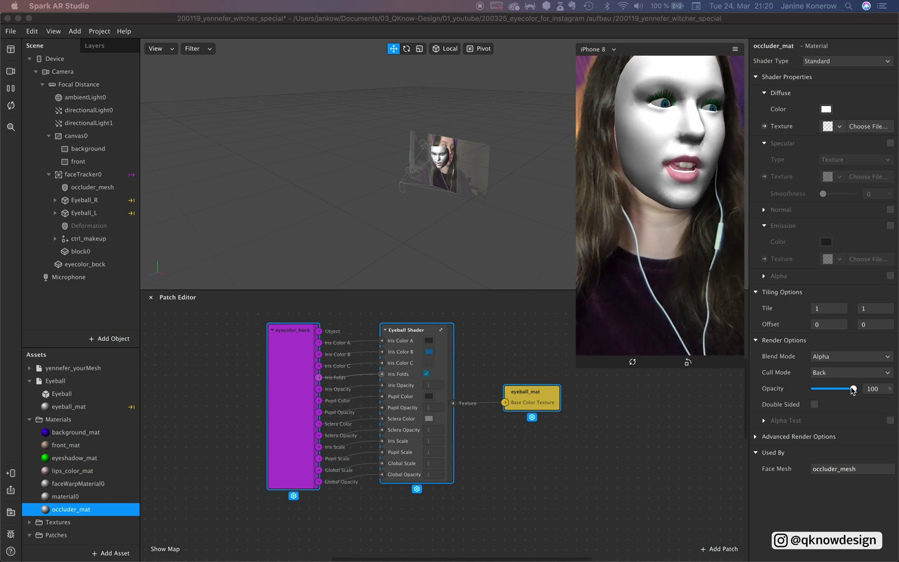
Turn on Write to Depth in Advanced Render Options and set Opacity to 0
click(755, 437)
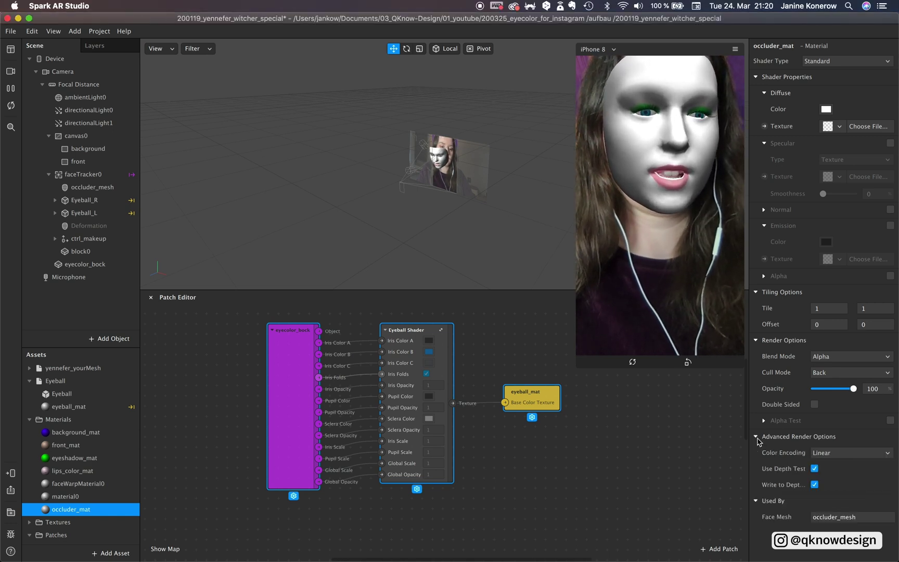
click(815, 485)
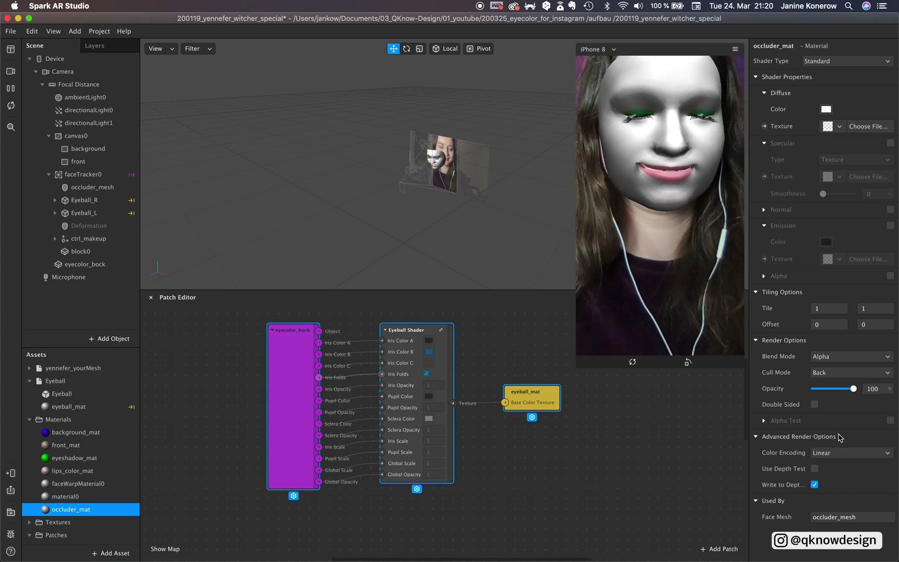
drag(854, 389, 798, 392)
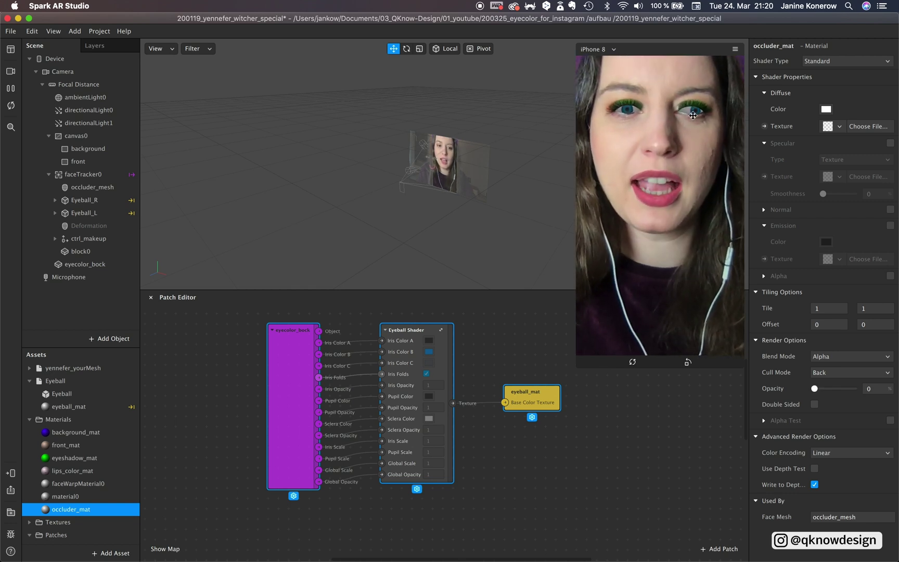
Scroll the Patch Editor to show the faceTracker0 and Eyeball nodes
scroll(612, 411, down, 10)
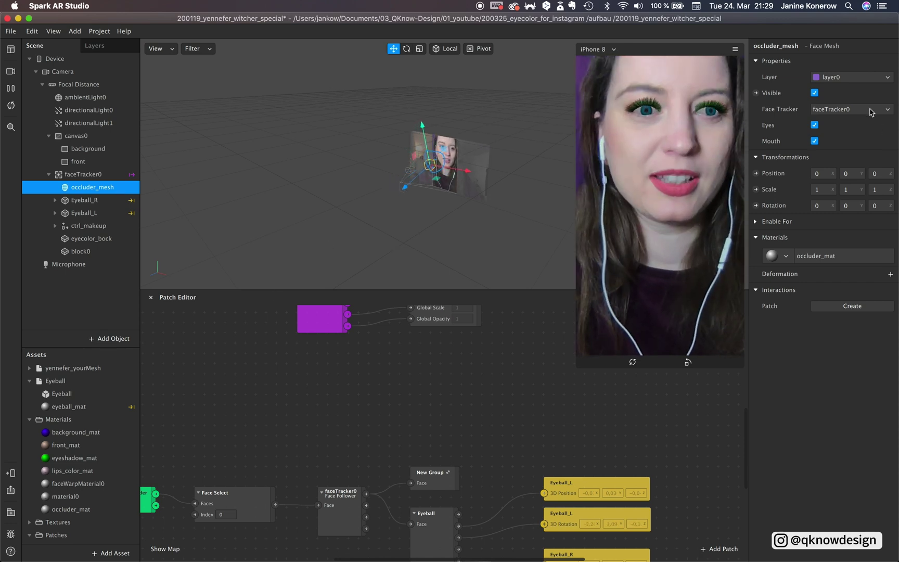
Add a Vector 3 Value patch and wire it into occluder_mesh's 3D Position
click(757, 177)
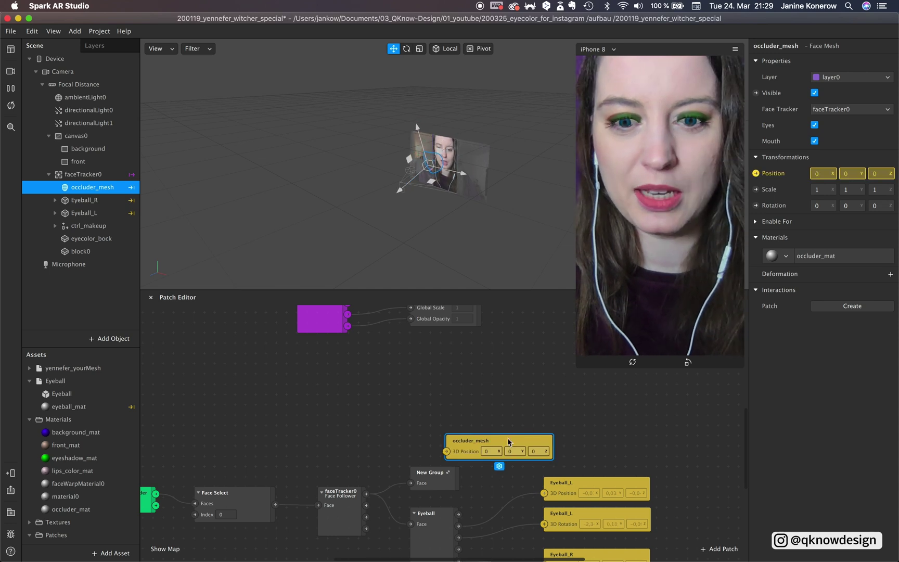
drag(482, 444, 442, 384)
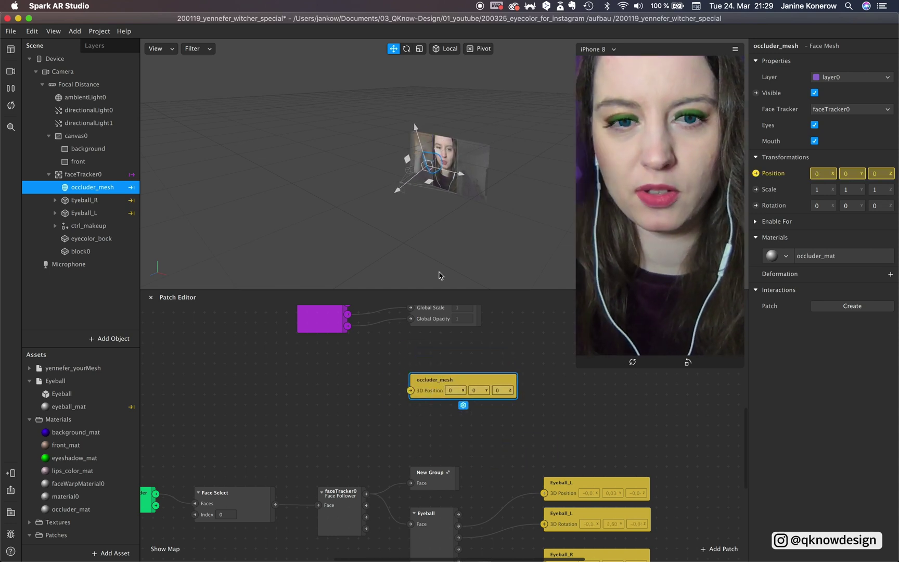
right_click(324, 398)
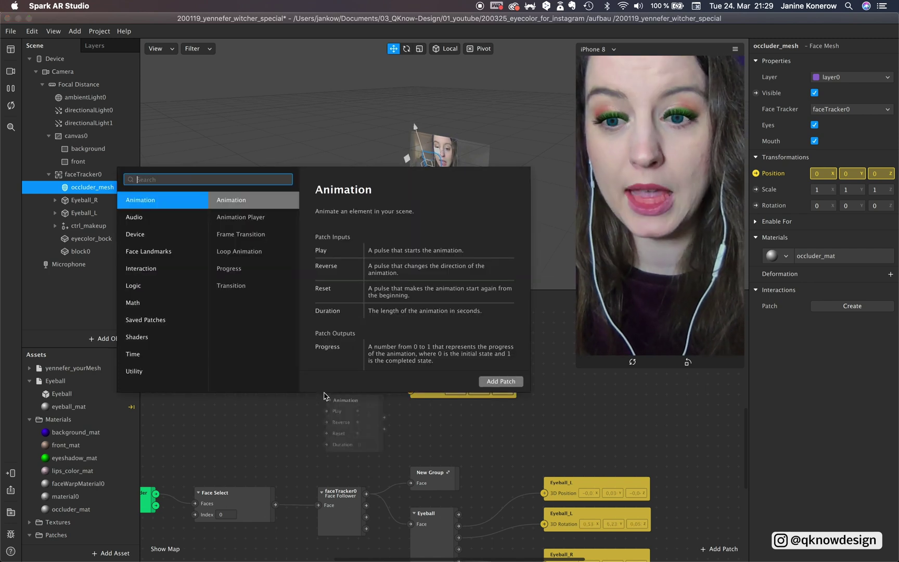
text(val)
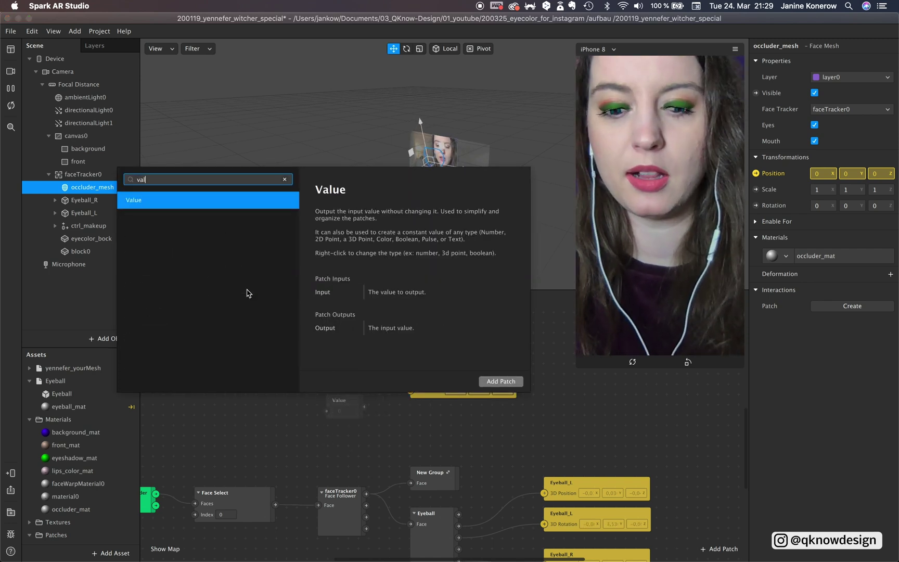
key(Return)
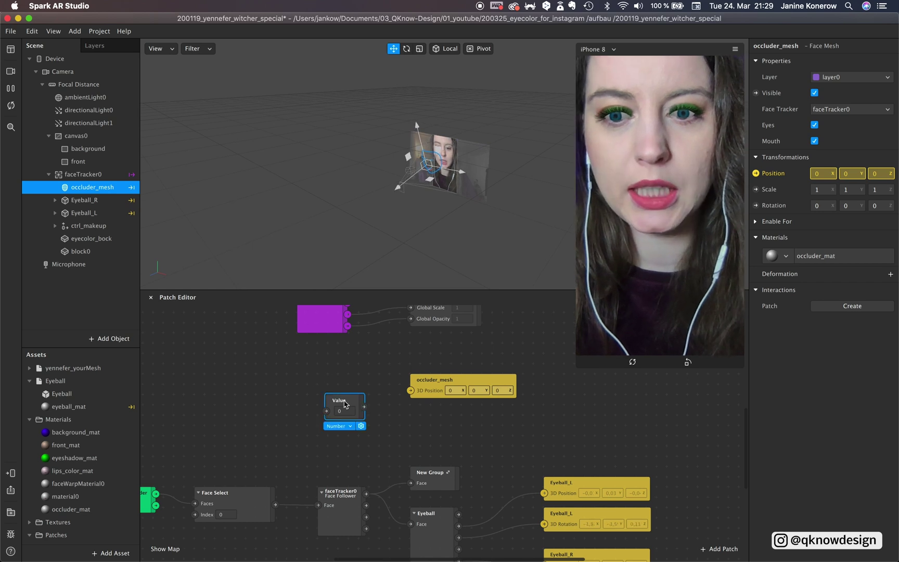
drag(346, 405, 318, 376)
click(317, 395)
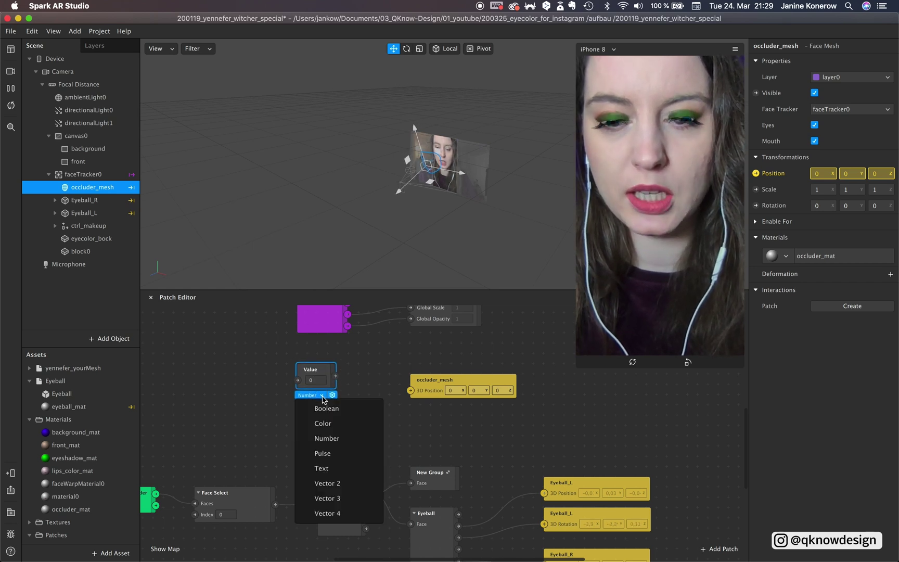
click(346, 500)
drag(382, 376, 411, 390)
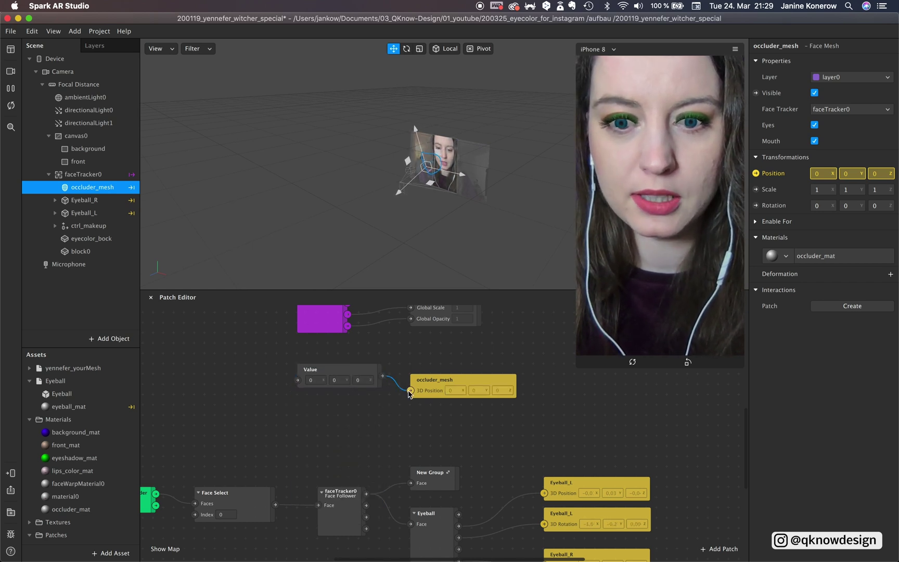
Enter the Value patch offsets X 0, Y 0.001, Z 0.002
click(359, 375)
drag(359, 374, 348, 385)
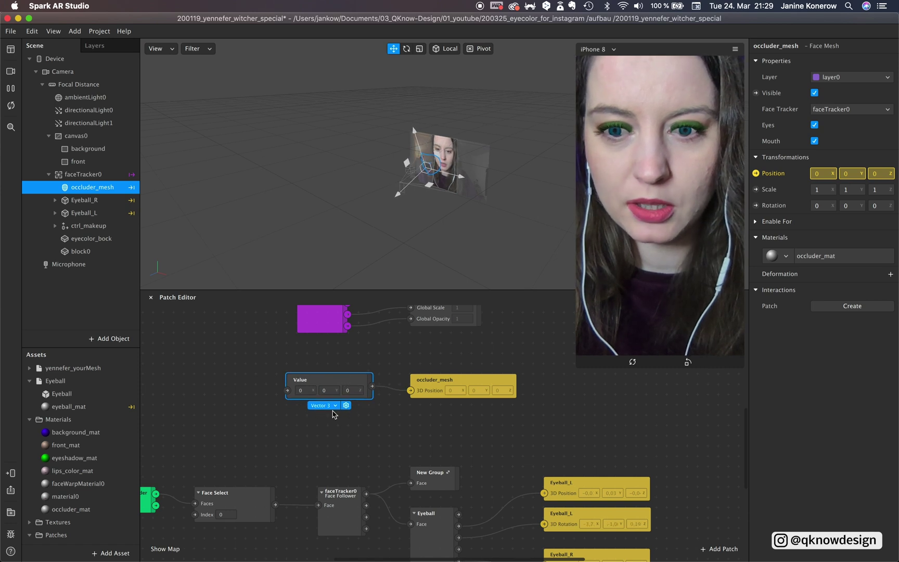
click(330, 389)
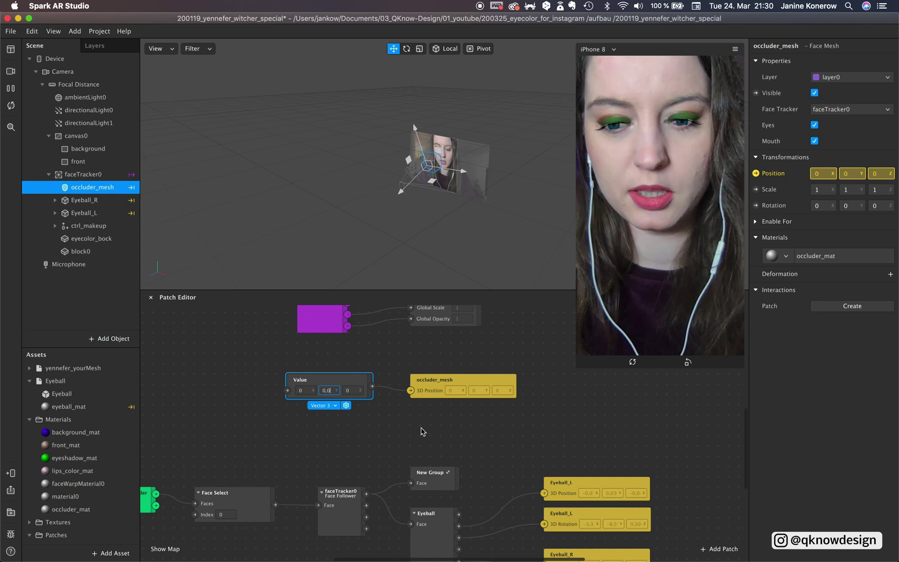
text(0,000)
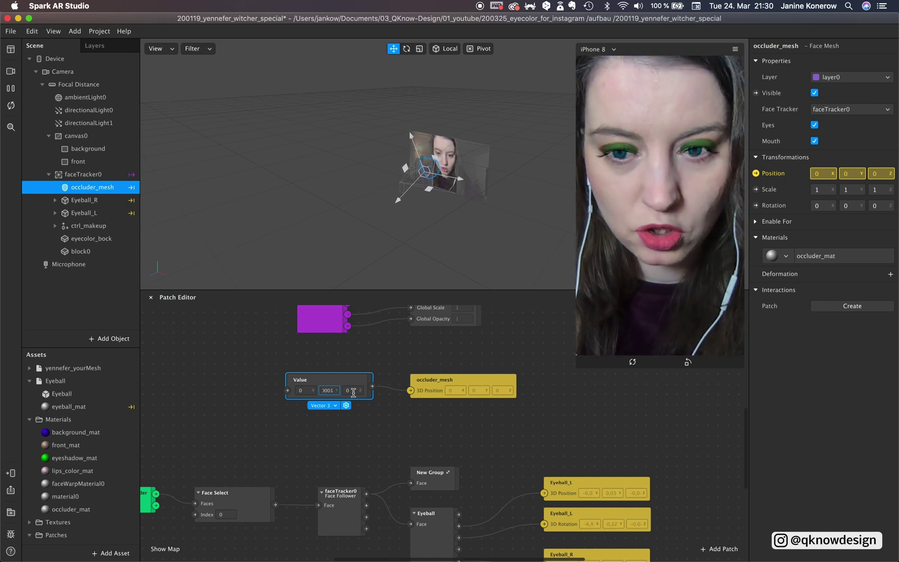
text(1)
click(353, 390)
text(0,0002)
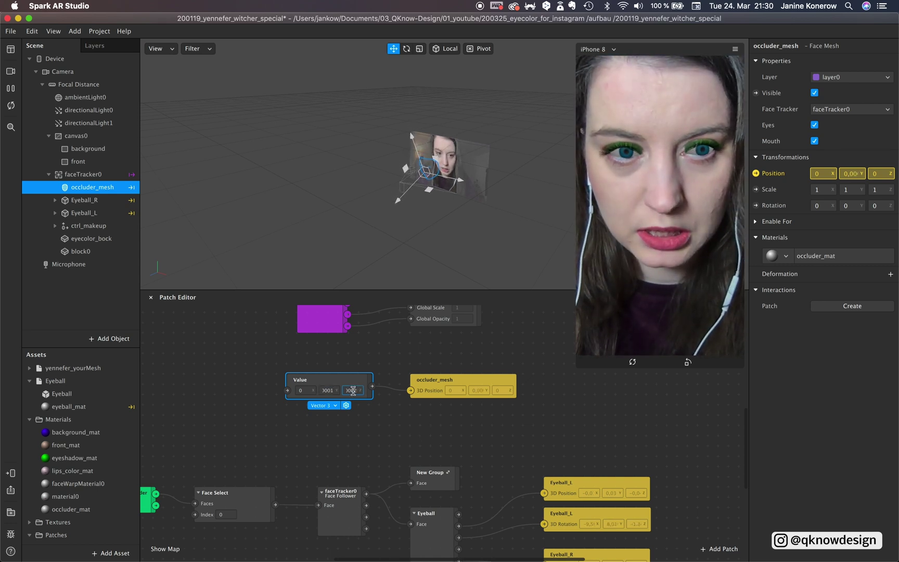
click(305, 390)
text(0,0001)
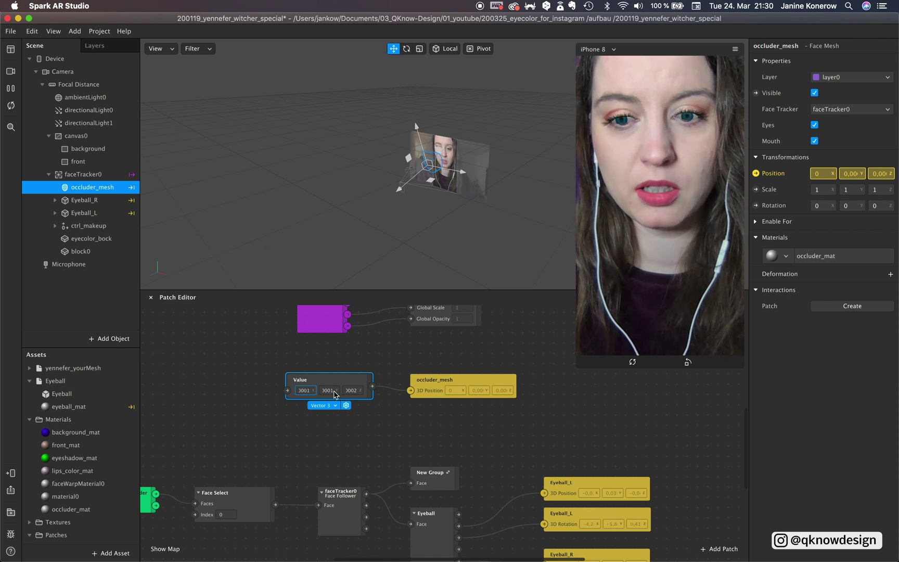
click(329, 390)
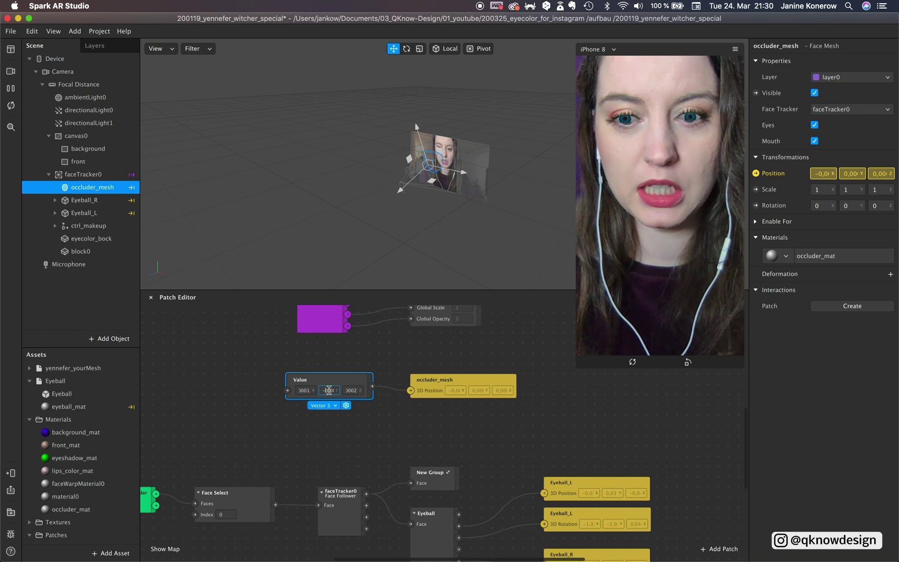
click(302, 391)
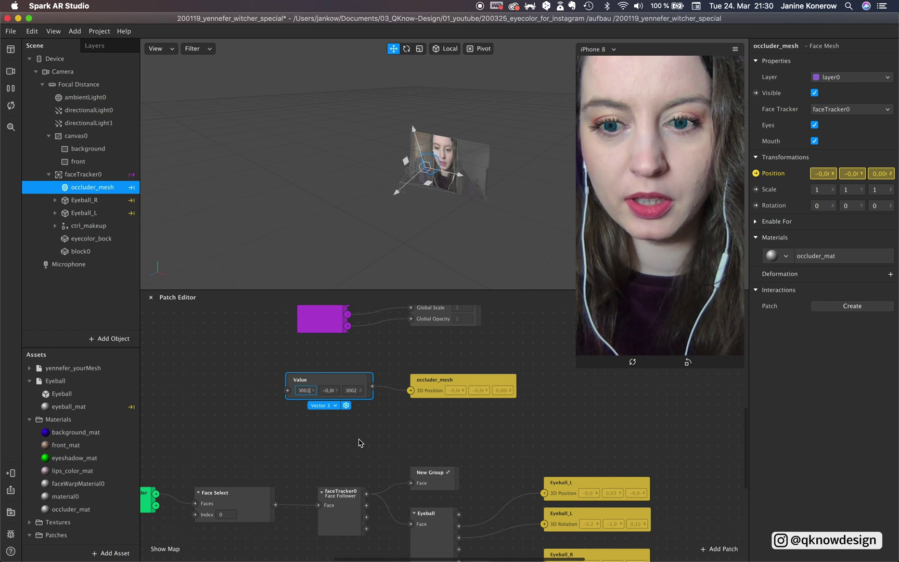
text(0)
click(330, 390)
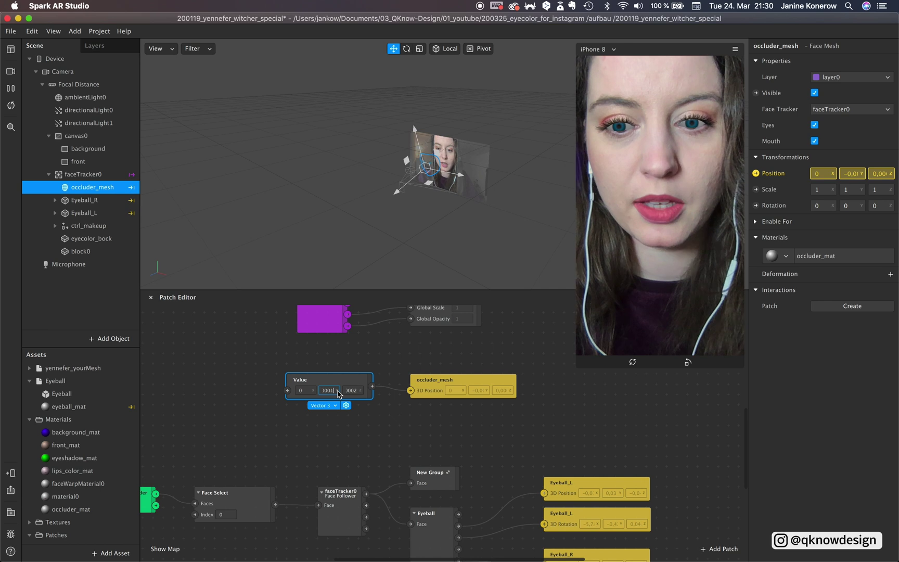
key(BackSpace)
text(2)
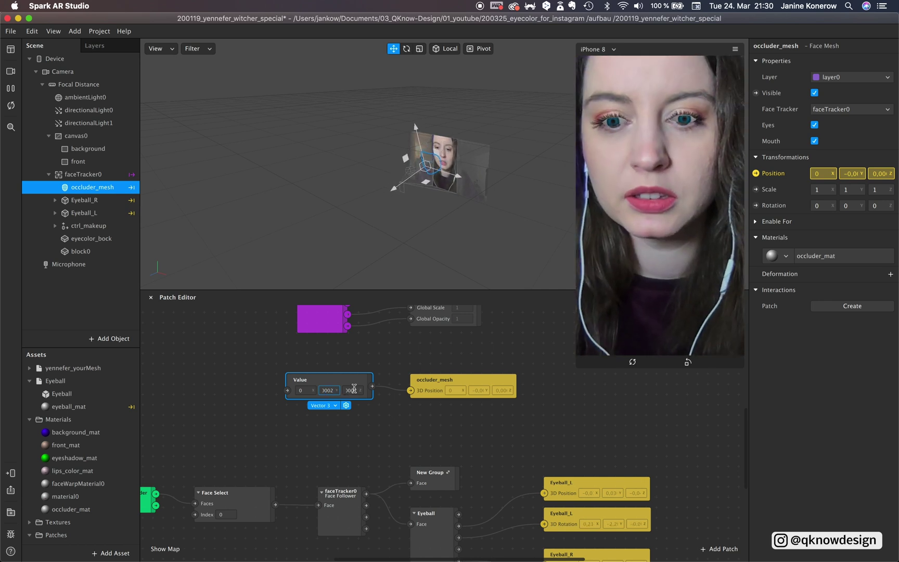
click(354, 390)
click(330, 390)
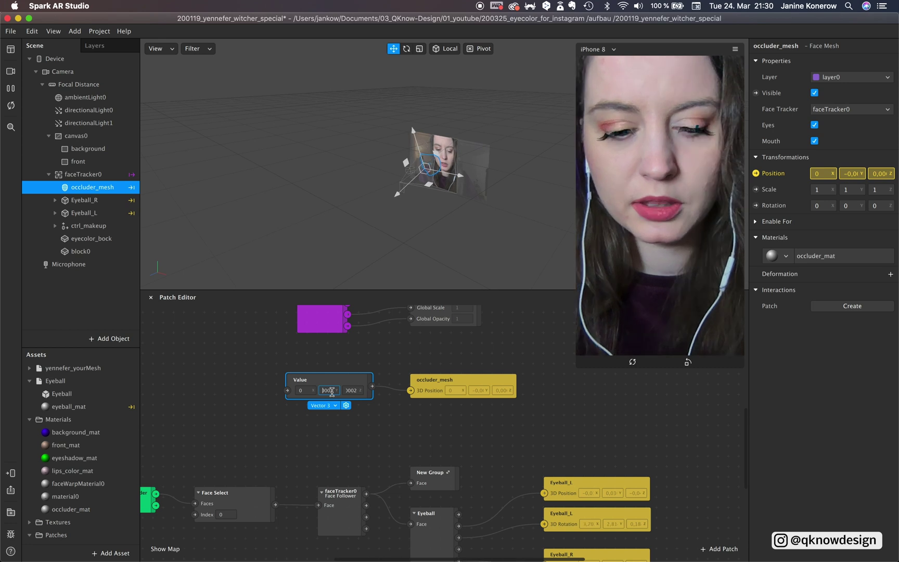
key(Return)
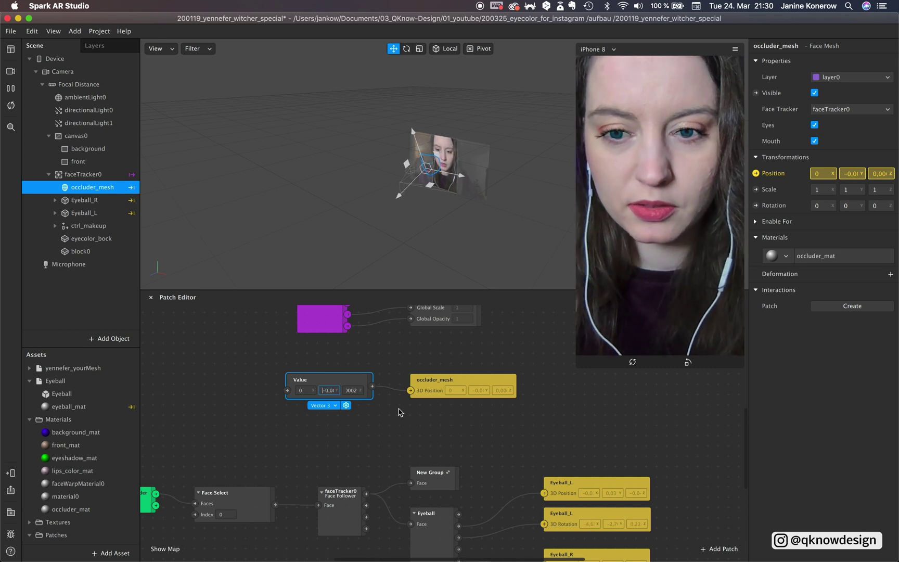
click(331, 390)
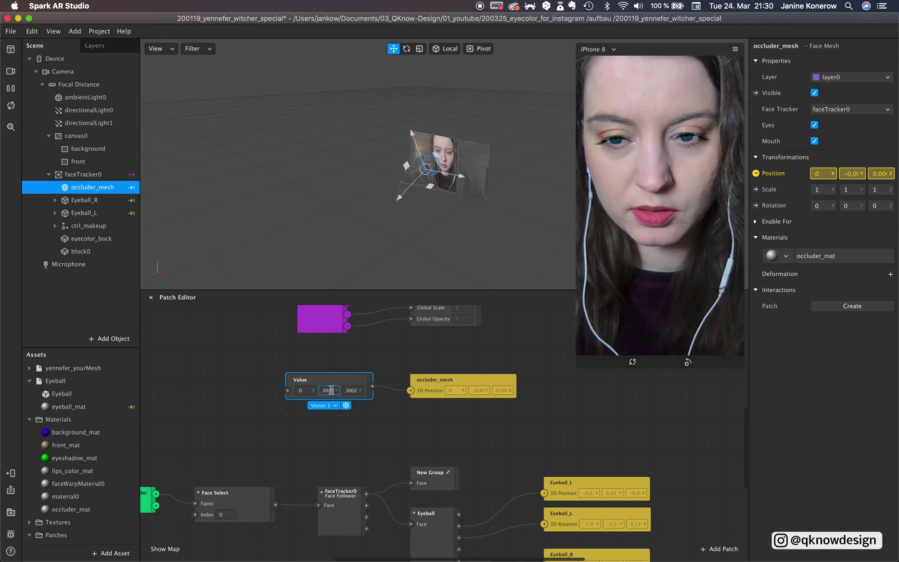
click(350, 390)
text(0)
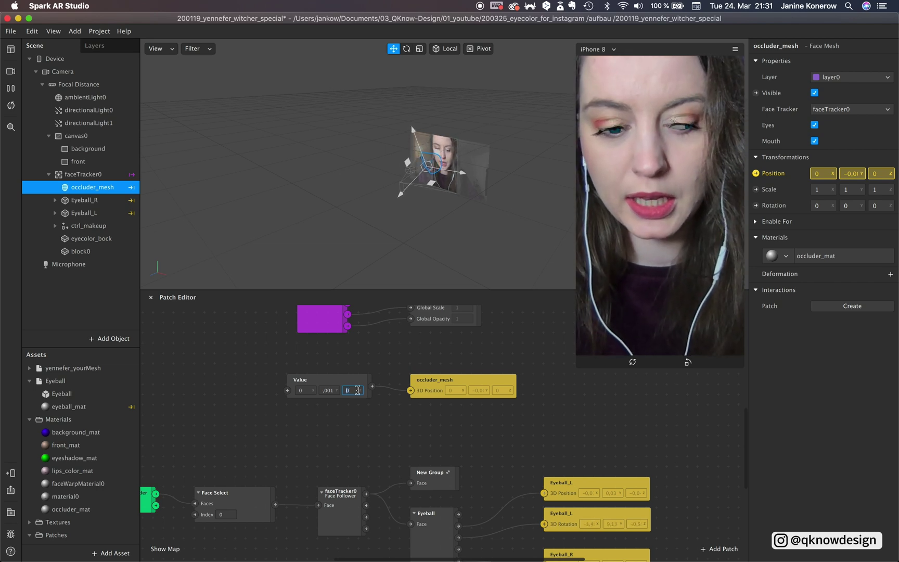
Give ctrl_makeup a 3D Position patch fed by occluder_mesh's Vector3 Value patch
text(,002)
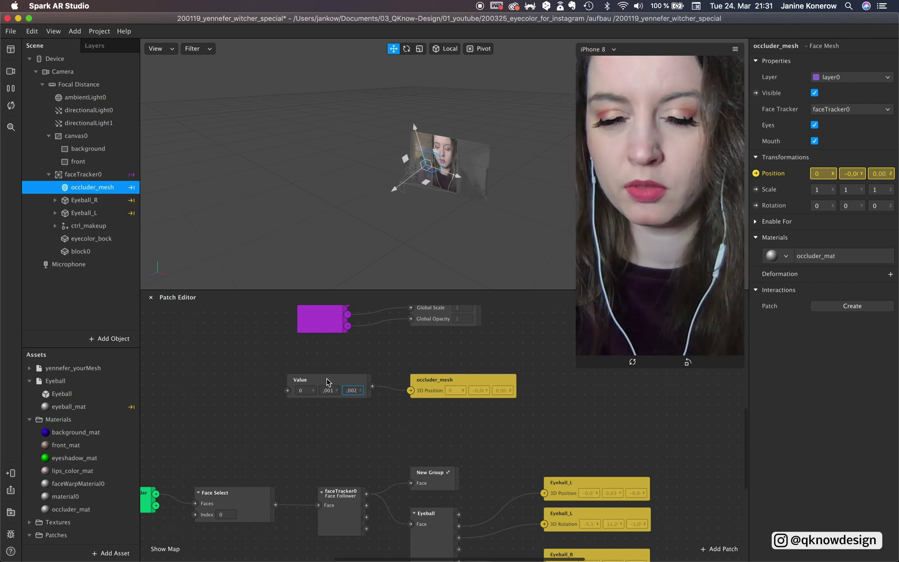
click(102, 226)
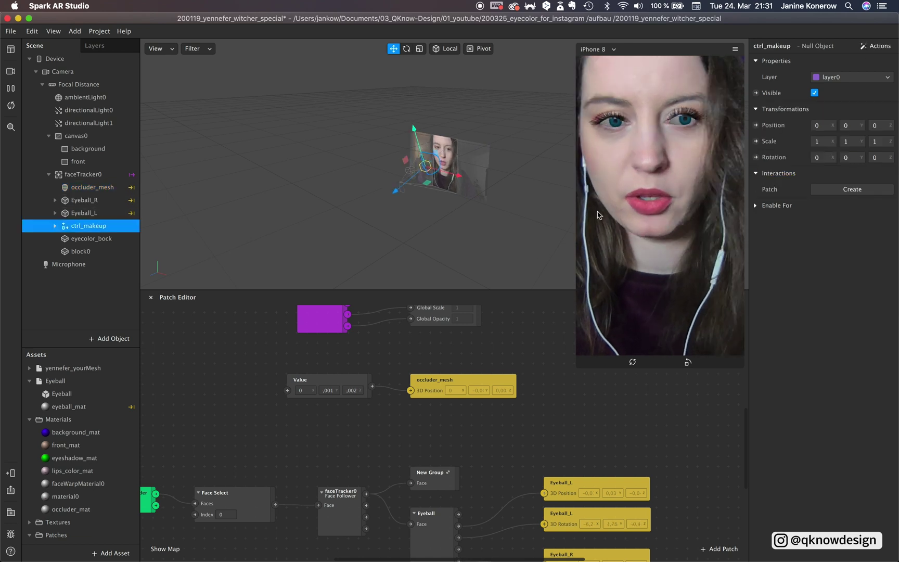
click(755, 125)
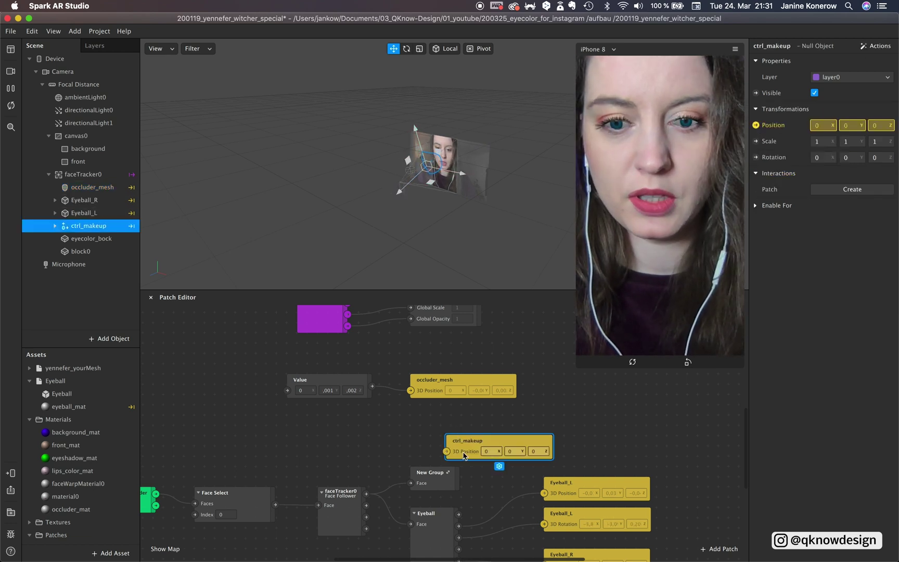
drag(465, 456, 428, 433)
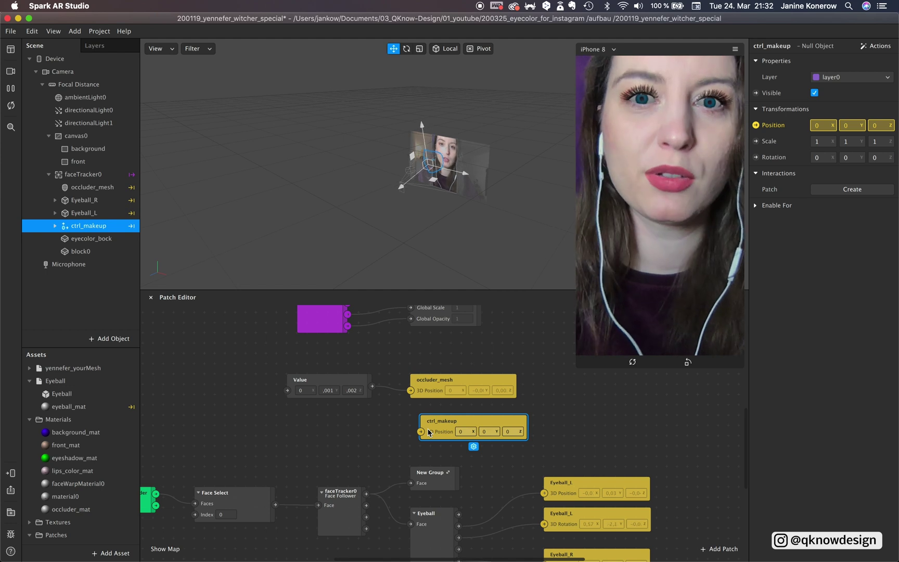
drag(428, 432, 428, 423)
drag(372, 386, 421, 422)
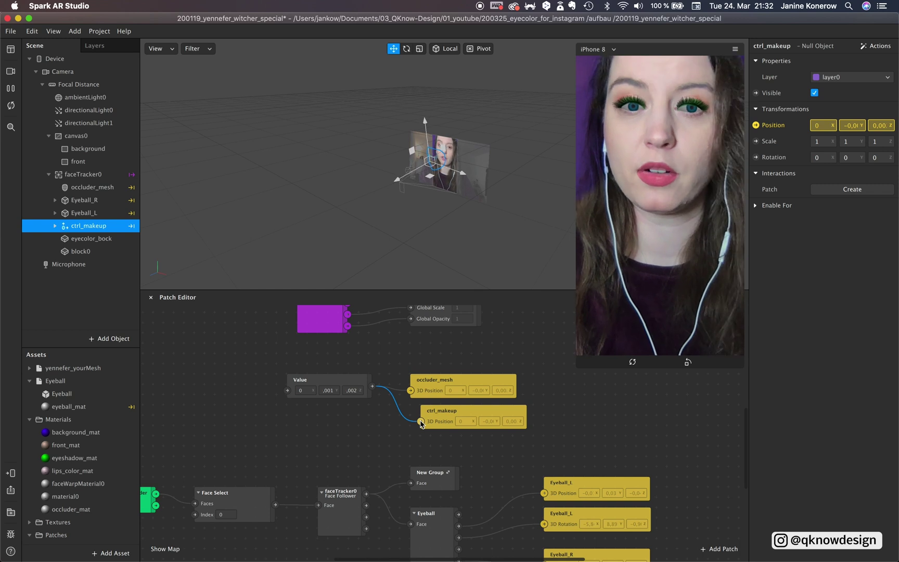
Select the eyecolor_bock block to show its iris and pupil inputs
scroll(463, 396, up, 5)
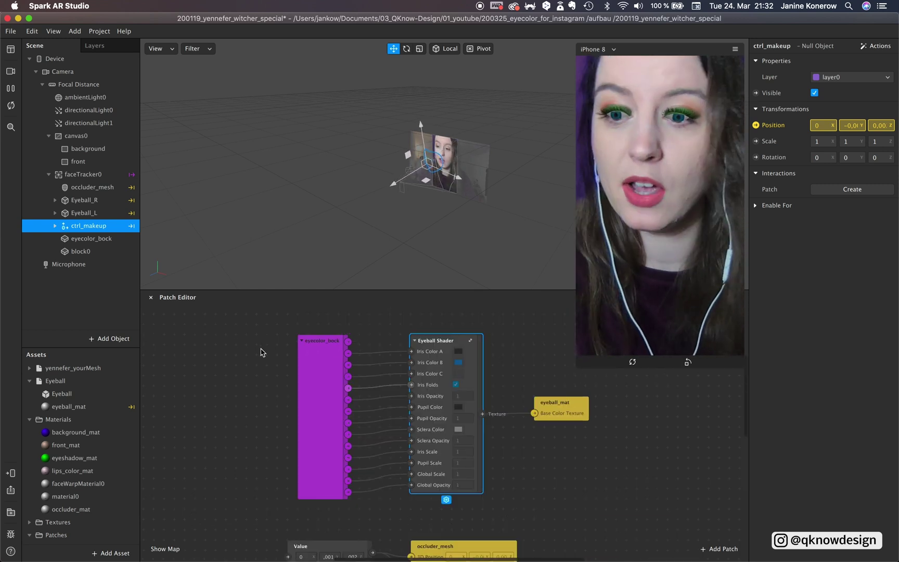
scroll(73, 486, down, 3)
click(90, 255)
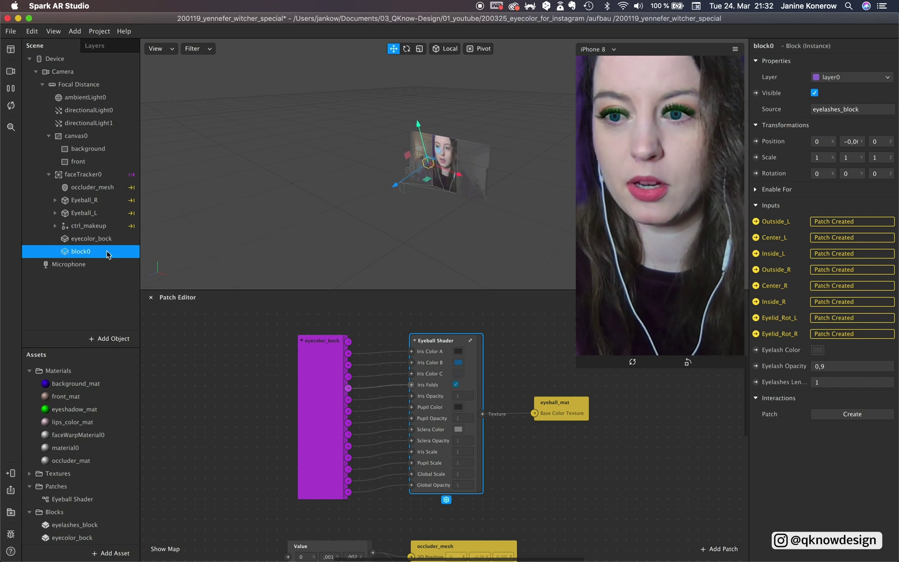
click(108, 239)
click(97, 253)
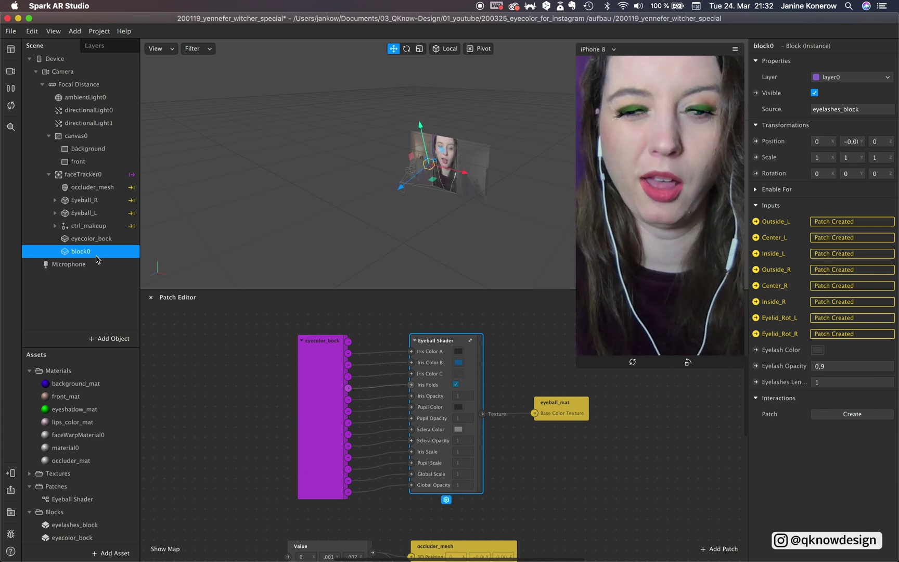
click(97, 239)
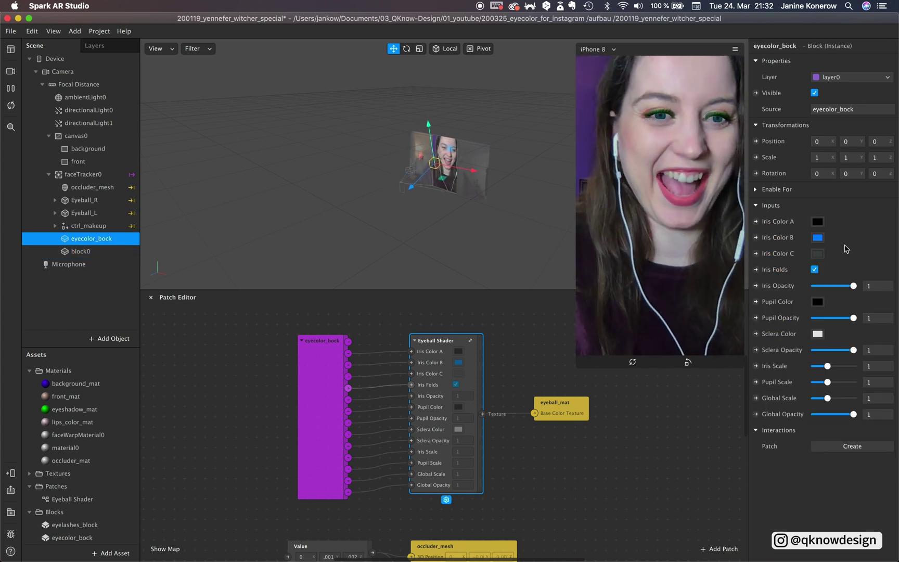
Set Iris Color A to a bright blue-violet
click(817, 221)
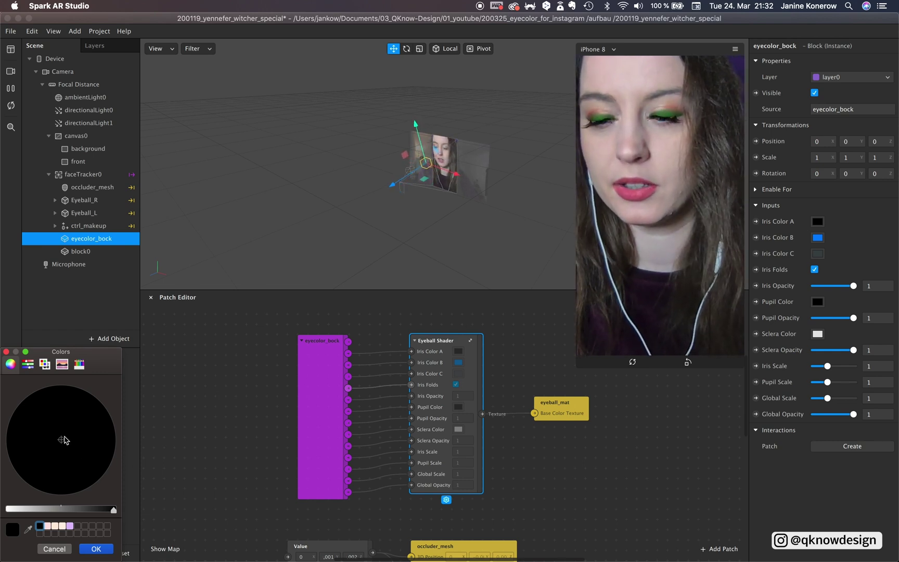
drag(63, 440, 44, 457)
drag(114, 509, 17, 510)
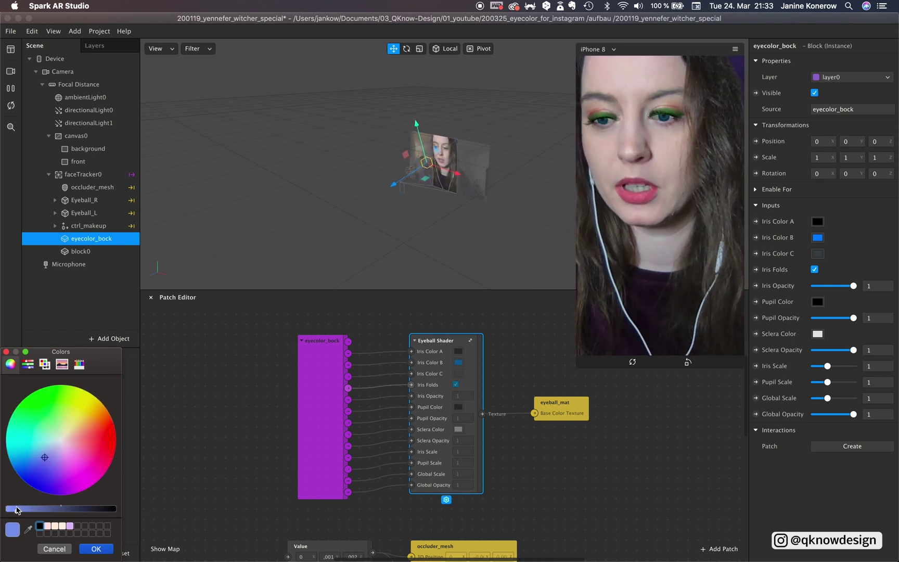
drag(55, 458, 43, 470)
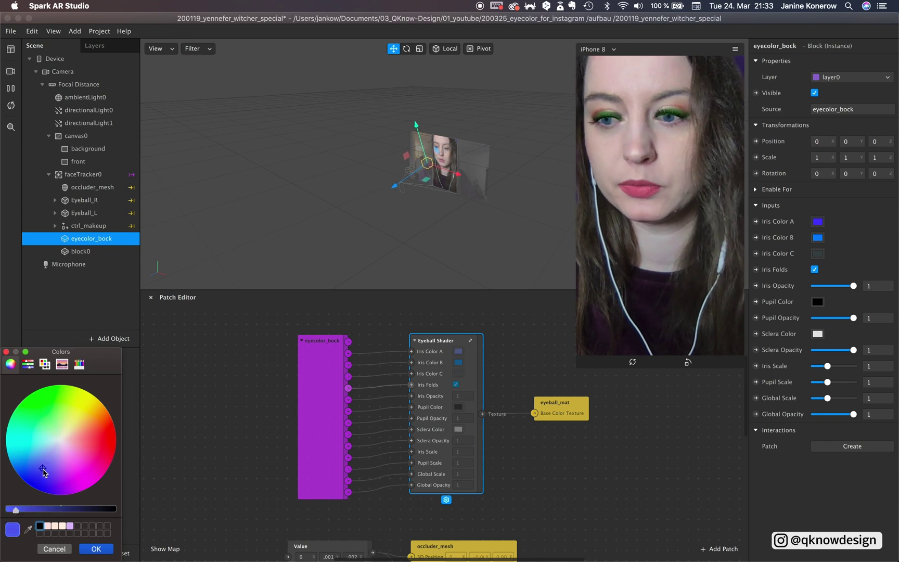
click(97, 549)
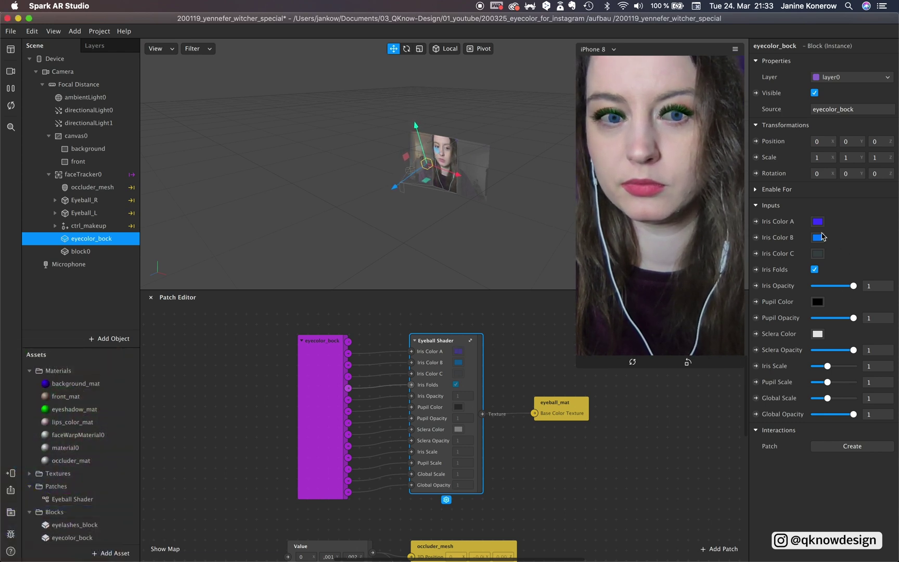
Set Iris Color B to violet and Iris Color C to dark navy
click(818, 237)
click(66, 462)
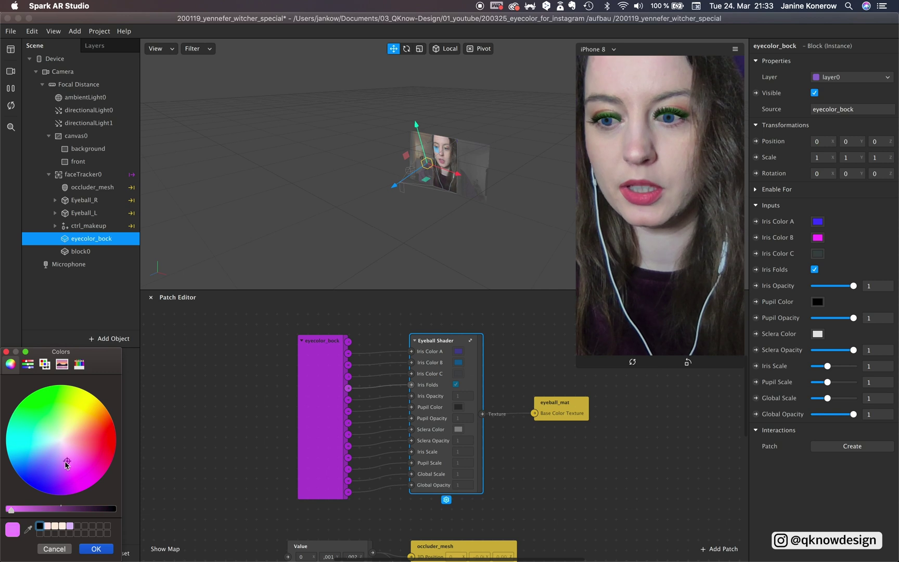
mouse_move(66, 463)
mouse_down()
mouse_move(59, 477)
mouse_move(50, 468)
mouse_up()
click(96, 549)
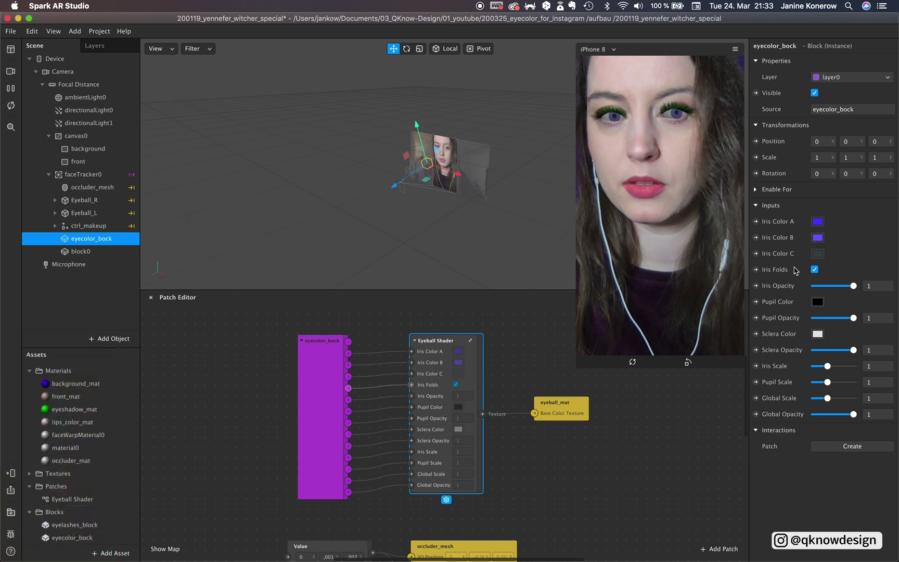
click(817, 253)
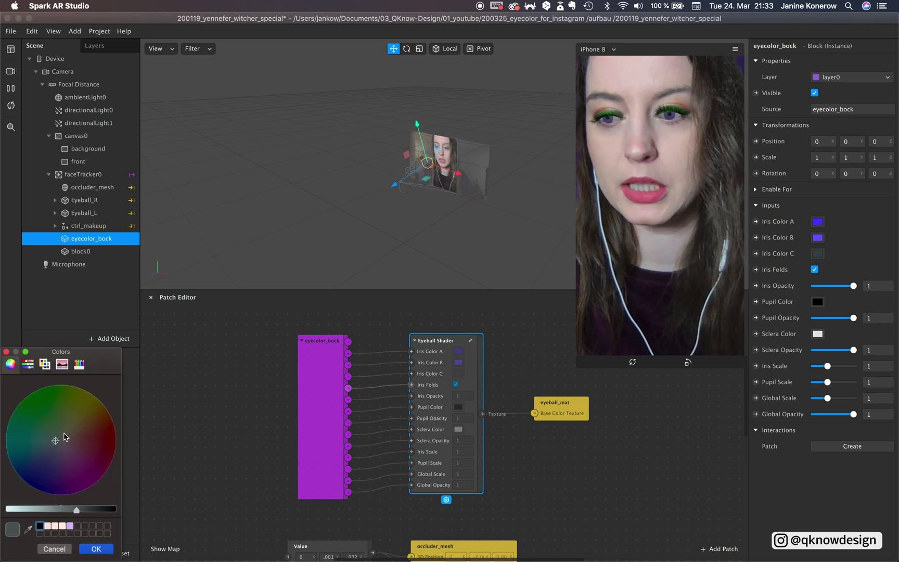
drag(49, 465, 48, 482)
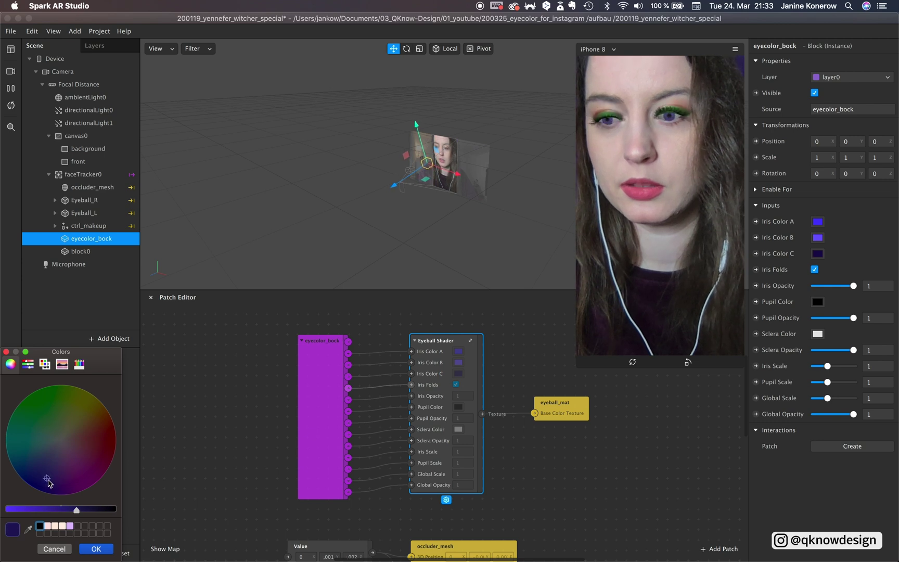
click(84, 512)
mouse_move(83, 513)
mouse_down()
mouse_move(58, 510)
mouse_move(78, 511)
mouse_up()
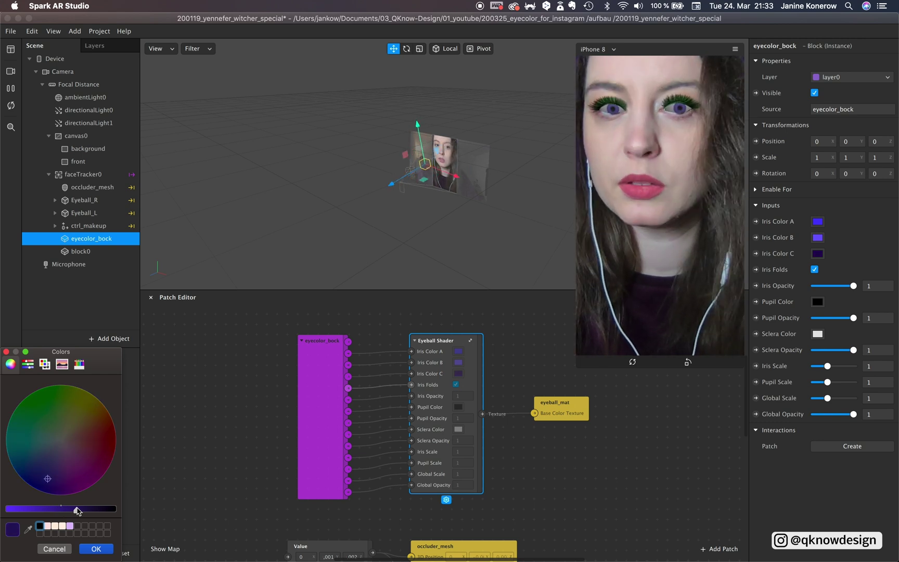
click(96, 548)
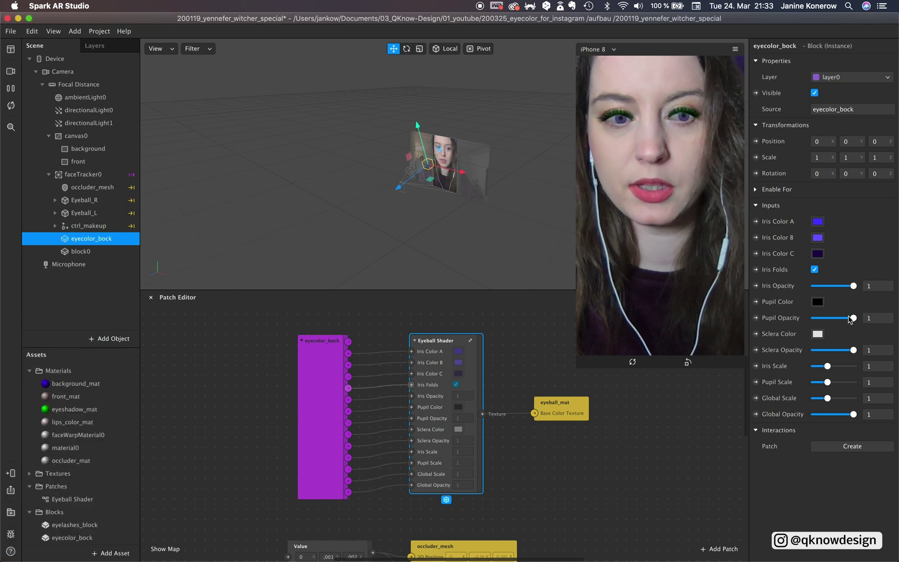
Lower Pupil Opacity to about 0.40 and Iris Opacity to about 0.84, leaving Sclera Opacity at 1
drag(854, 321, 832, 321)
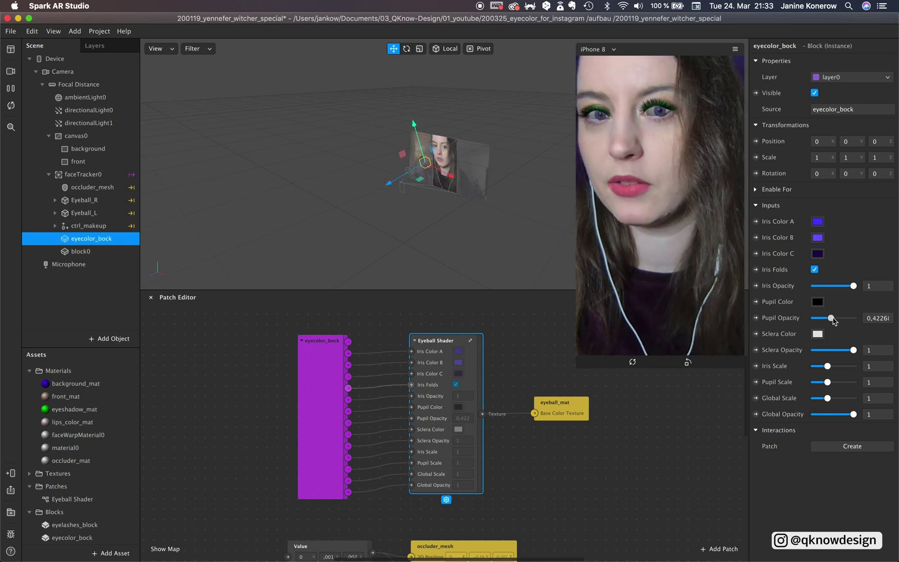
drag(833, 322, 831, 320)
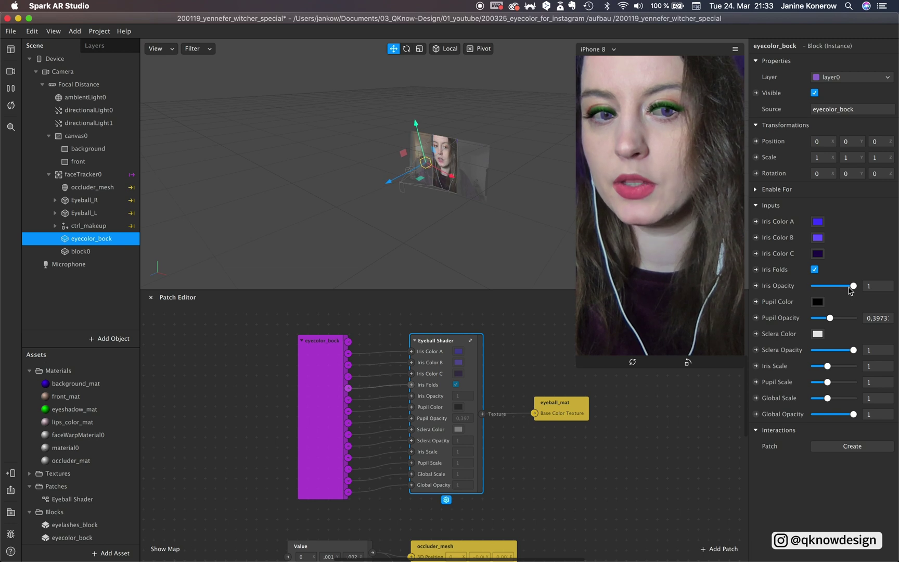
mouse_move(854, 287)
mouse_down()
mouse_move(826, 287)
mouse_move(847, 286)
mouse_up()
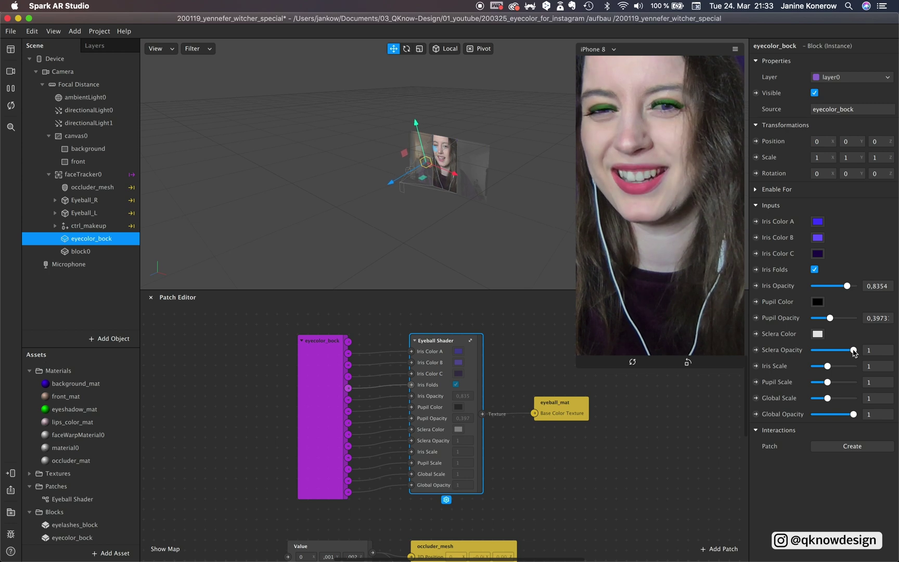
mouse_move(854, 352)
mouse_down()
mouse_move(838, 352)
mouse_move(857, 351)
mouse_up()
click(822, 353)
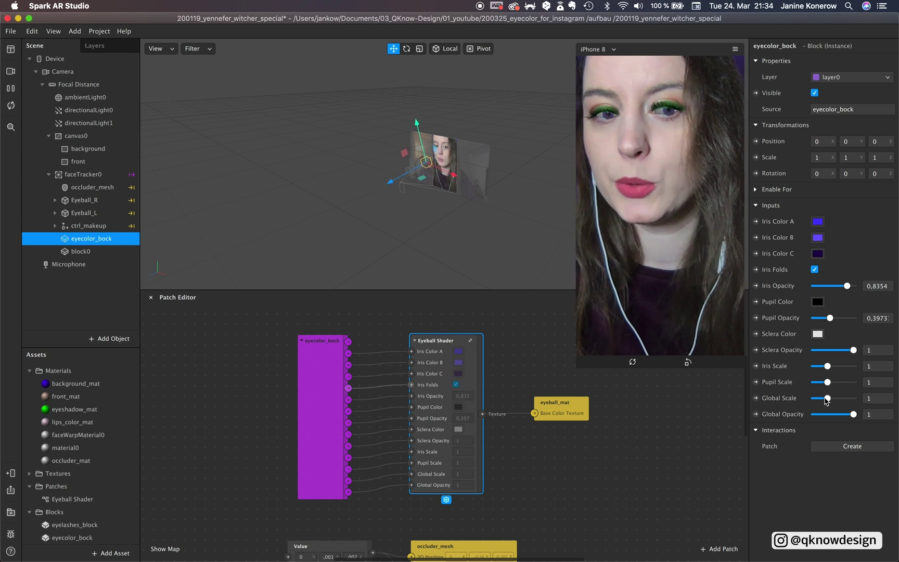
Leave Sclera Color unchanged, enlarge Global Scale to about 1.02 and raise Pupil Opacity to about 0.83
click(818, 335)
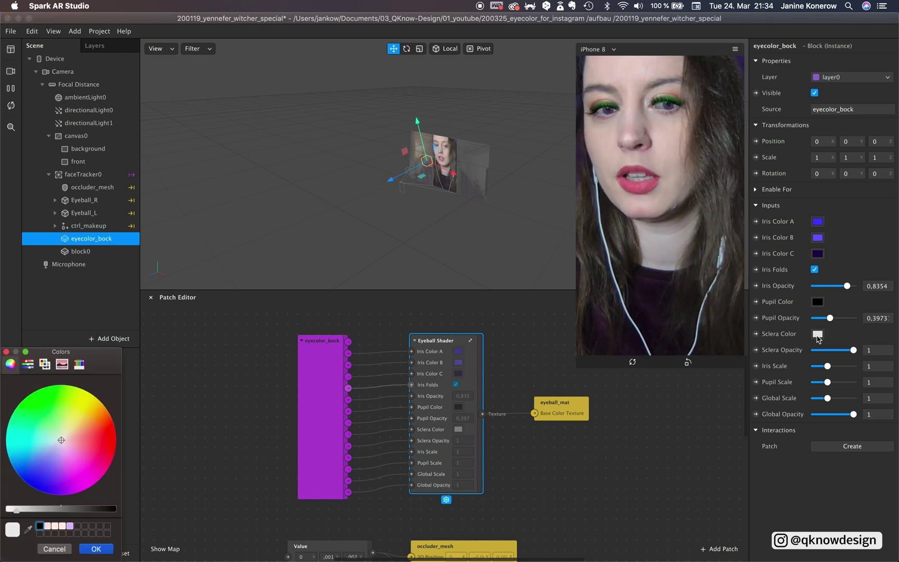
click(95, 549)
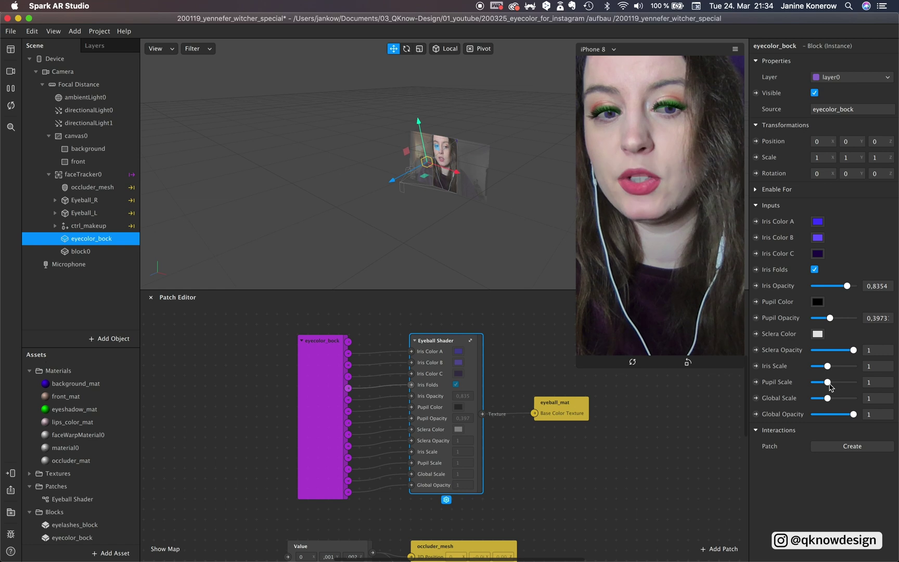
mouse_move(828, 398)
mouse_down()
mouse_move(841, 401)
mouse_move(821, 404)
mouse_move(833, 403)
mouse_move(826, 382)
mouse_up()
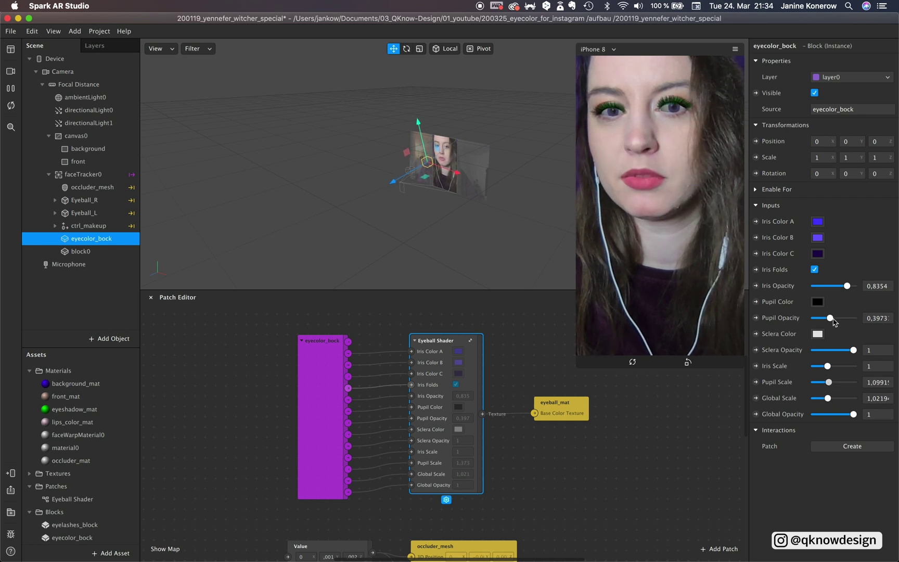
drag(838, 324, 850, 323)
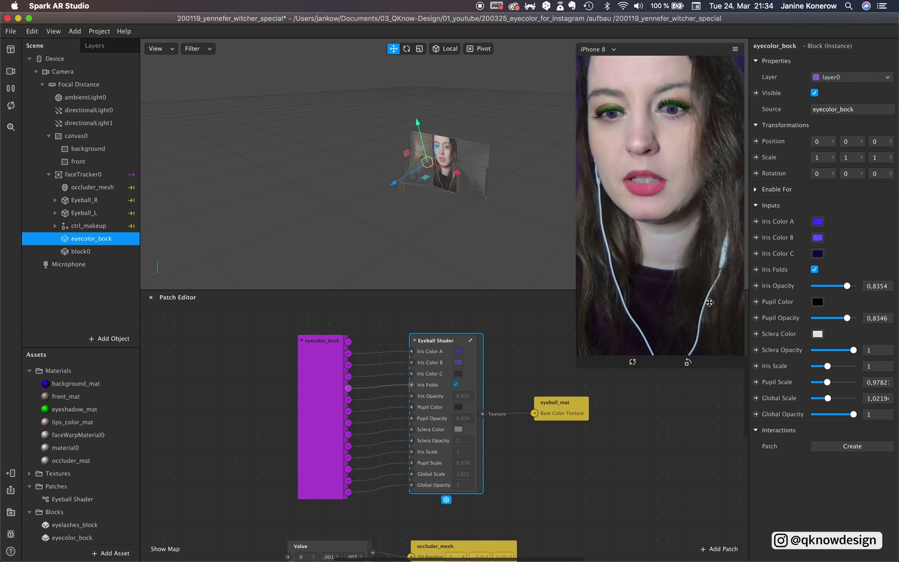
scroll(443, 443, down, 5)
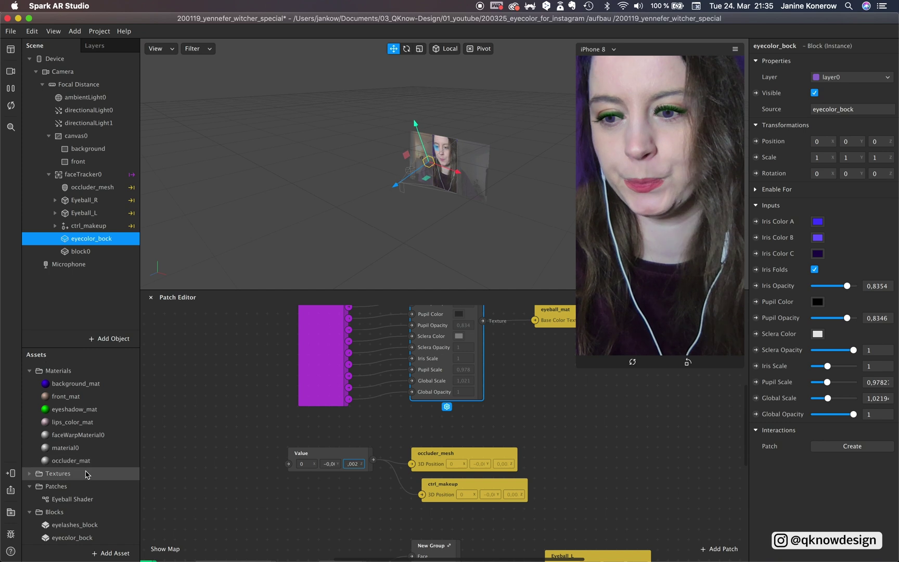
Select eyeball_mat in the Assets panel's Eyeball folder
scroll(86, 471, up, 2)
click(76, 407)
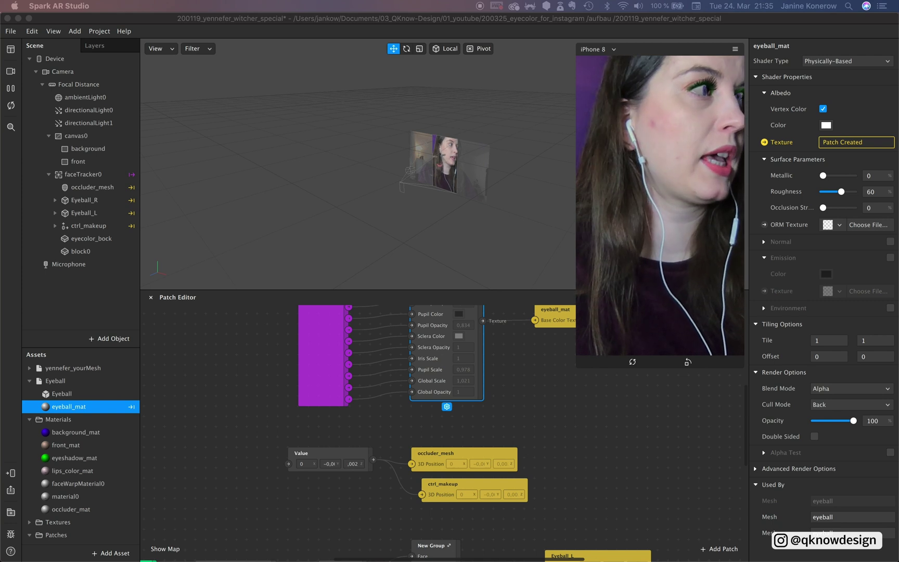
Switch eyeball_mat to the Standard shader with its diffuse texture fed by the Eyeball Shader patch
click(818, 61)
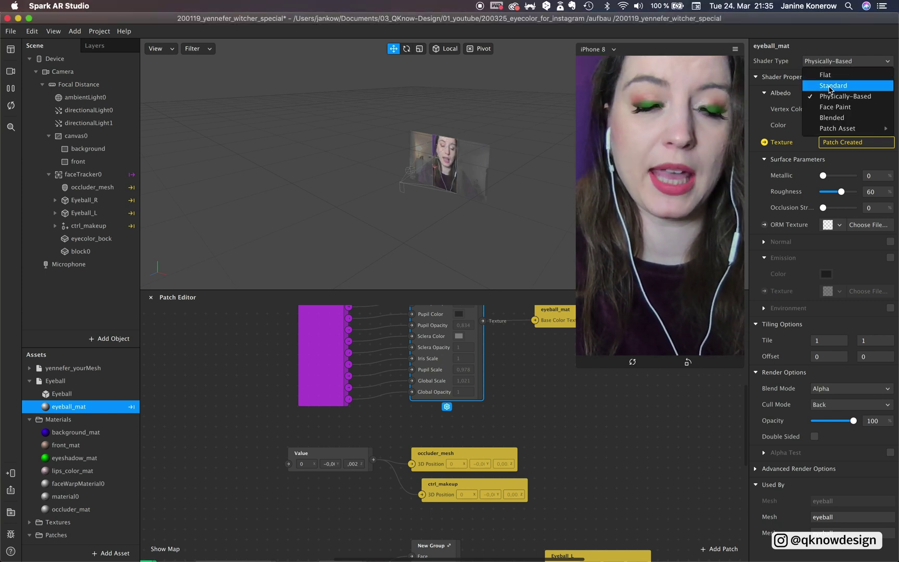
click(831, 86)
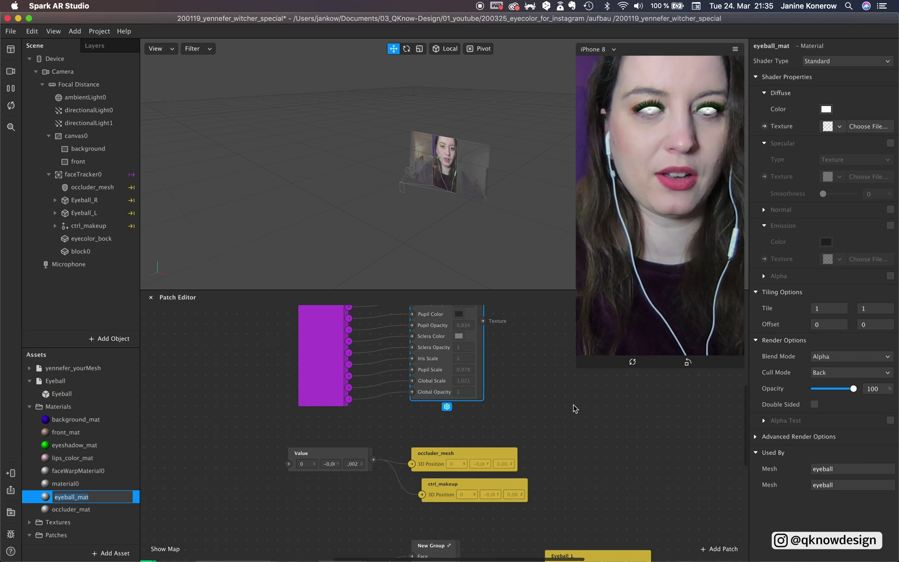
scroll(574, 409, up, 3)
click(765, 126)
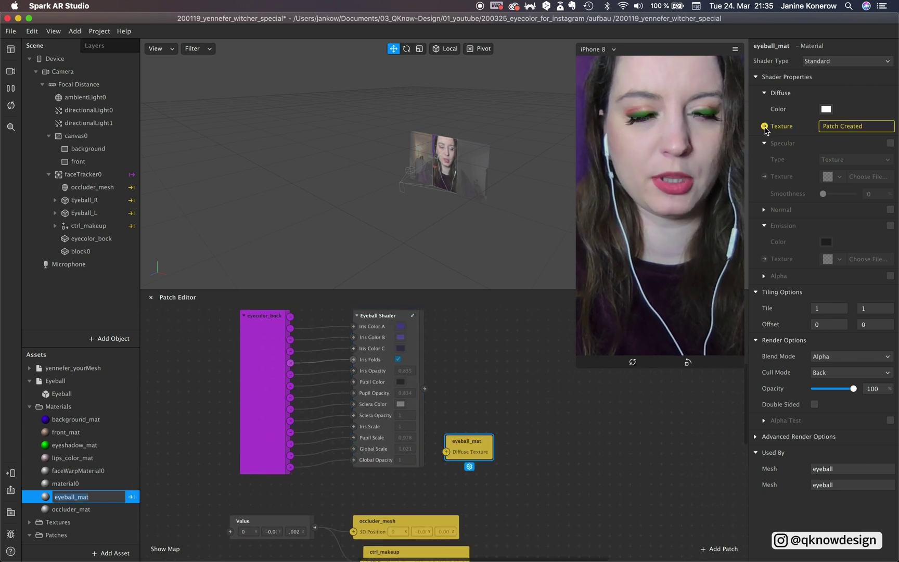
drag(458, 442, 488, 377)
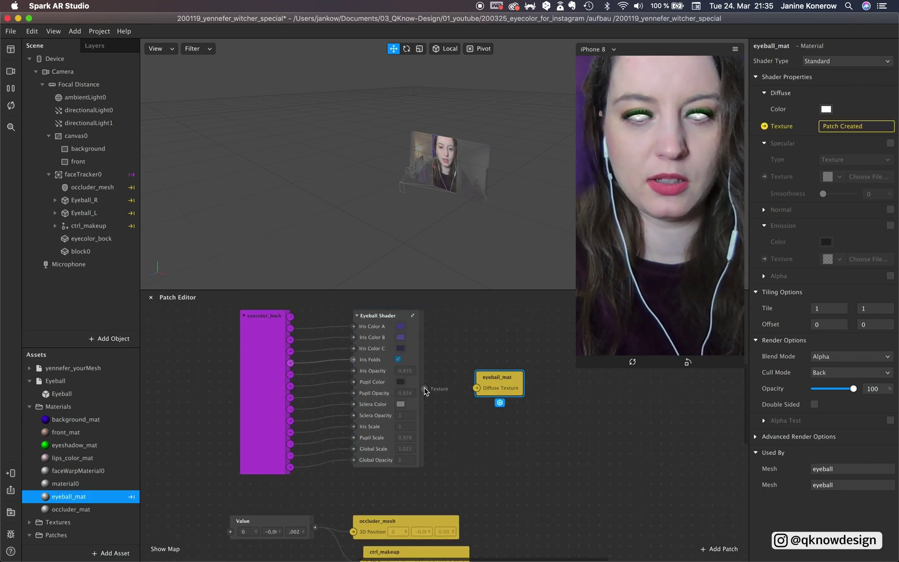
drag(425, 390, 476, 391)
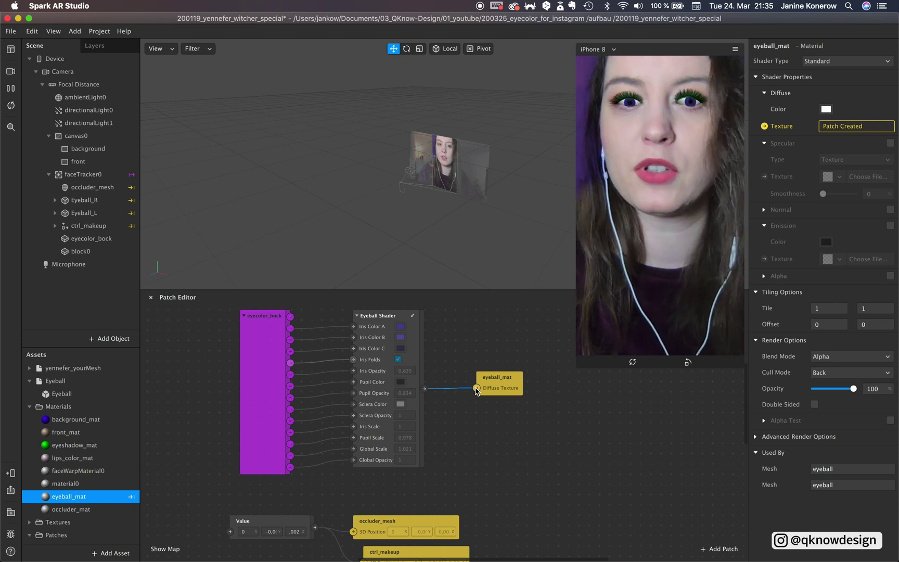
Turn on Specular for eyeball_mat and set Smoothness to 63
click(891, 143)
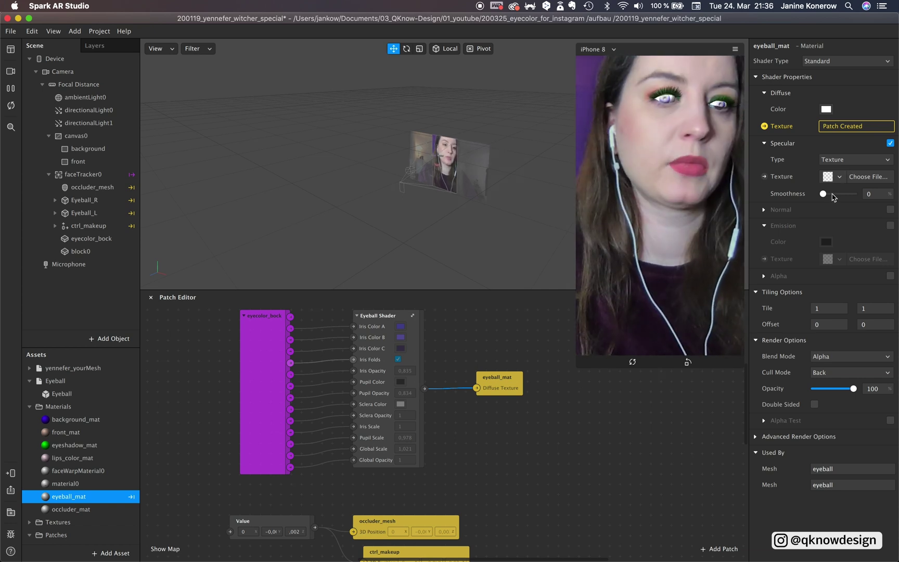
drag(822, 193, 842, 195)
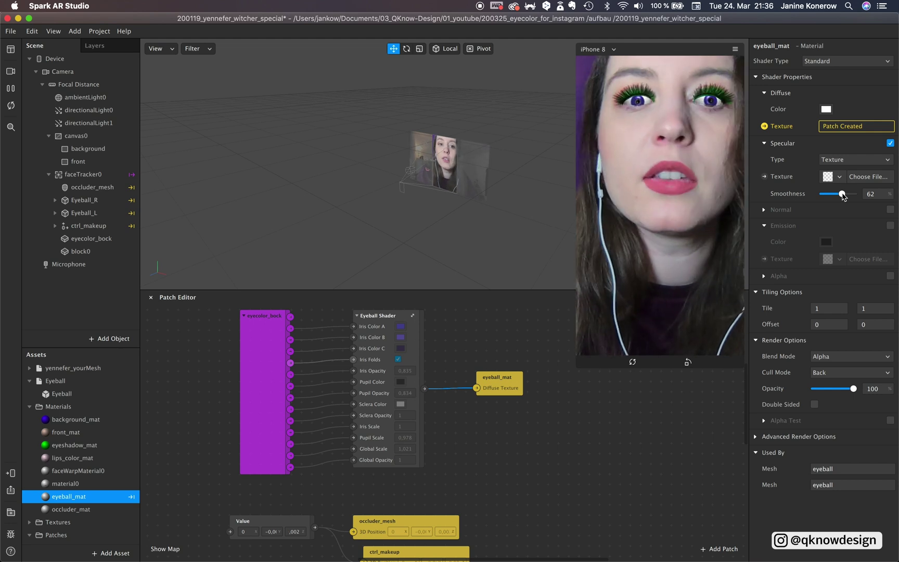
drag(843, 195, 847, 194)
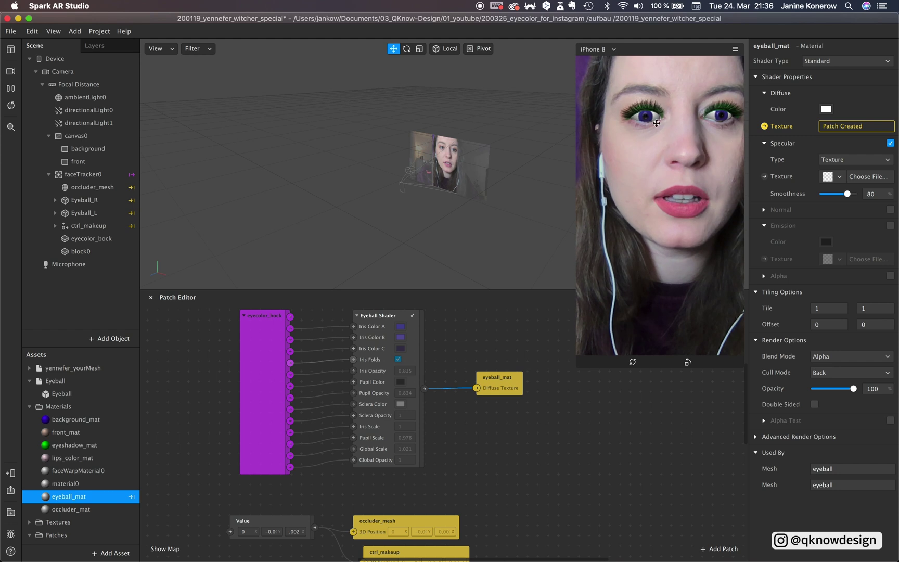
key(super+z)
key(super+z)
key(super+z)
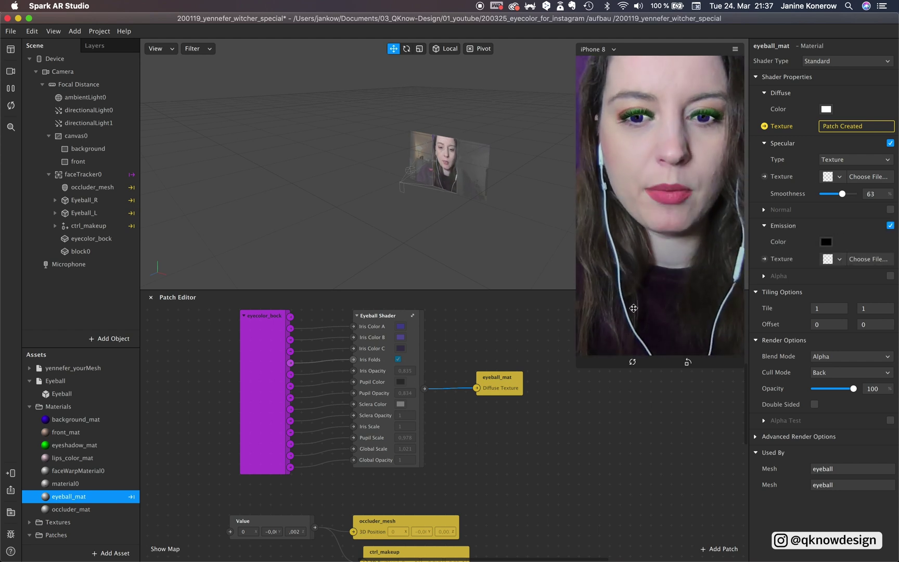
Inspect the Eyeball Shader group, then lower eyecolor_bock's Sclera Opacity to about 0.41
click(416, 342)
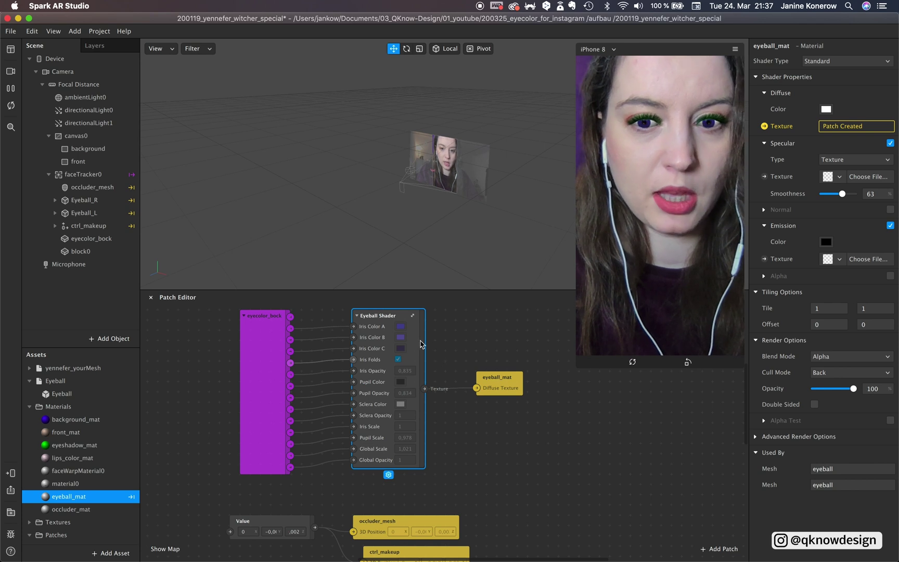
double_click(421, 344)
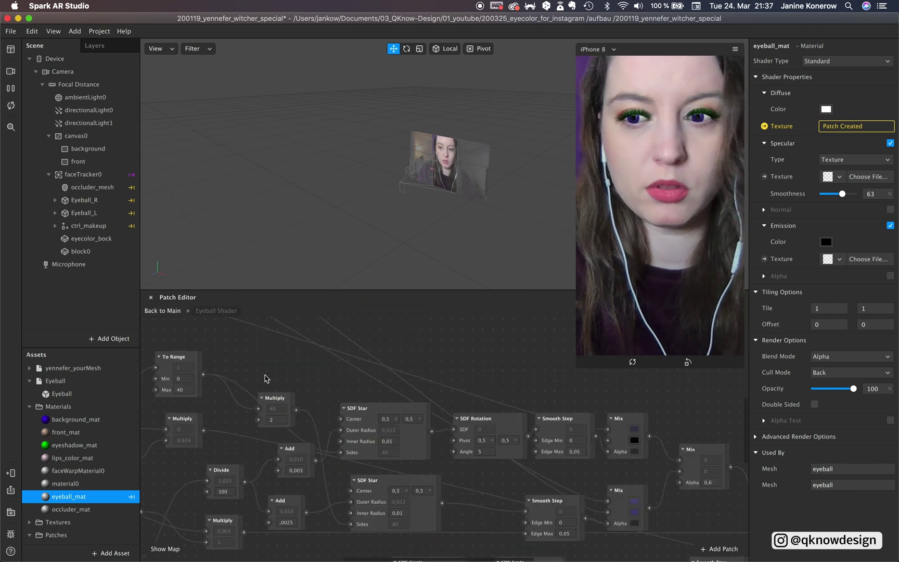
click(175, 313)
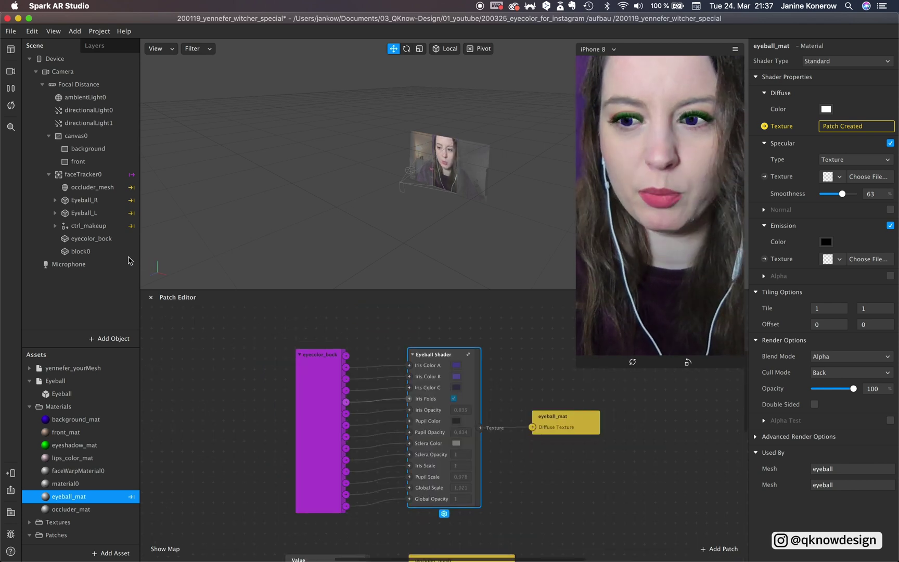
click(97, 252)
click(106, 239)
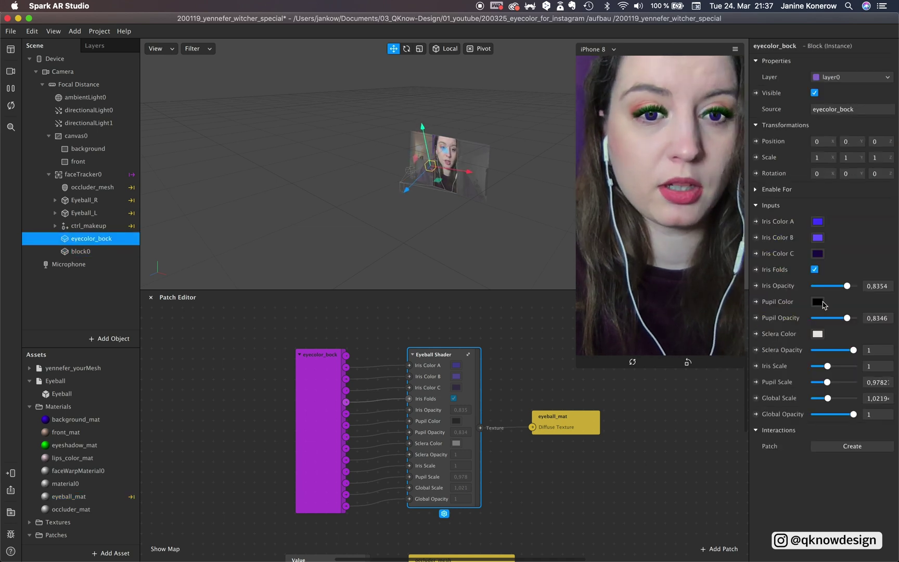
drag(853, 352, 830, 354)
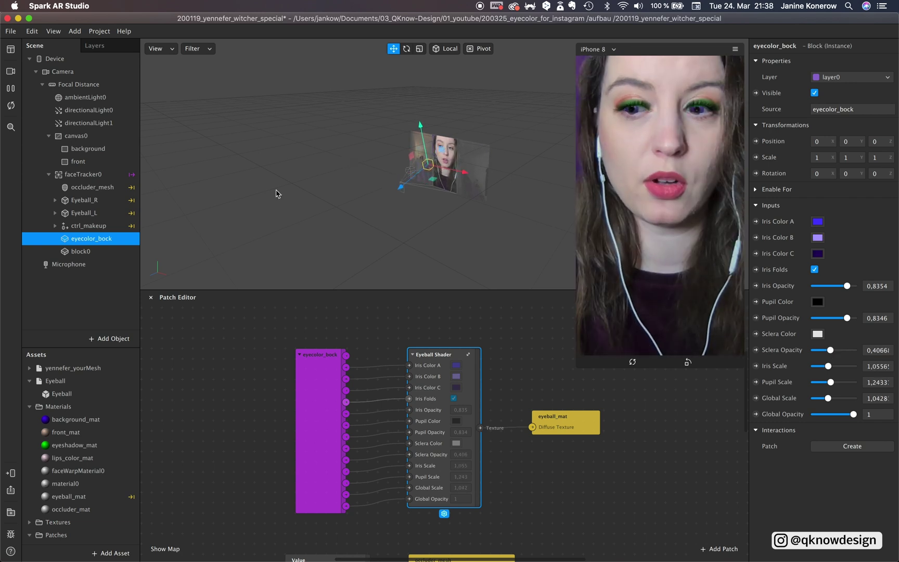
click(120, 304)
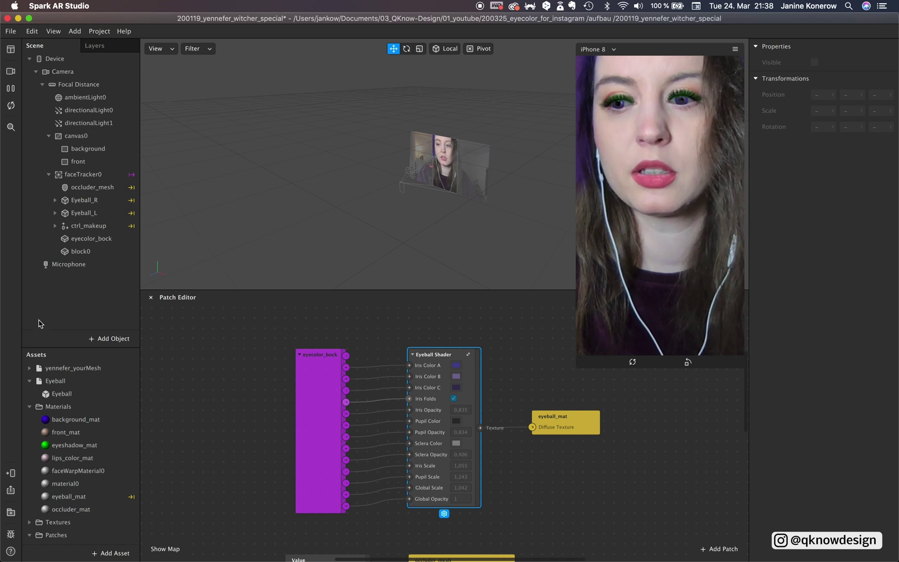
Insert a new Ambient Light object into the scene
click(107, 51)
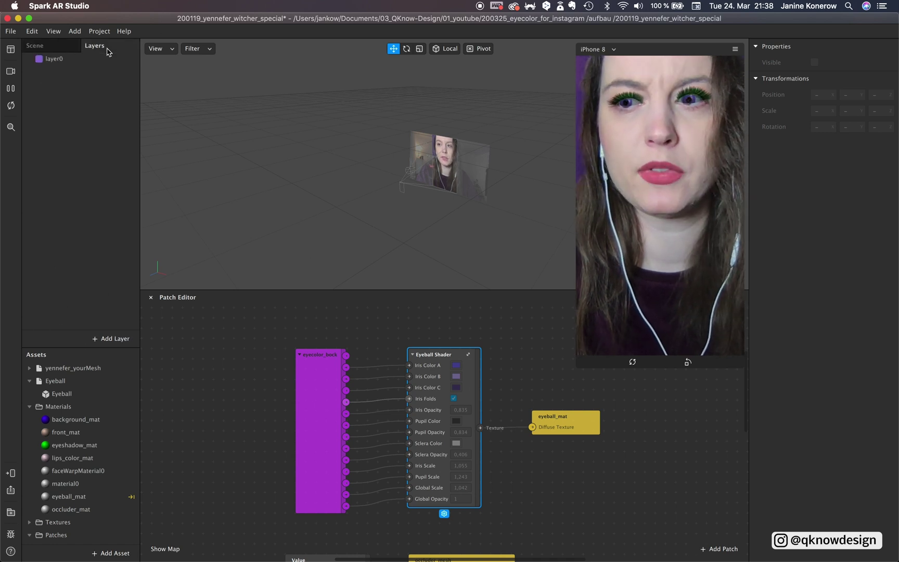
click(60, 48)
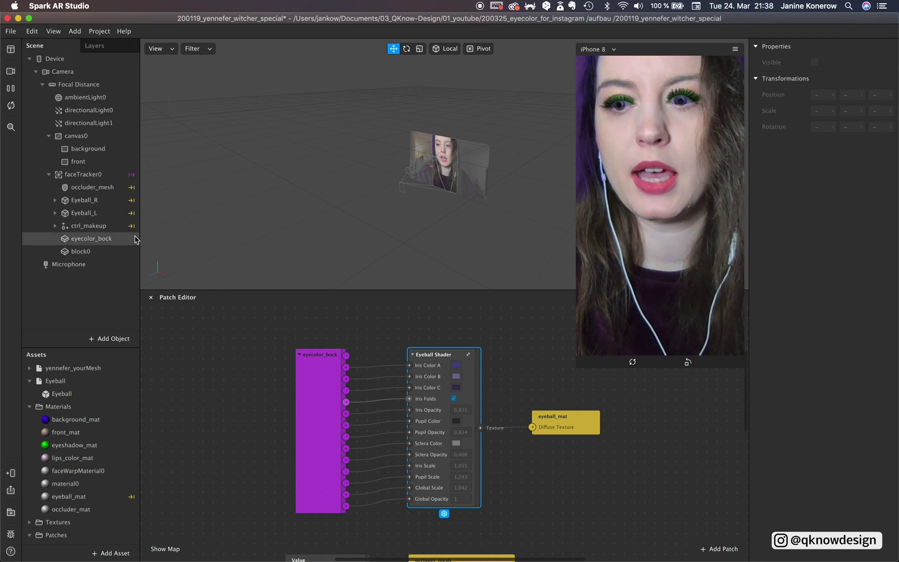
click(115, 339)
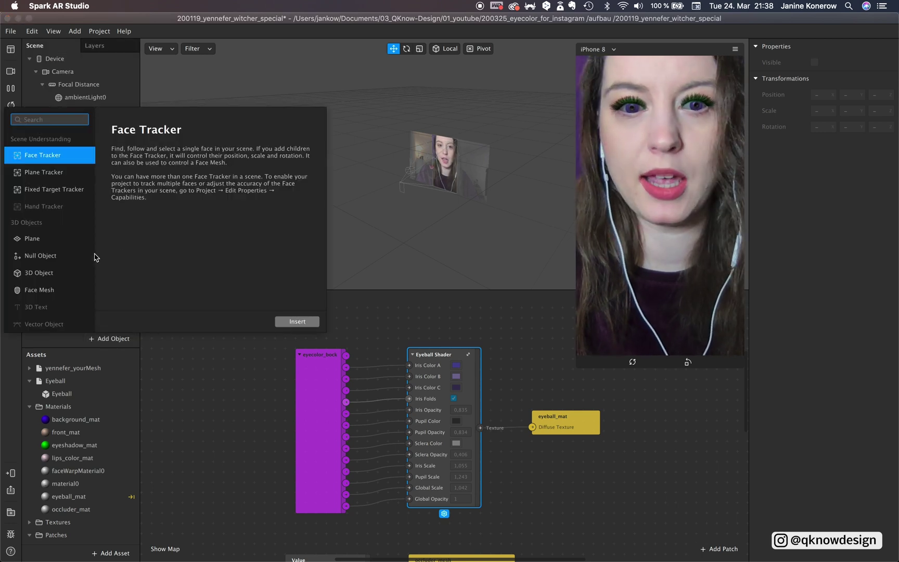
text(em)
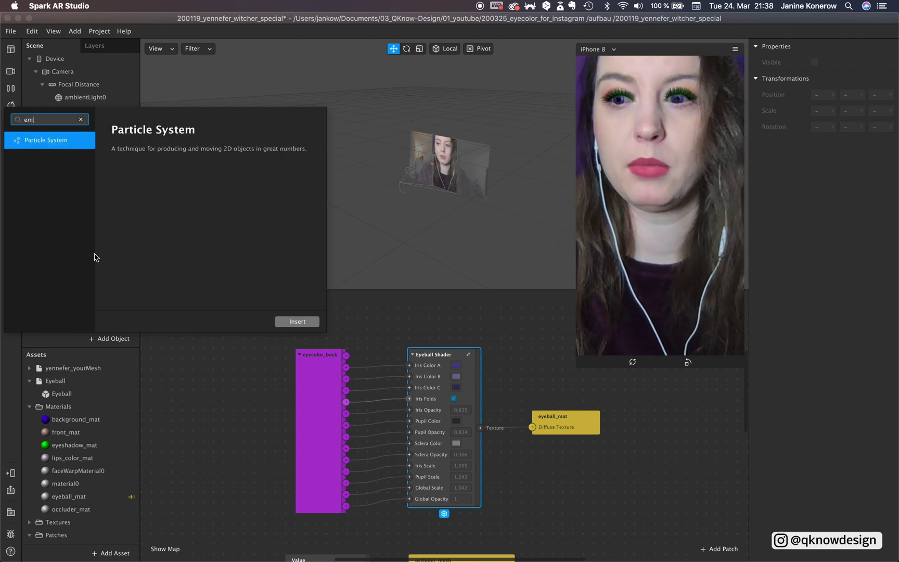
key(BackSpace)
key(BackSpace)
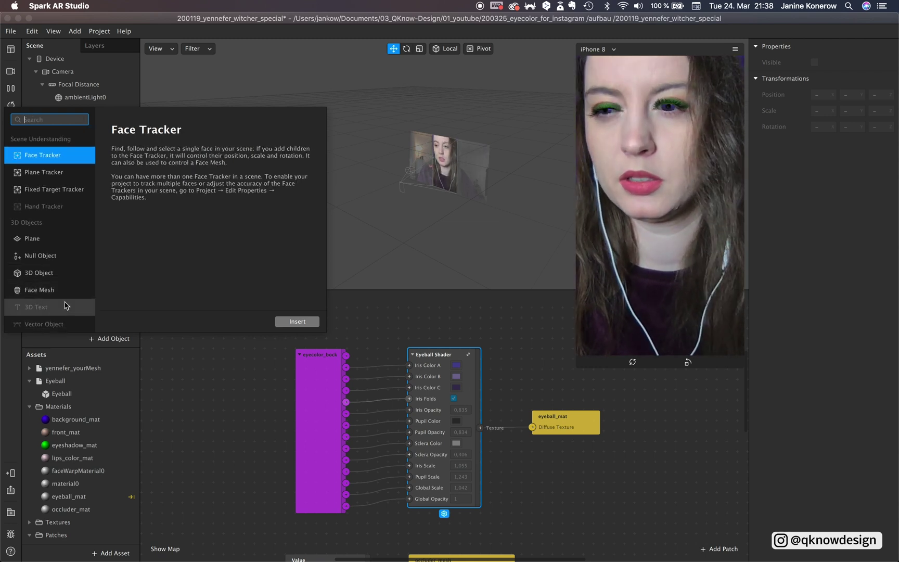
scroll(66, 305, down, 5)
scroll(66, 305, down, 2)
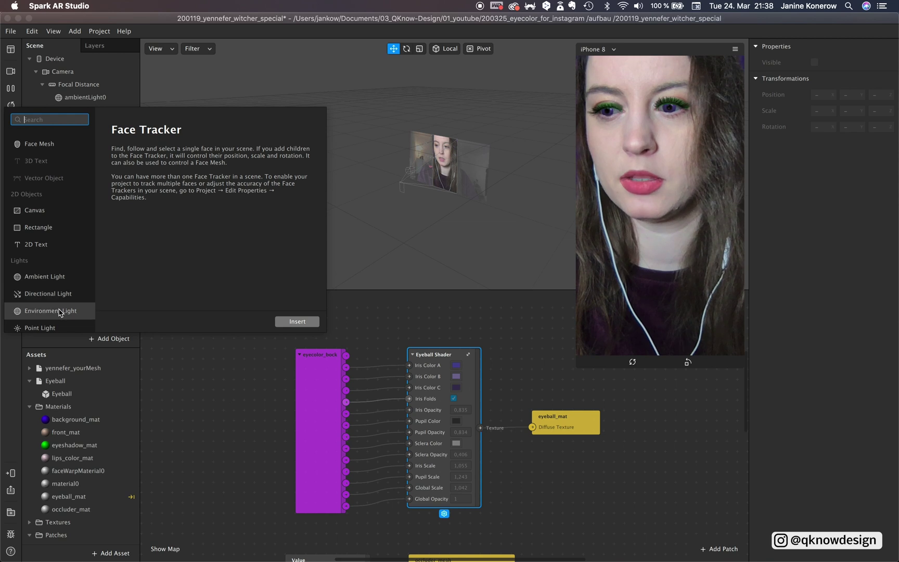
click(62, 278)
click(287, 322)
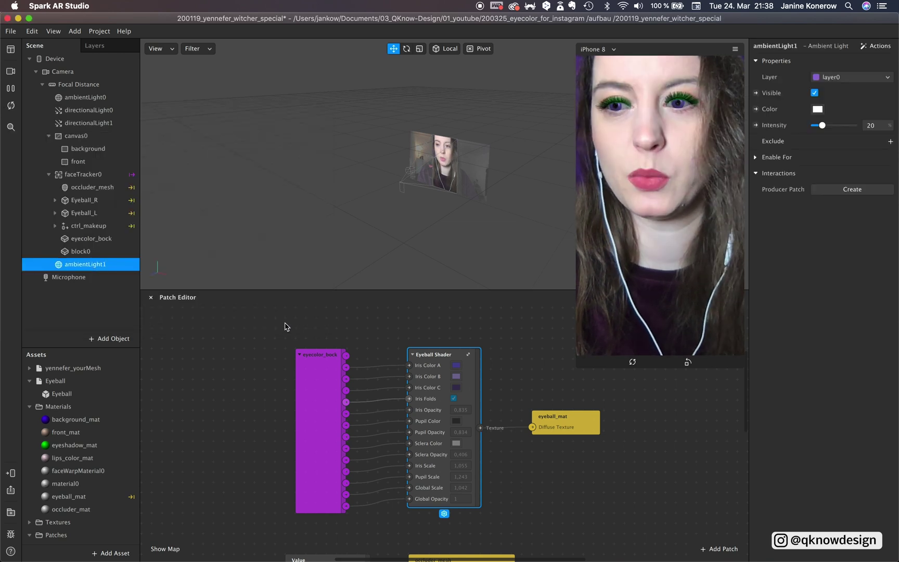
Place ambientLight1 under faceTracker0 and raise its Intensity to 52
drag(95, 262, 100, 209)
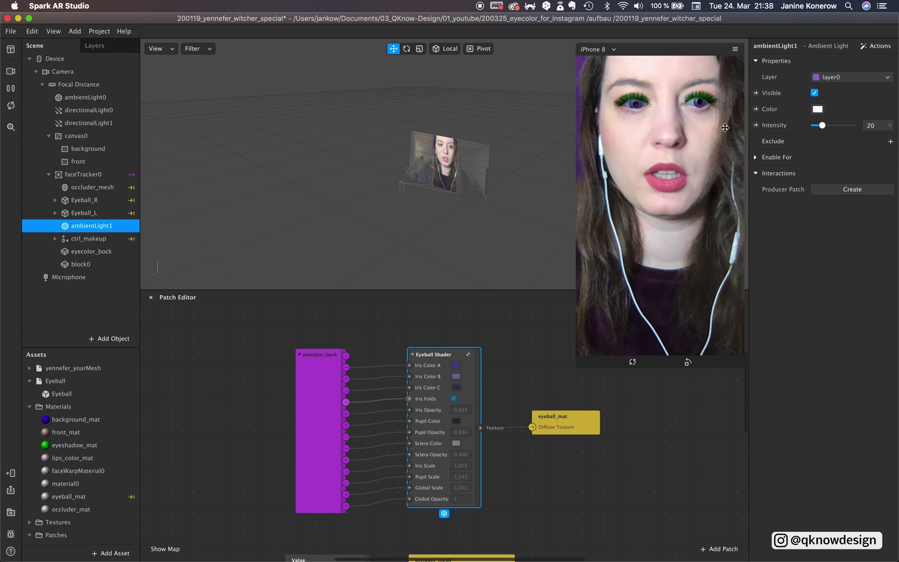
drag(825, 125, 834, 127)
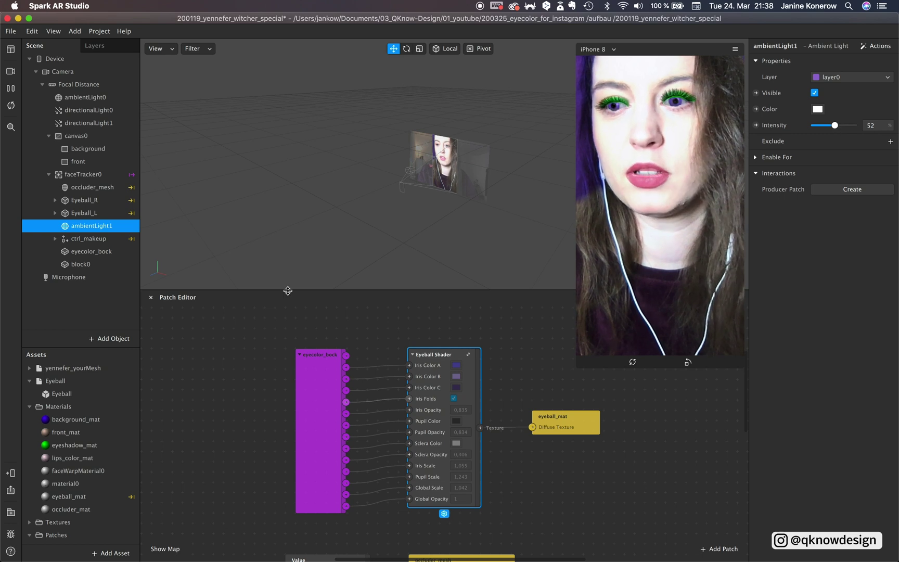
click(109, 188)
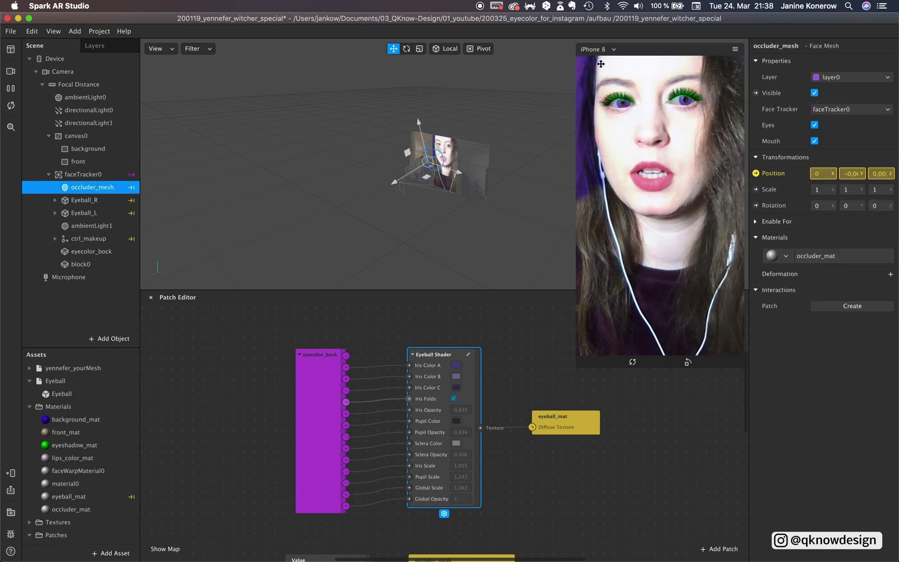
Add a layer named occluder_layer and rename layer0 to main
click(106, 49)
click(105, 340)
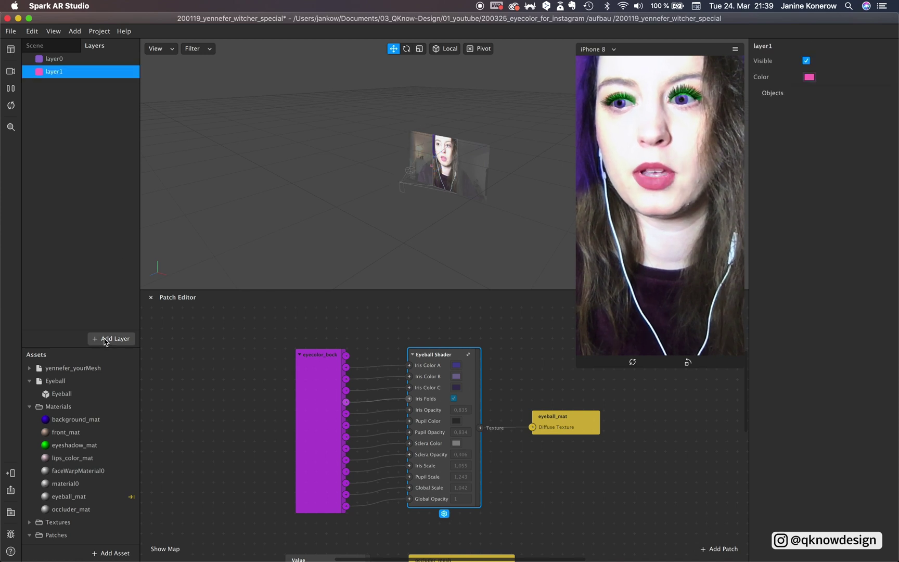
double_click(65, 76)
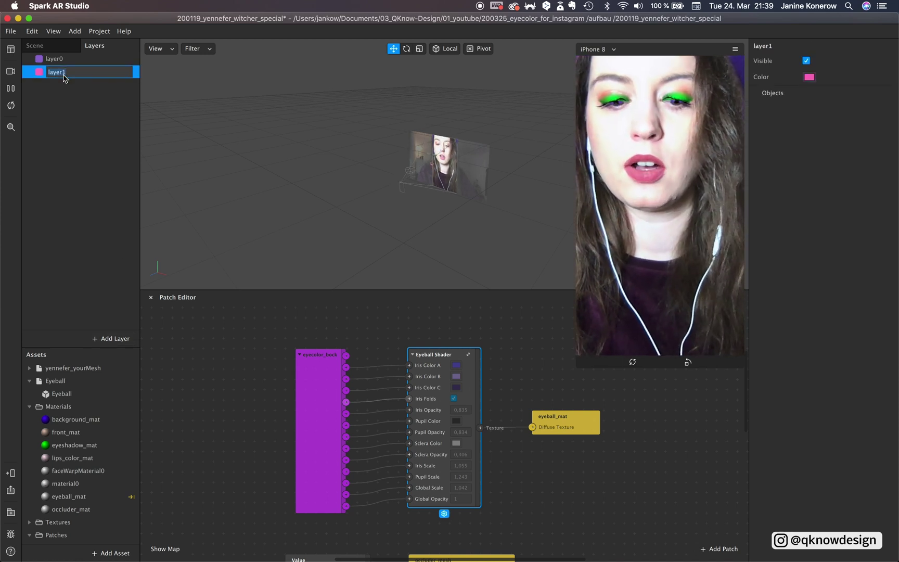
text(occl)
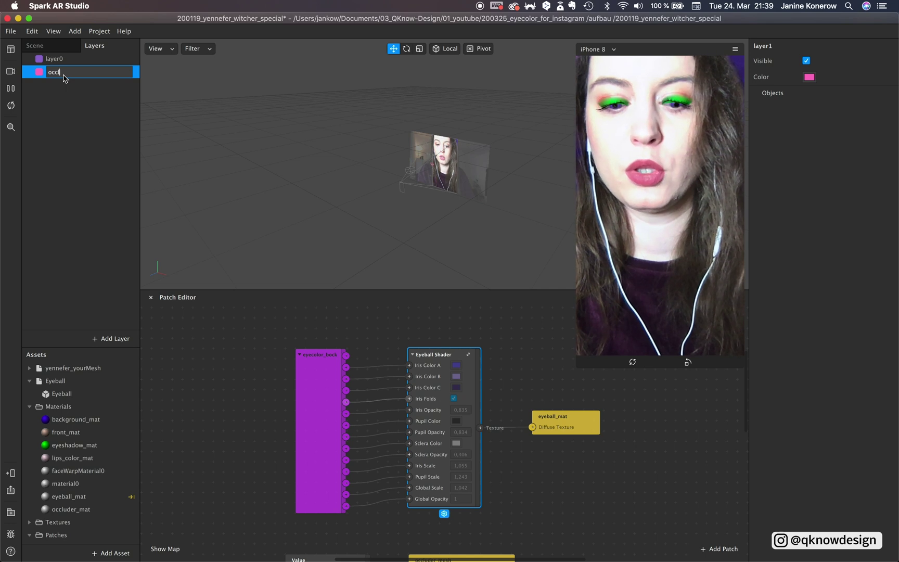
text(uder_l)
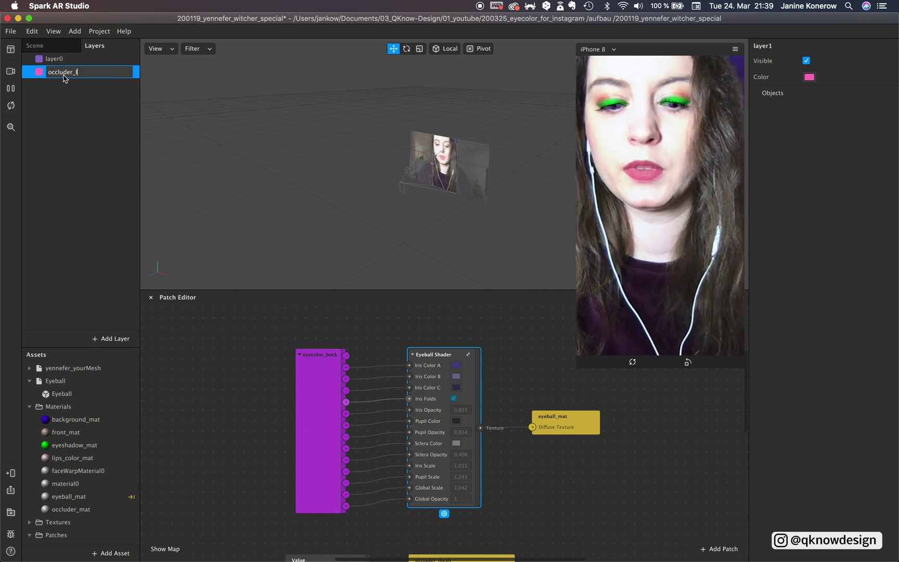
text(ayer)
click(56, 59)
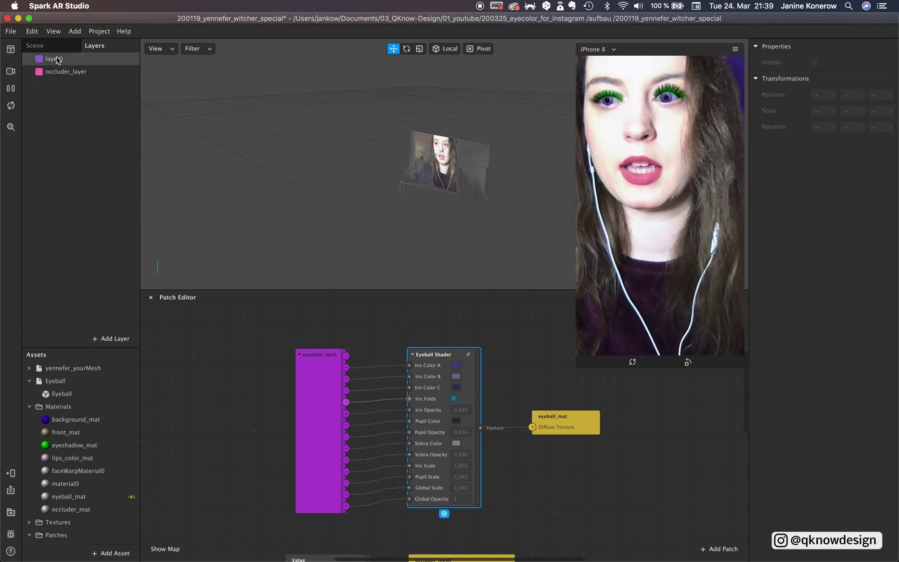
click(58, 60)
text(main)
click(76, 114)
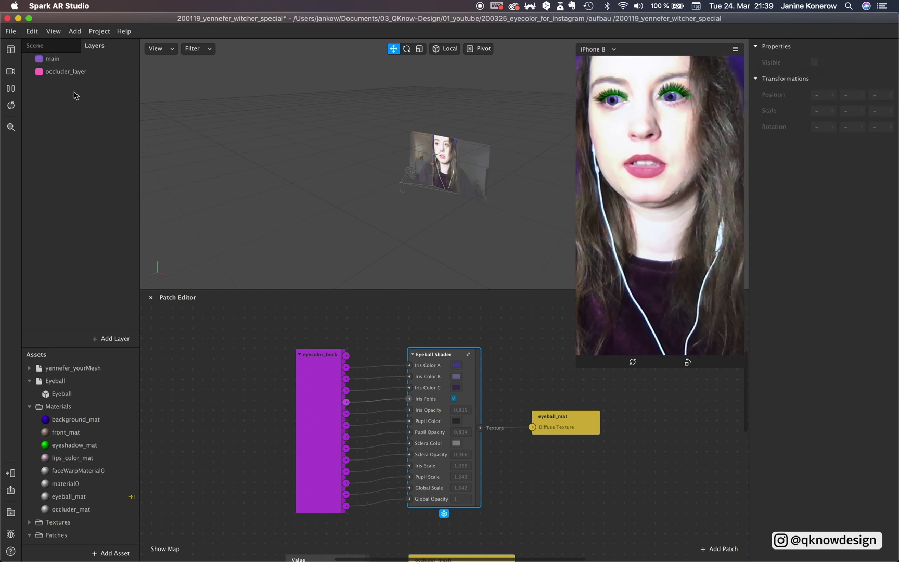
Put occluder_mesh, background and front on occluder_layer, and dim ambientLight1 to 22
click(55, 47)
click(100, 190)
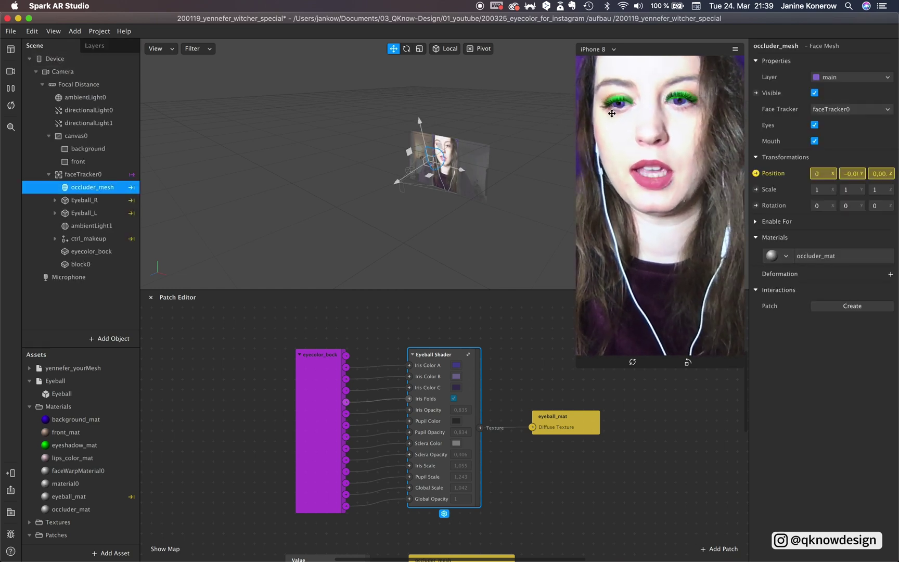
click(856, 77)
click(851, 101)
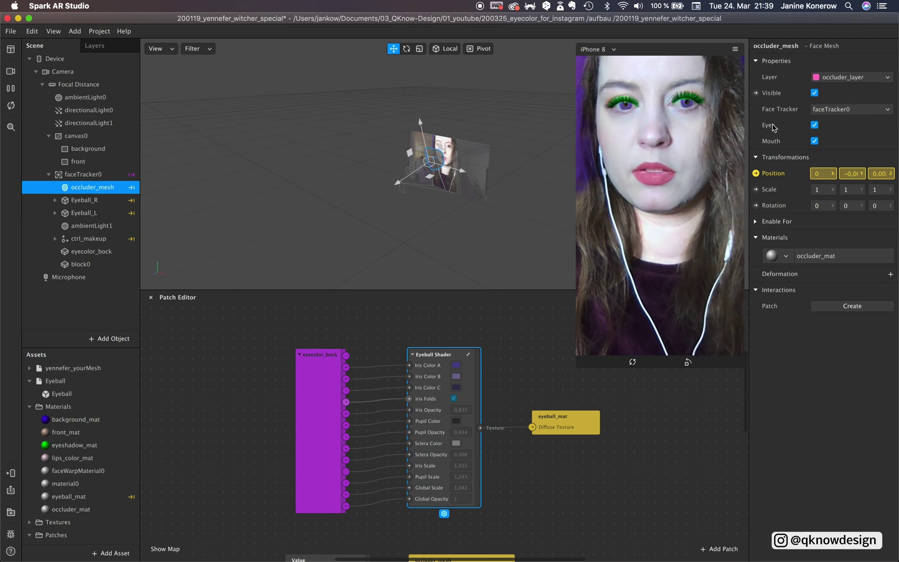
click(109, 111)
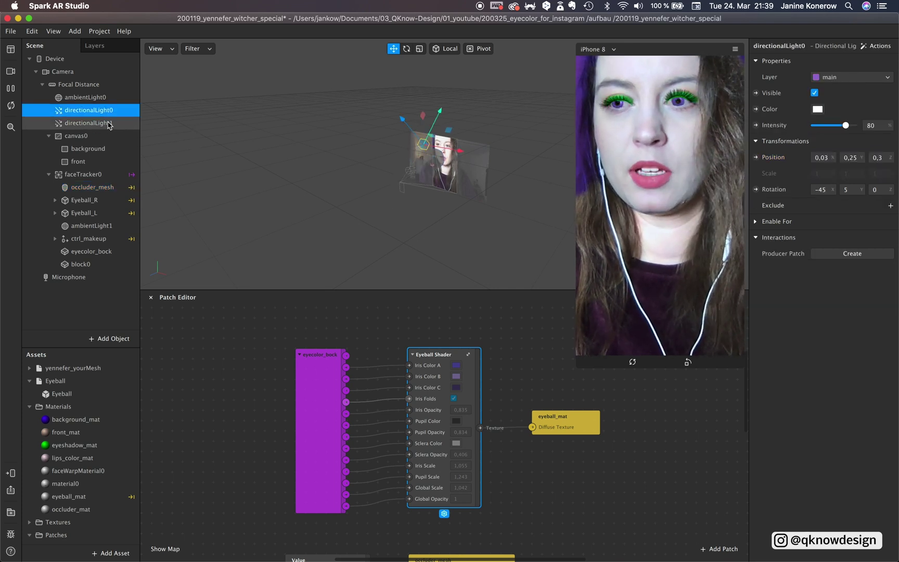
click(107, 150)
shift+click(106, 160)
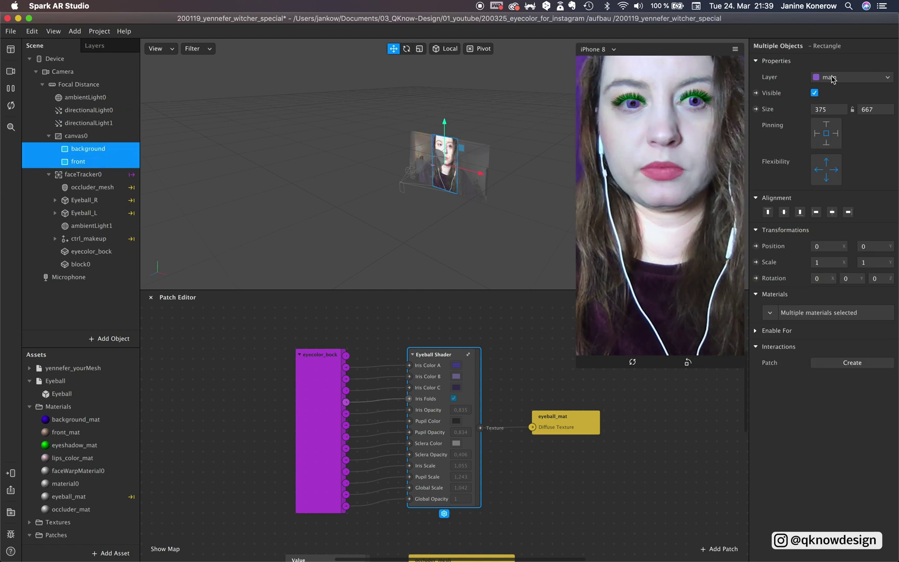
click(830, 78)
click(833, 102)
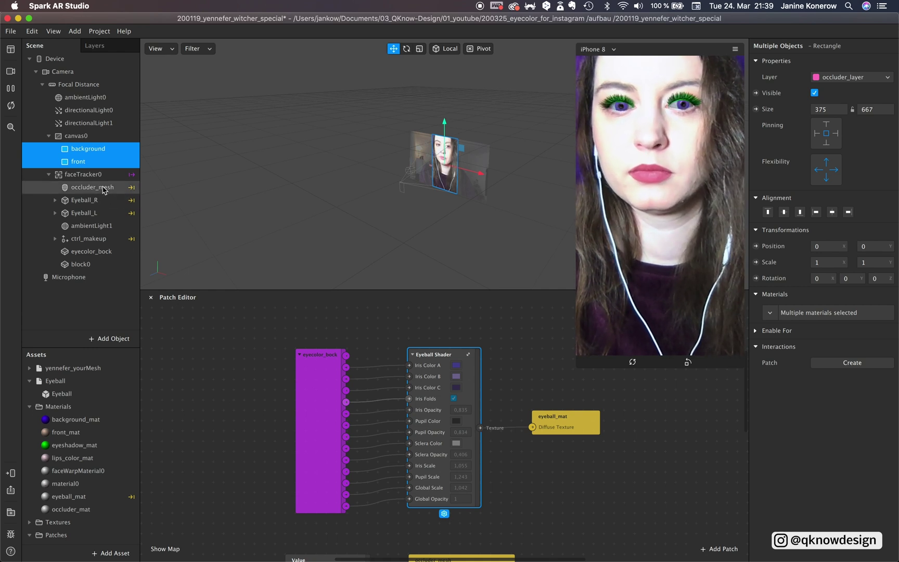
mouse_move(87, 227)
mouse_down()
mouse_move(87, 271)
mouse_move(90, 227)
mouse_up()
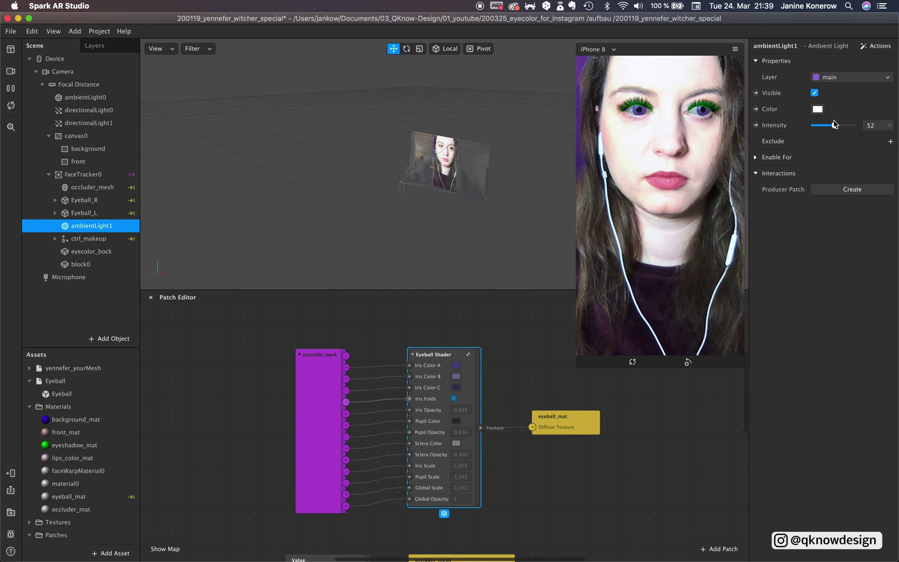
drag(835, 125, 827, 128)
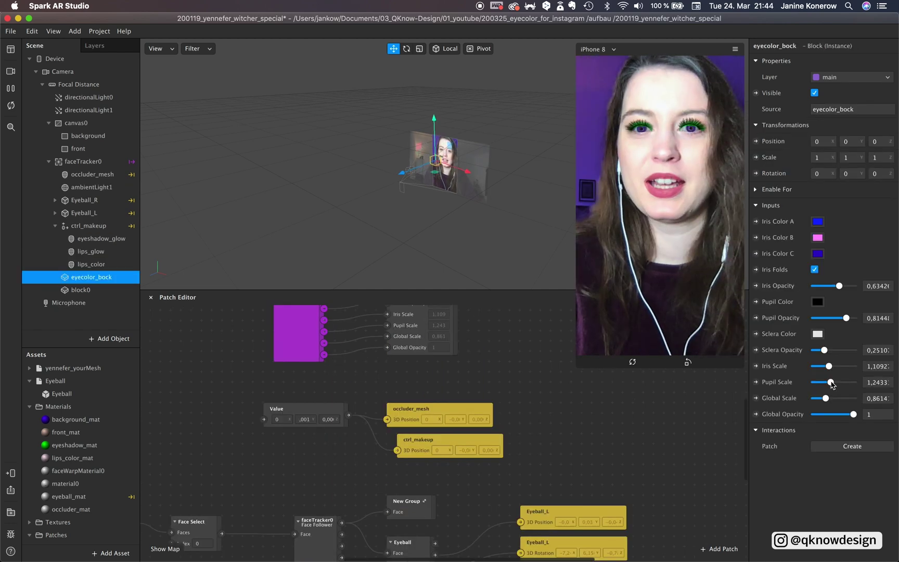